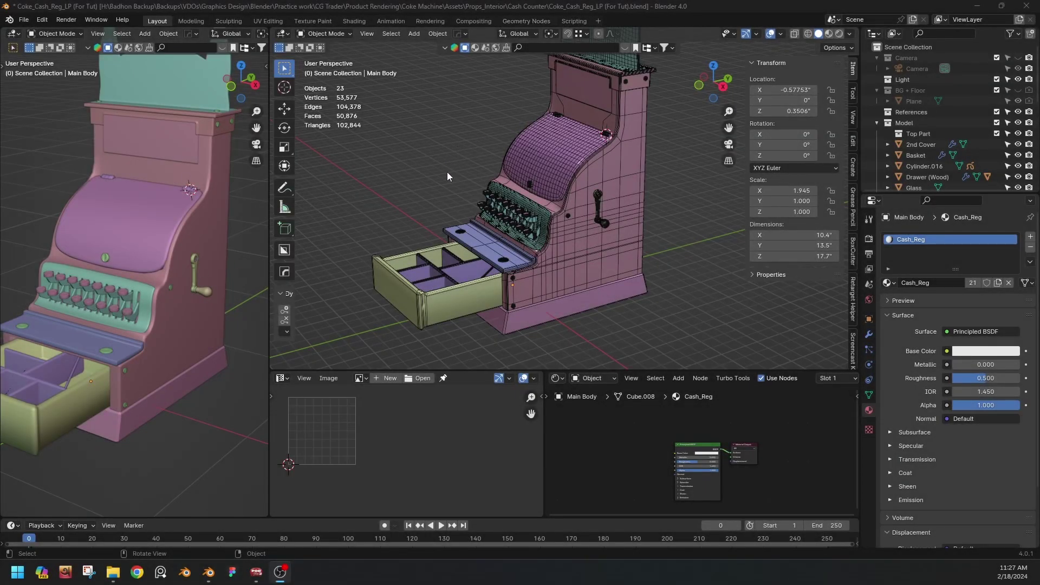
Select all of the cash register's objects and switch them together into Edit Mode.
{"action": "scroll", "coordinate": [445, 179], "scroll_direction": "down", "scroll_amount": 2}
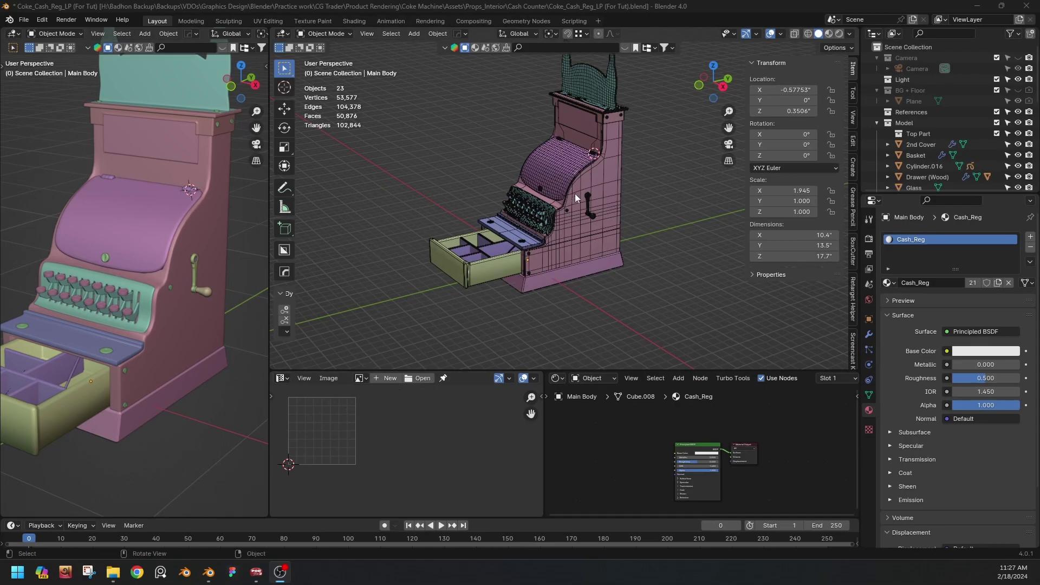
{"action": "middle_click_drag", "start_coordinate": [575, 193], "coordinate": [447, 313]}
{"action": "scroll", "coordinate": [539, 235], "scroll_direction": "up", "scroll_amount": 4}
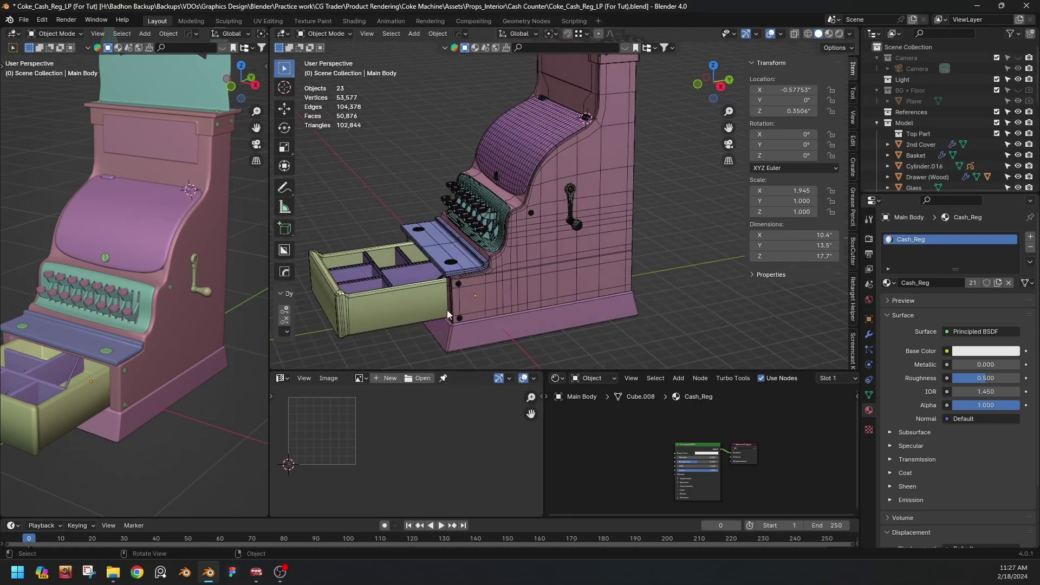
{"action": "left_click", "coordinate": [548, 179]}
{"action": "key", "text": "a"}
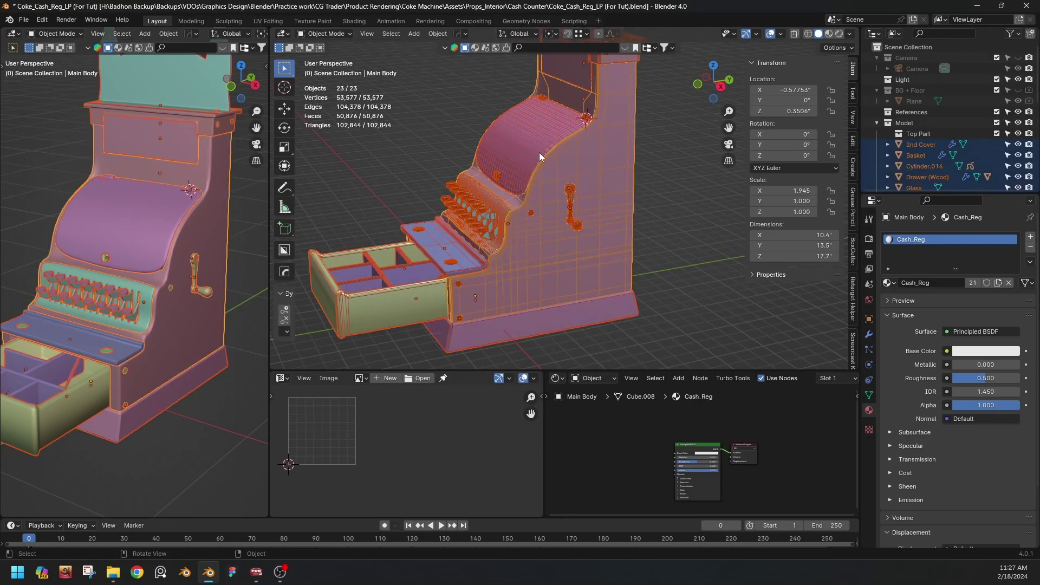
{"action": "middle_click_drag", "start_coordinate": [516, 217], "coordinate": [532, 218], "text": "shift"}
{"action": "scroll", "coordinate": [937, 126], "scroll_direction": "down", "scroll_amount": 5}
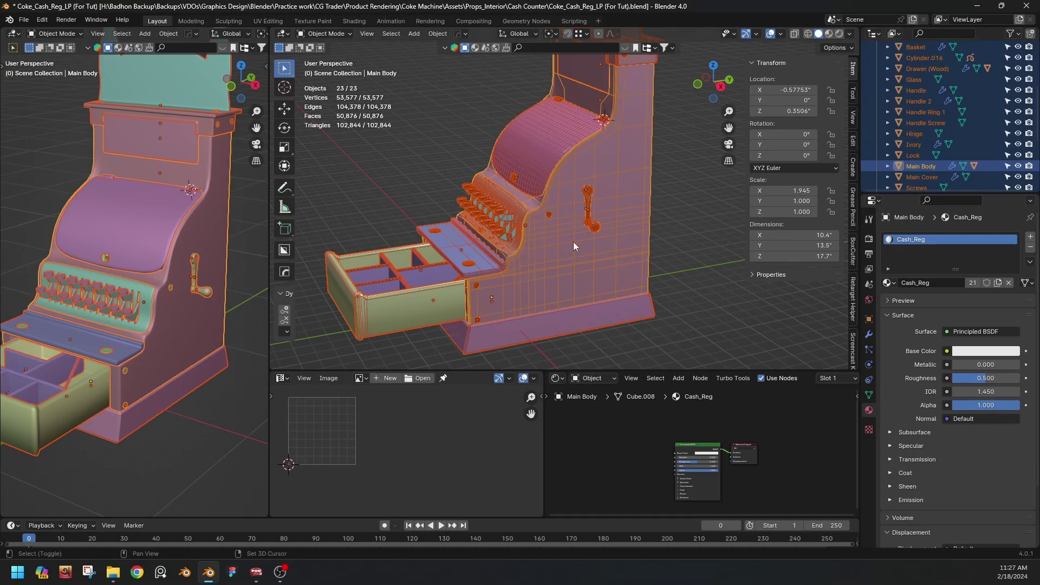
{"action": "middle_click_drag", "start_coordinate": [573, 242], "coordinate": [547, 199], "text": "shift"}
{"action": "left_click", "coordinate": [670, 187]}
{"action": "key", "text": "a"}
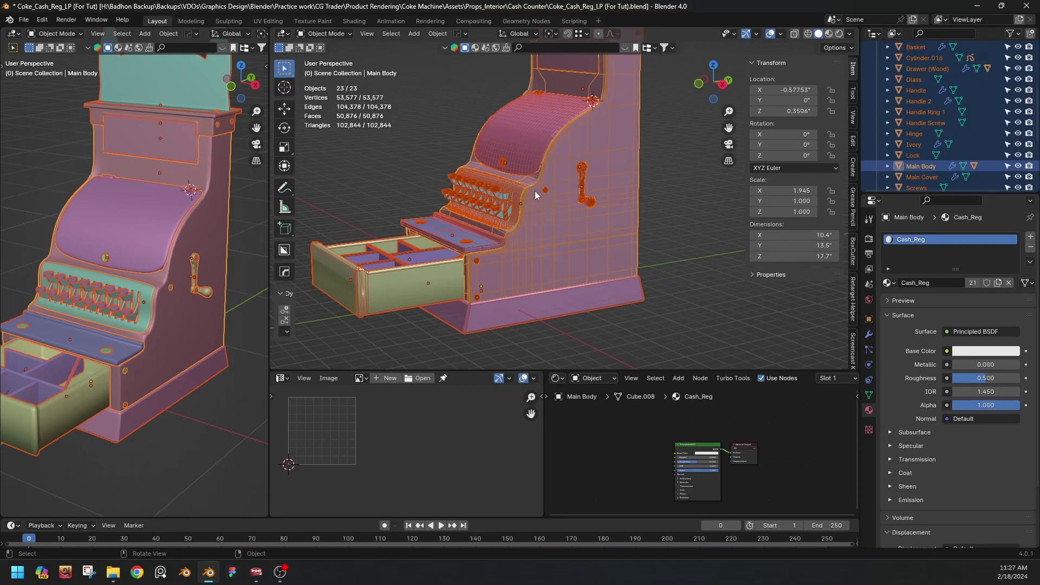
{"action": "key", "text": "ctrl+Tab"}
{"action": "left_click", "coordinate": [636, 187]}
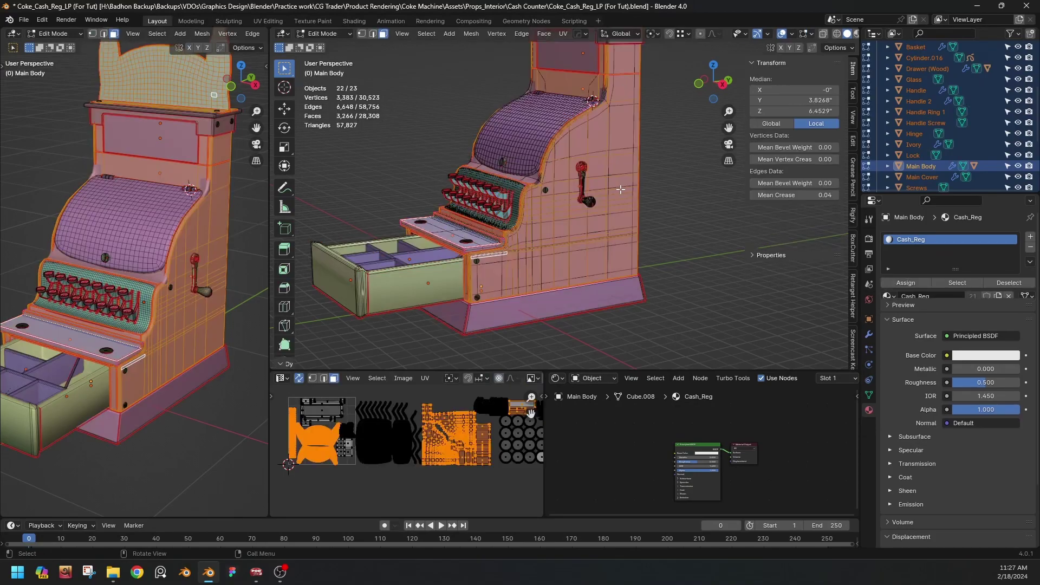
Examine the model's UV layout in a maximized UV editor, checking how the islands are spread across neighbouring tile spaces.
{"action": "key", "text": "ctrl+space"}
{"action": "scroll", "coordinate": [472, 255], "scroll_direction": "up", "scroll_amount": 4}
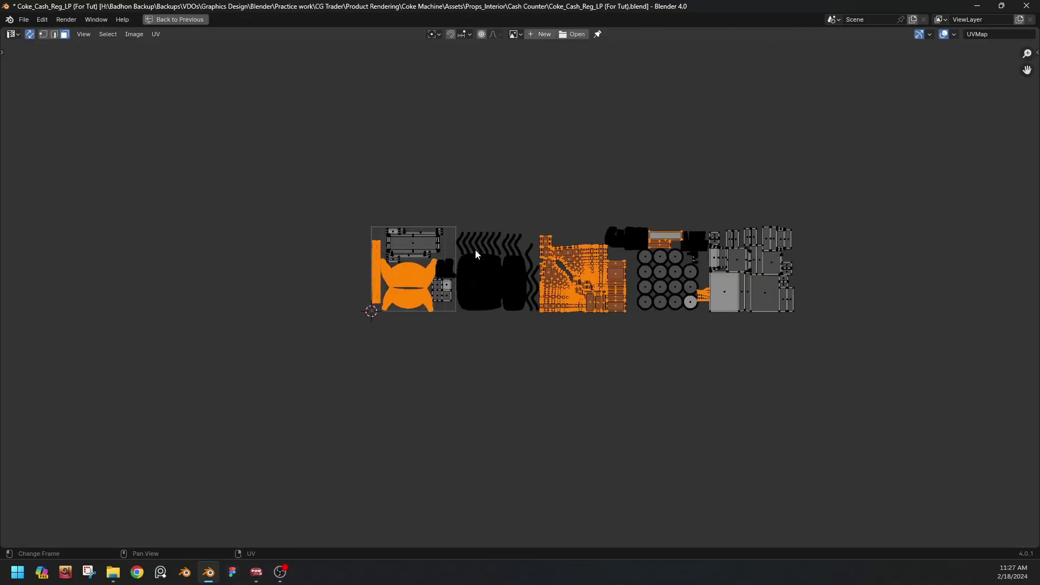
{"action": "scroll", "coordinate": [473, 249], "scroll_direction": "down", "scroll_amount": 2}
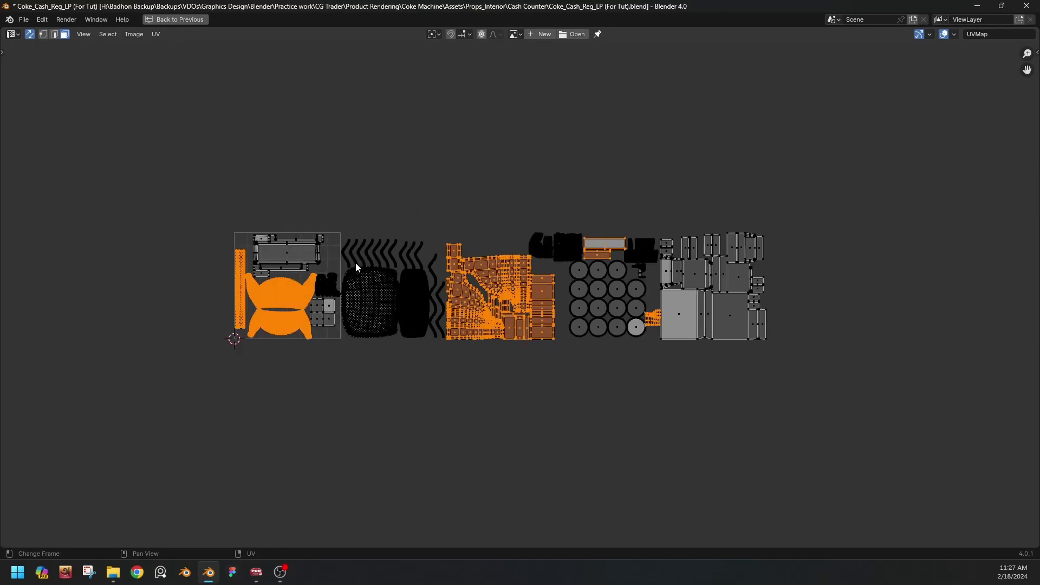
{"action": "scroll", "coordinate": [538, 242], "scroll_direction": "up", "scroll_amount": 4}
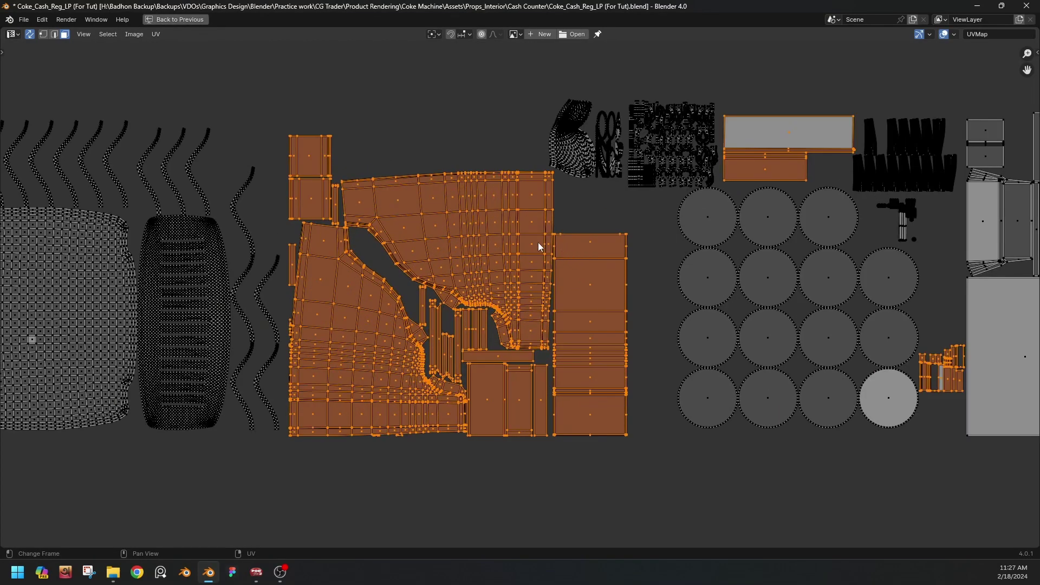
{"action": "scroll", "coordinate": [479, 237], "scroll_direction": "down", "scroll_amount": 6}
{"action": "scroll", "coordinate": [207, 283], "scroll_direction": "up", "scroll_amount": 3}
{"action": "middle_click_drag", "start_coordinate": [113, 290], "coordinate": [415, 243]}
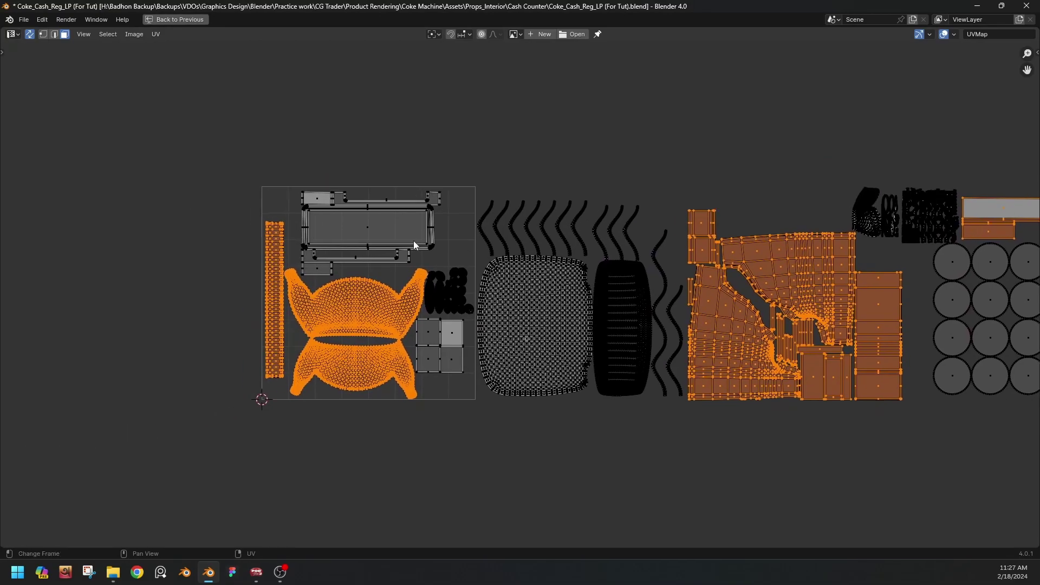
{"action": "scroll", "coordinate": [379, 246], "scroll_direction": "up", "scroll_amount": 1}
{"action": "middle_click_drag", "start_coordinate": [331, 249], "coordinate": [386, 226]}
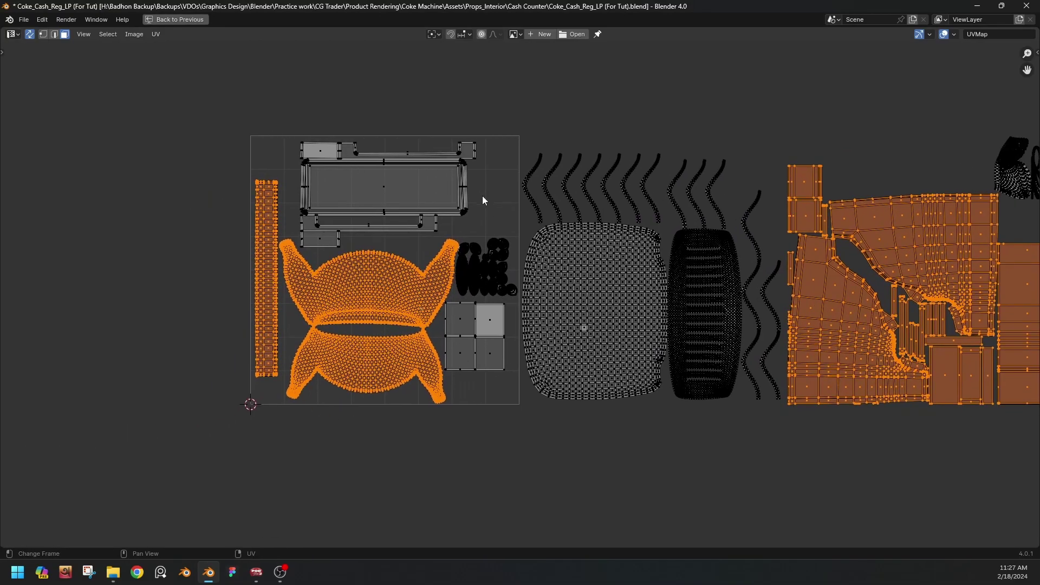
{"action": "middle_click_drag", "start_coordinate": [751, 138], "coordinate": [498, 181]}
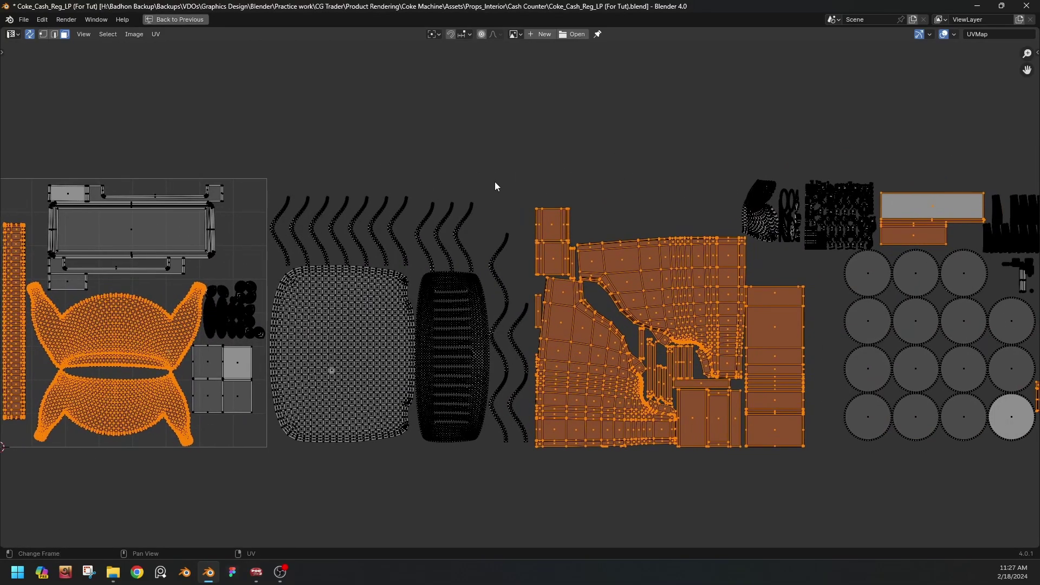
{"action": "scroll", "coordinate": [400, 307], "scroll_direction": "down", "scroll_amount": 2}
{"action": "scroll", "coordinate": [421, 267], "scroll_direction": "down", "scroll_amount": 2, "text": "ctrl"}
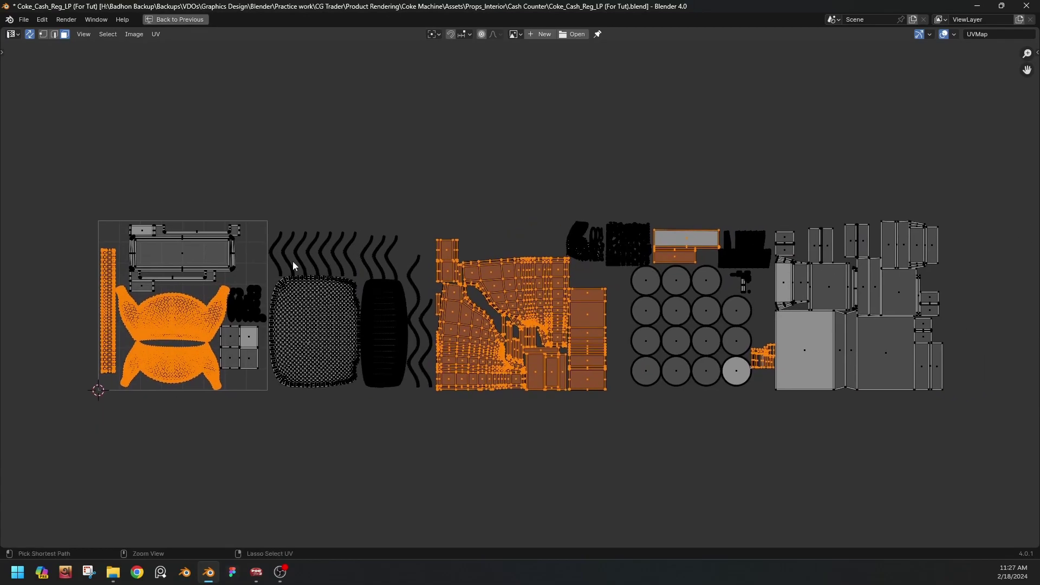
Restore the full workspace layout and return the selected objects to Object Mode.
{"action": "key", "text": "ctrl+space"}
{"action": "middle_click_drag", "start_coordinate": [447, 503], "coordinate": [492, 453]}
{"action": "scroll", "coordinate": [497, 483], "scroll_direction": "down", "scroll_amount": 3}
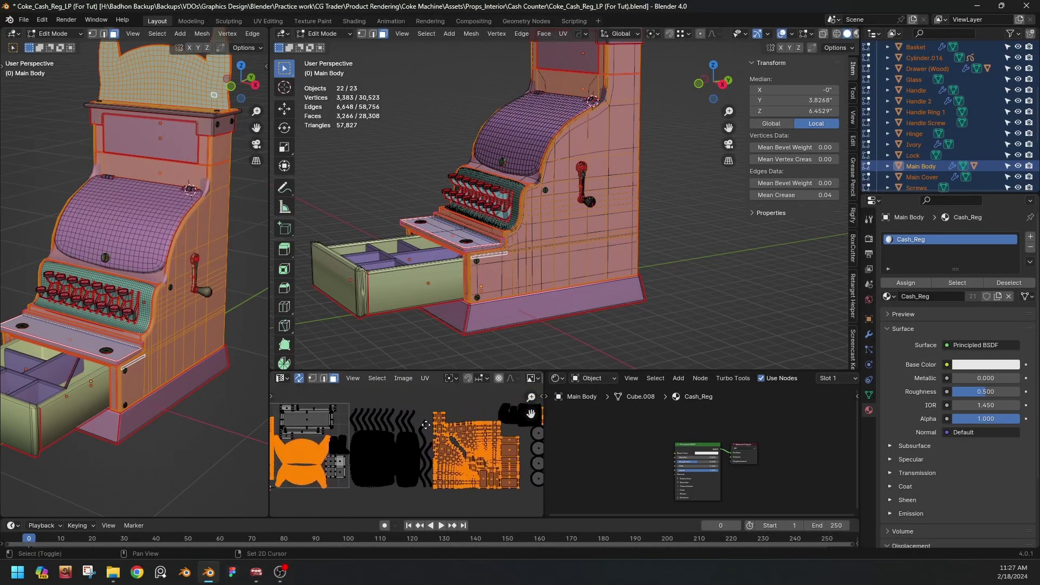
{"action": "key", "text": "ctrl+Tab"}
{"action": "left_click", "coordinate": [419, 140]}
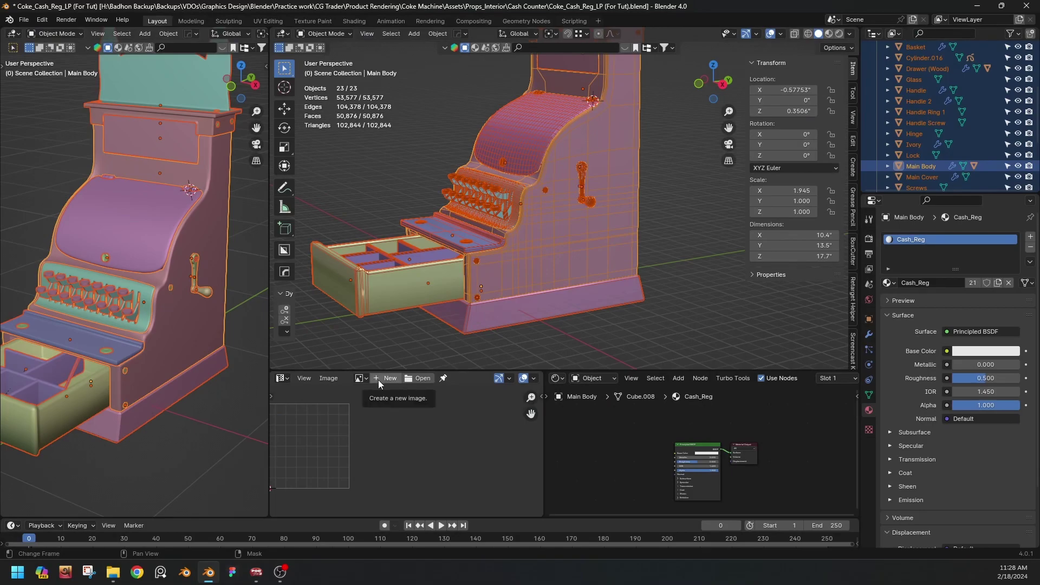
Set up a new image in the maximized image editor with width and height of 4096 px.
{"action": "left_click", "coordinate": [378, 379]}
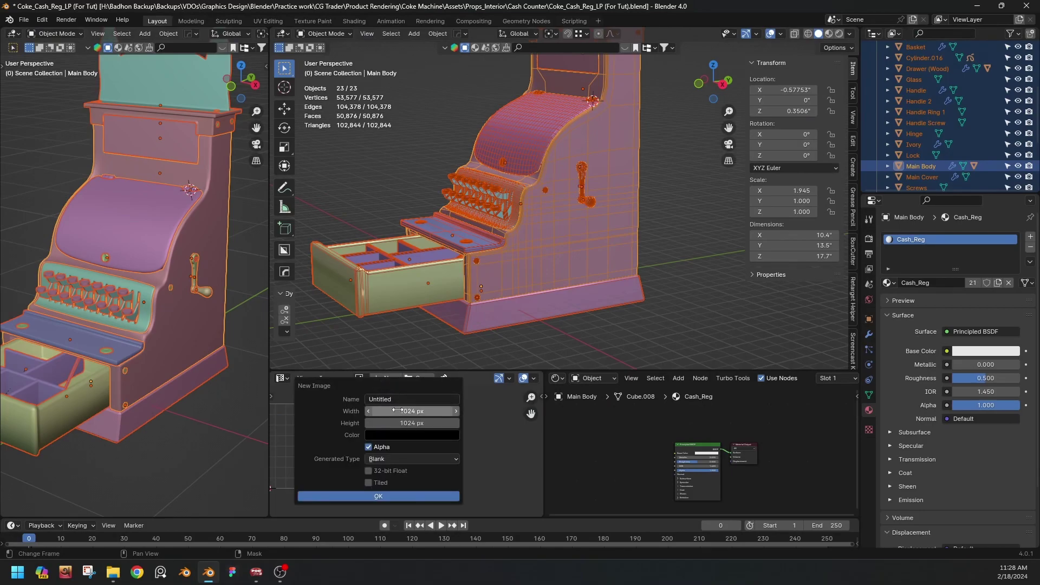
{"action": "key", "text": "Escape"}
{"action": "key", "text": "ctrl+space"}
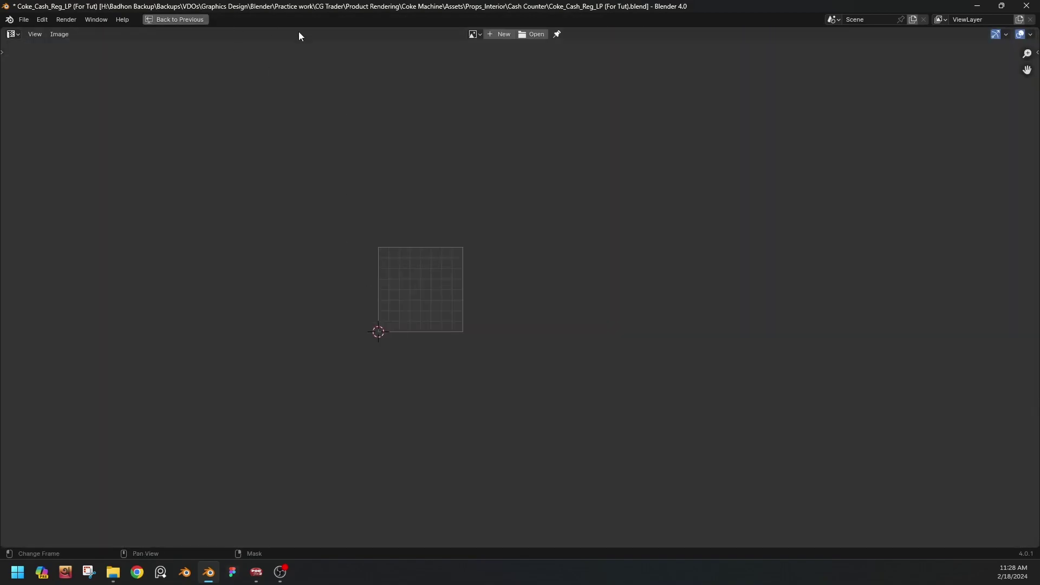
{"action": "left_click", "coordinate": [498, 33]}
{"action": "left_click", "coordinate": [523, 51]}
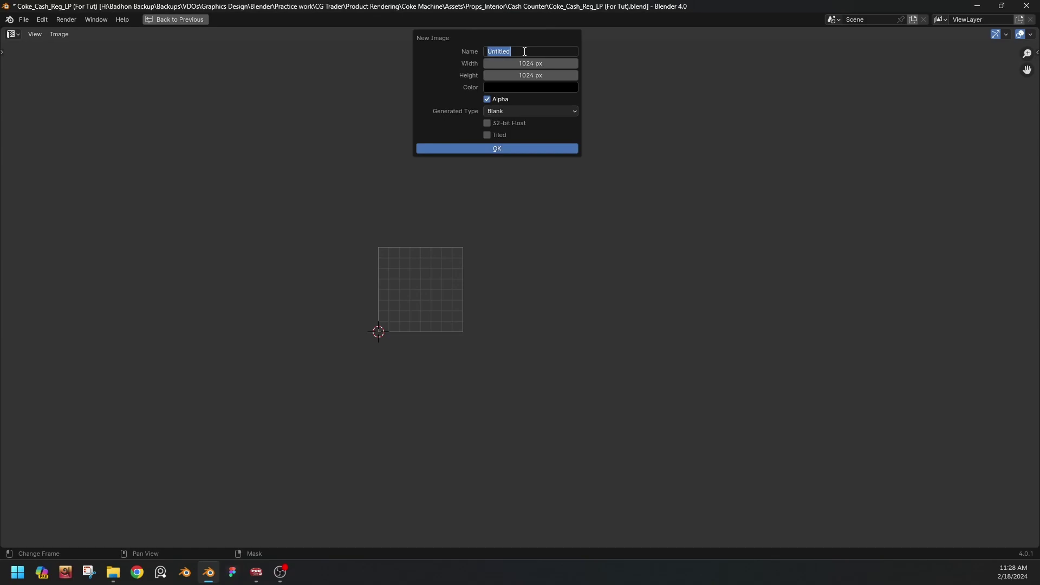
{"action": "left_click_drag", "start_coordinate": [533, 76], "coordinate": [540, 64]}
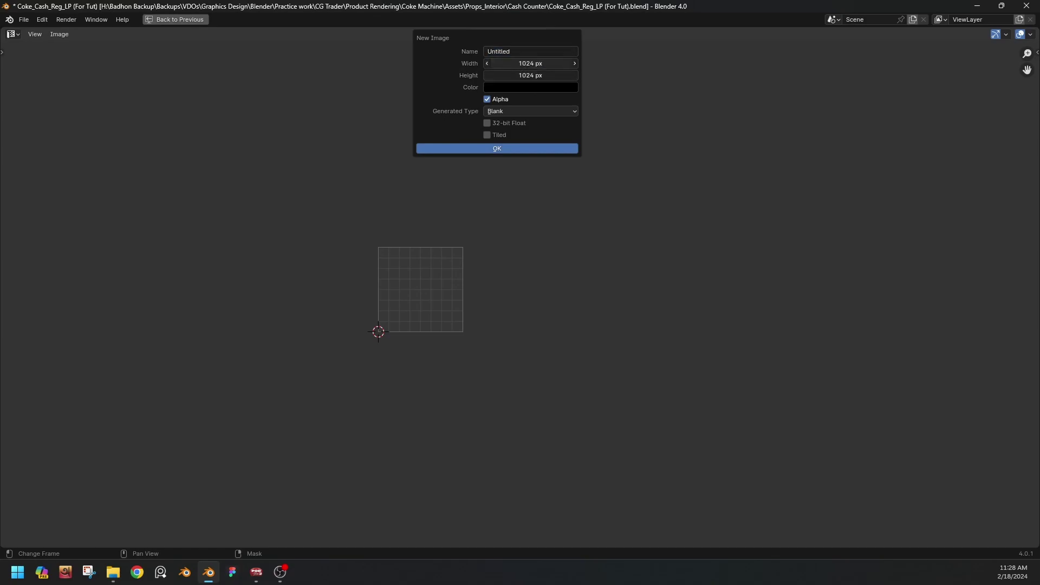
{"action": "left_click", "coordinate": [540, 65]}
{"action": "type", "text": "*4"}
{"action": "key", "text": "Return"}
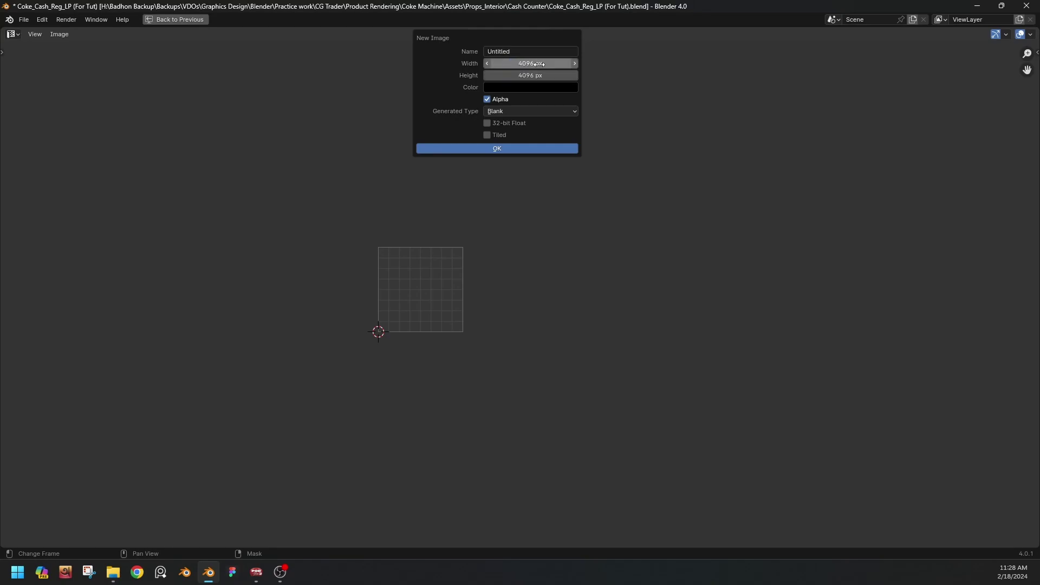
Make the new image tiled with the UV Grid generated type and create it.
{"action": "left_click", "coordinate": [488, 135]}
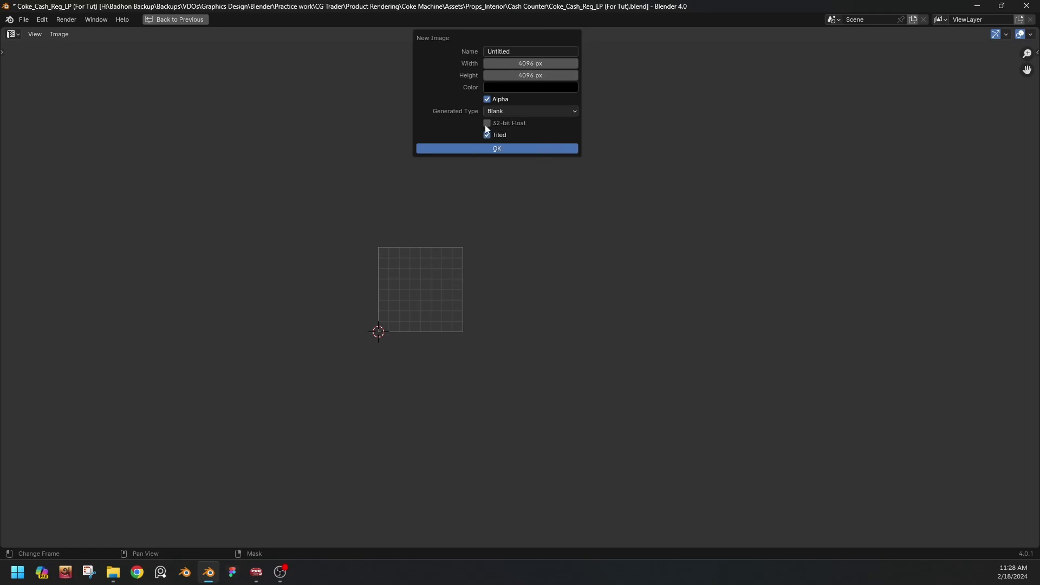
{"action": "left_click", "coordinate": [513, 112]}
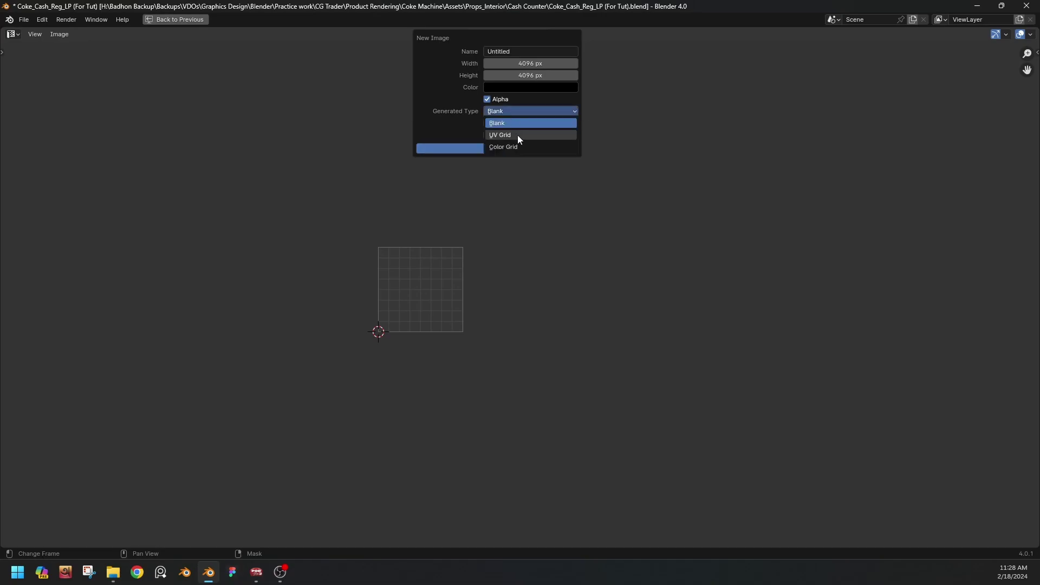
{"action": "left_click", "coordinate": [518, 135]}
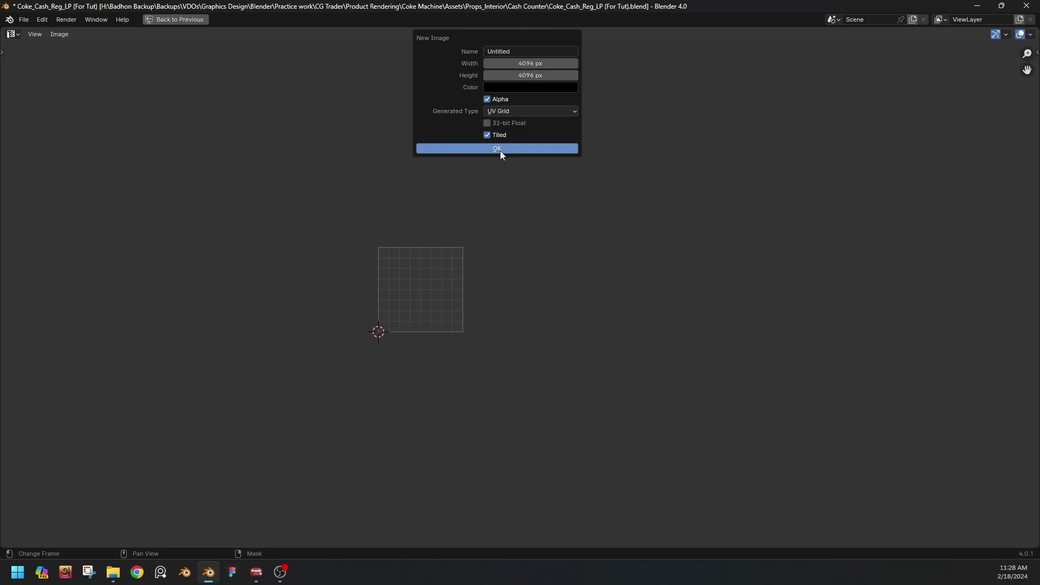
{"action": "left_click", "coordinate": [501, 152]}
{"action": "scroll", "coordinate": [469, 256], "scroll_direction": "down", "scroll_amount": 10}
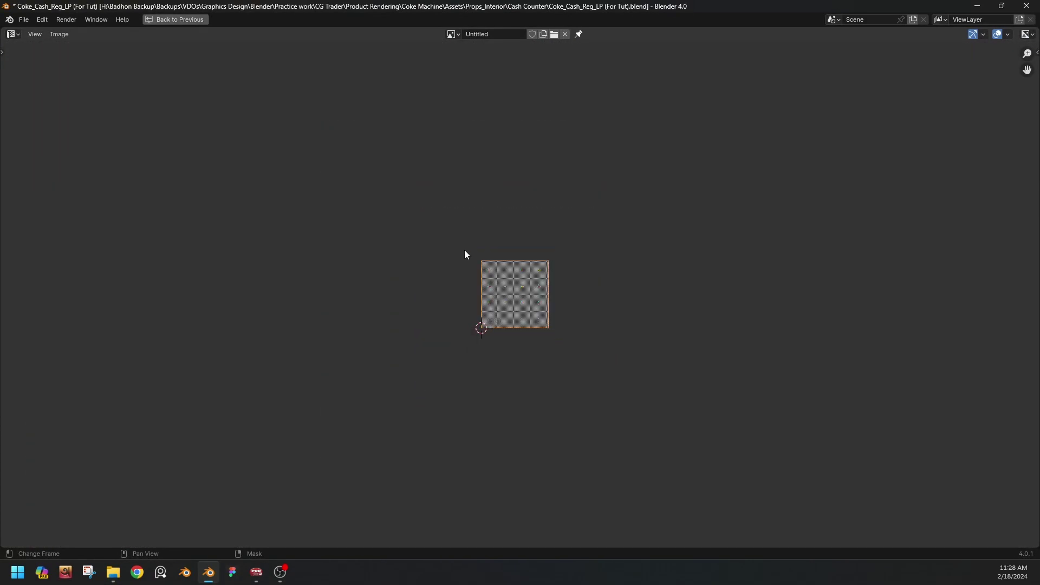
{"action": "scroll", "coordinate": [466, 255], "scroll_direction": "up", "scroll_amount": 6}
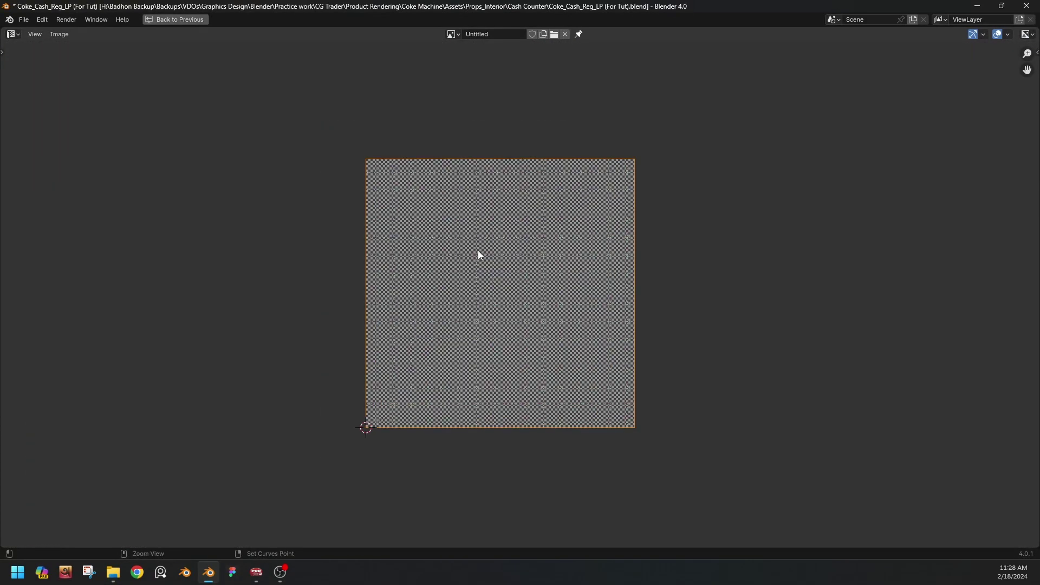
Restore the workspace layout and put all selected objects back into Edit Mode.
{"action": "key", "text": "ctrl+space"}
{"action": "scroll", "coordinate": [413, 430], "scroll_direction": "down", "scroll_amount": 5}
{"action": "key", "text": "Tab"}
{"action": "left_click", "coordinate": [653, 225]}
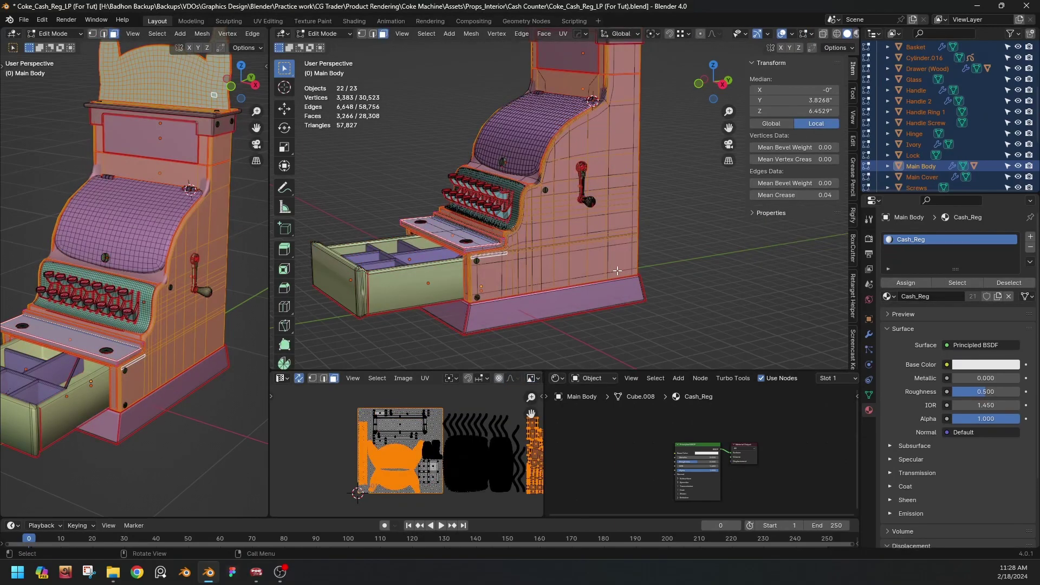
Examine in the maximized UV editor which UV islands lie on the checker tile and which extend beyond it.
{"action": "scroll", "coordinate": [411, 438], "scroll_direction": "up", "scroll_amount": 5}
{"action": "scroll", "coordinate": [410, 437], "scroll_direction": "down", "scroll_amount": 4}
{"action": "middle_click_drag", "start_coordinate": [411, 436], "coordinate": [381, 429], "text": "shift"}
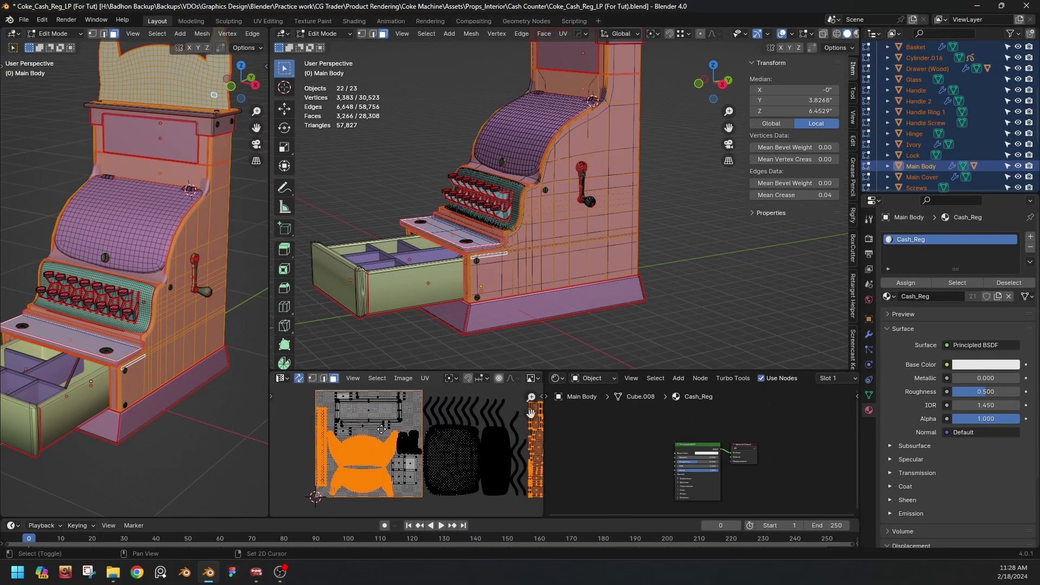
{"action": "key", "text": "ctrl+space"}
{"action": "scroll", "coordinate": [477, 262], "scroll_direction": "up", "scroll_amount": 4}
{"action": "middle_click_drag", "start_coordinate": [477, 262], "coordinate": [286, 301], "text": "shift"}
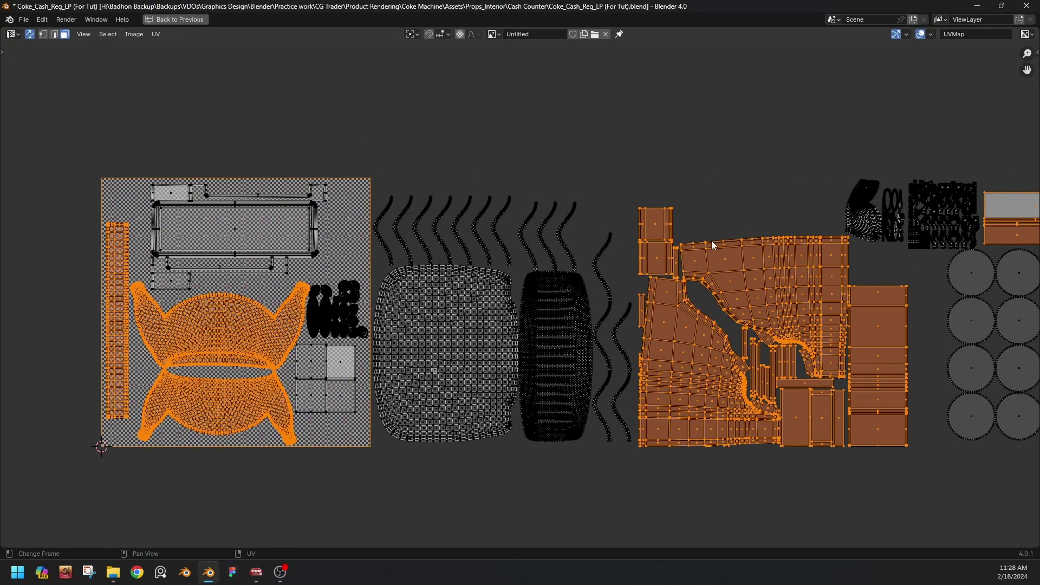
{"action": "scroll", "coordinate": [711, 241], "scroll_direction": "down", "scroll_amount": 3}
{"action": "scroll", "coordinate": [395, 262], "scroll_direction": "right", "scroll_amount": 3, "text": "ctrl"}
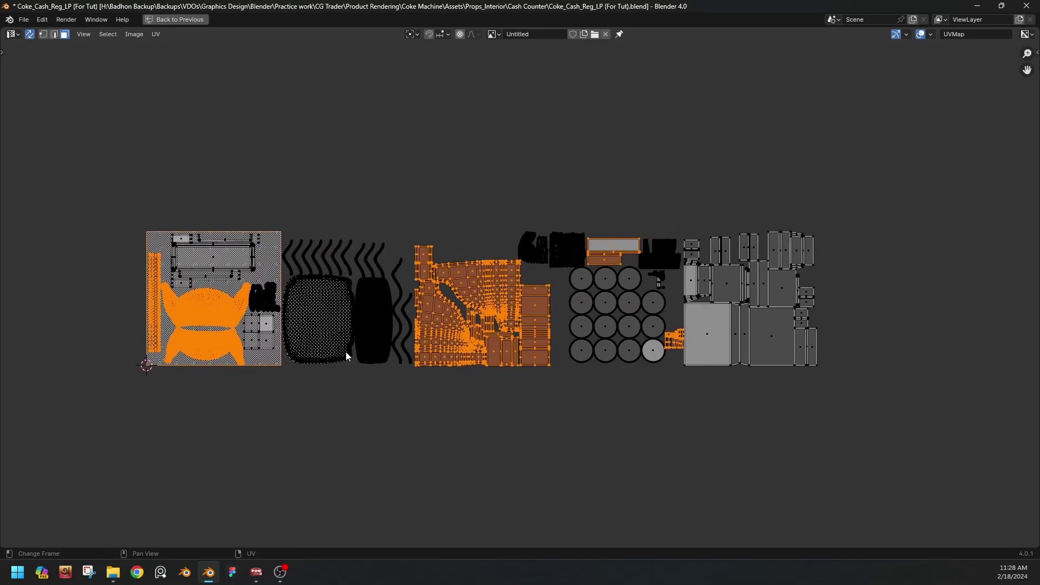
{"action": "key", "text": "ctrl+space"}
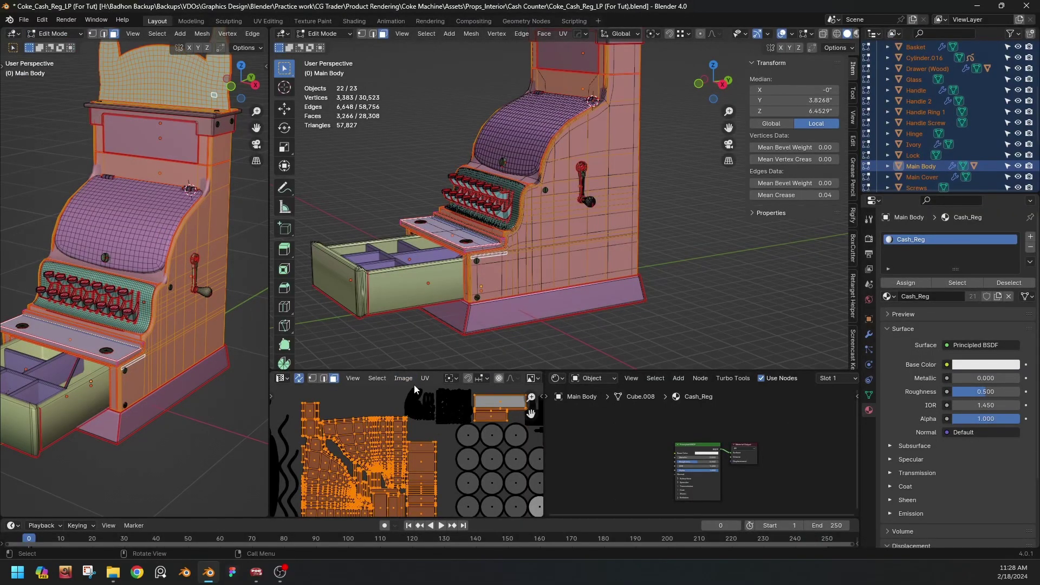
{"action": "key", "text": "ctrl+space"}
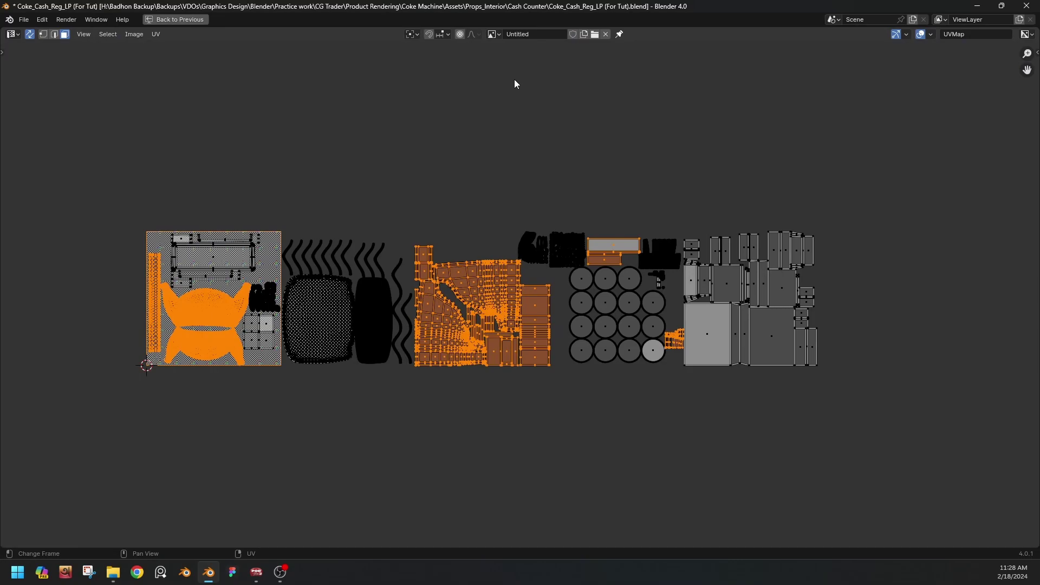
Add UDIM tile 1002 to the tiled image, filled with the UV Grid generated type at 4096 px.
{"action": "key", "text": "n"}
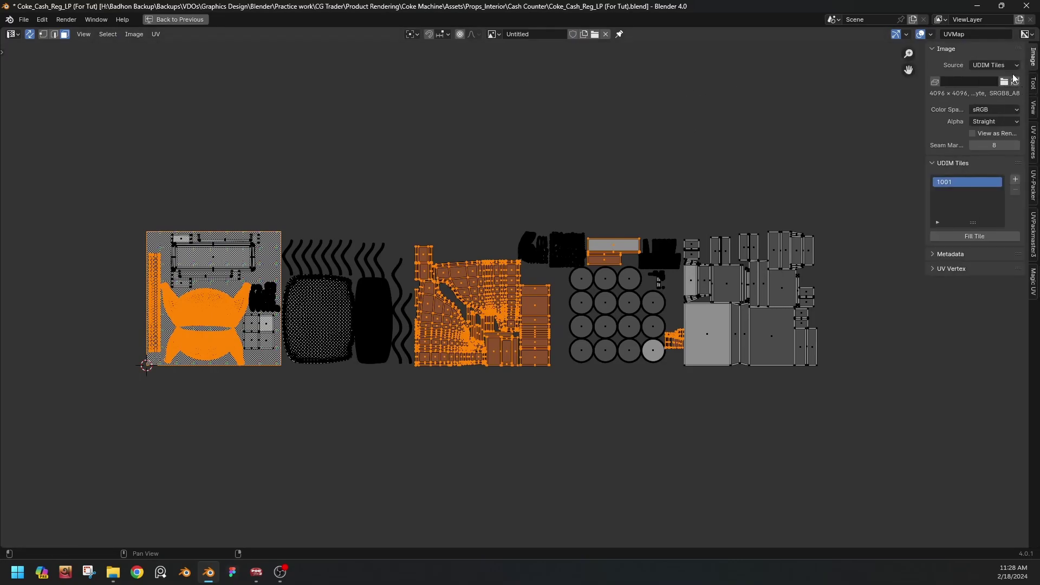
{"action": "left_click", "coordinate": [996, 65]}
{"action": "left_click", "coordinate": [997, 65]}
{"action": "left_click", "coordinate": [1016, 181]}
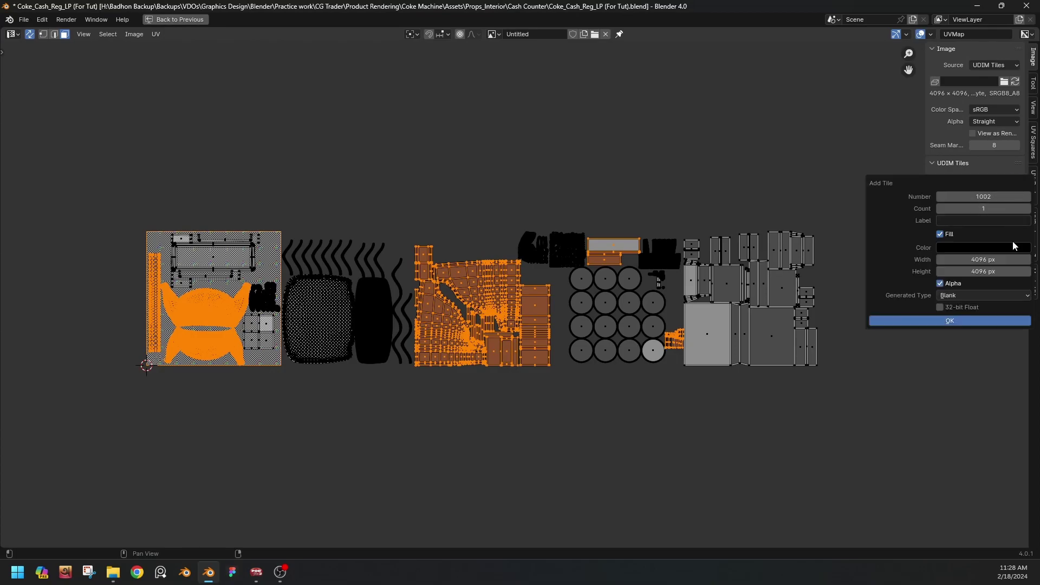
{"action": "left_click", "coordinate": [974, 293]}
{"action": "left_click", "coordinate": [974, 320]}
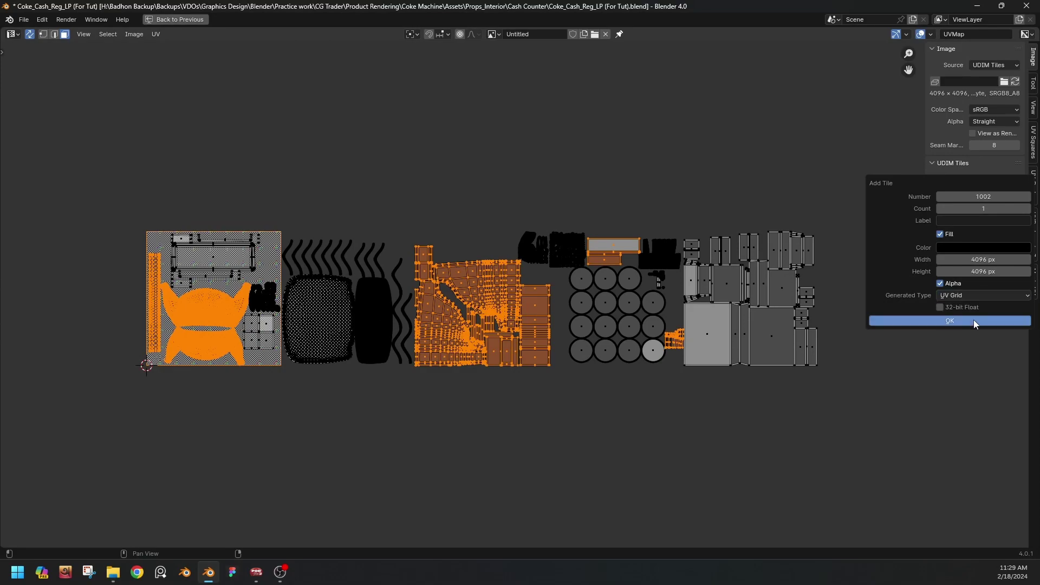
{"action": "left_click", "coordinate": [949, 320]}
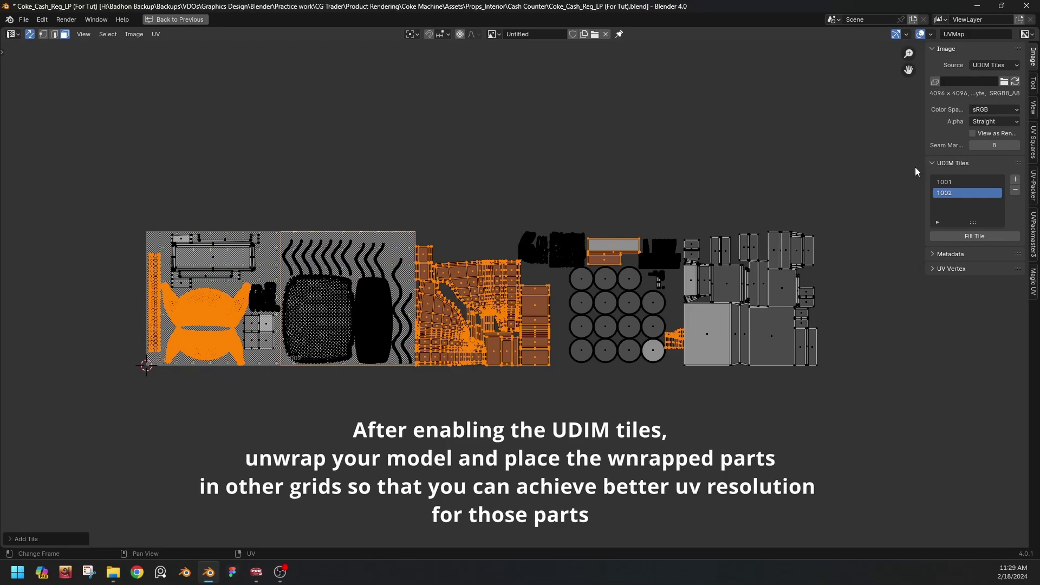
Add UDIM tiles 1003, 1004 and 1005 to the tiled image, each filled with the UV Grid generated type at 4096 px.
{"action": "left_click", "coordinate": [1015, 180]}
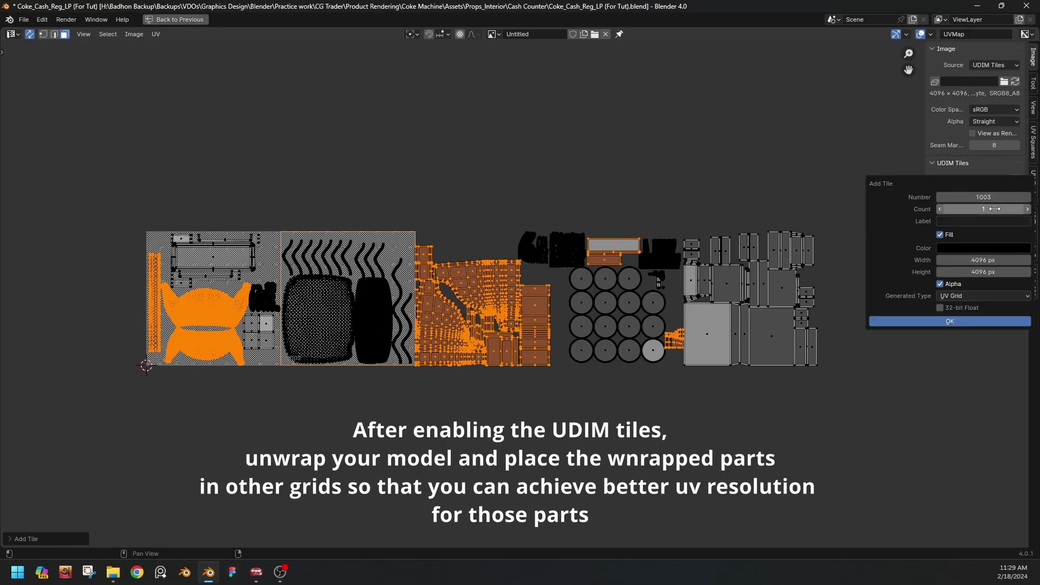
{"action": "left_click", "coordinate": [956, 321]}
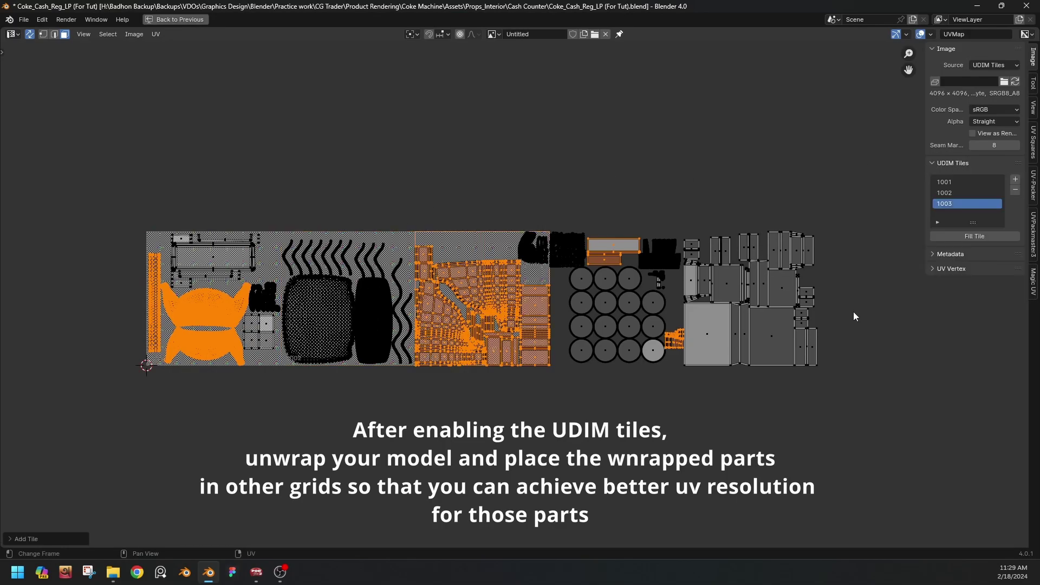
{"action": "left_click", "coordinate": [1015, 179]}
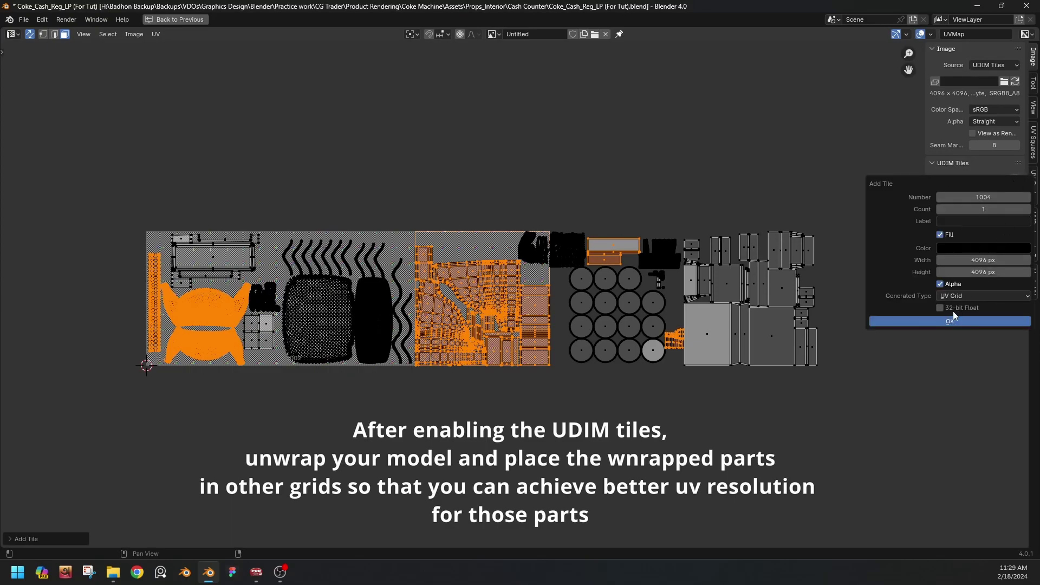
{"action": "left_click", "coordinate": [951, 321]}
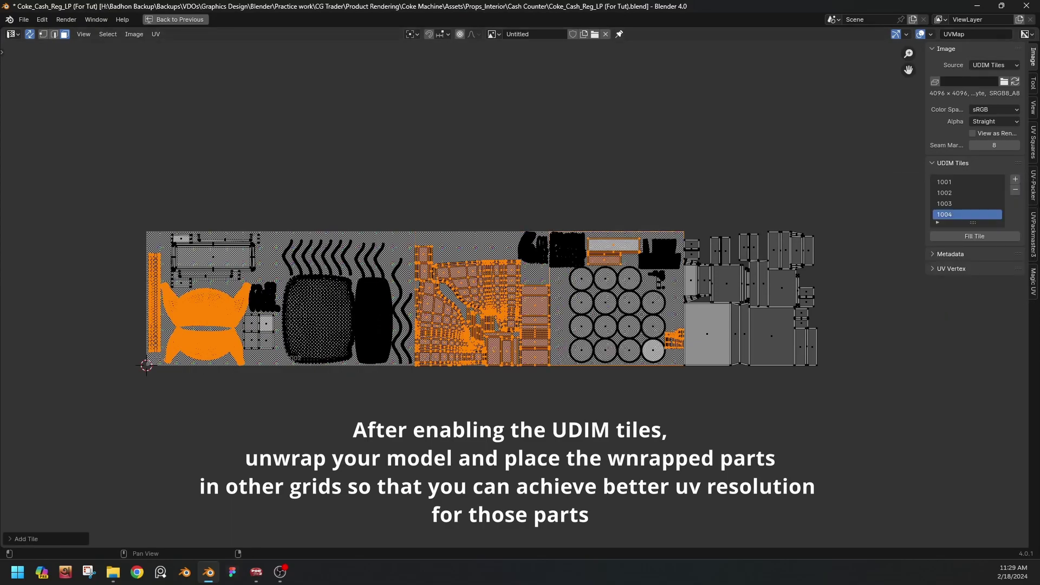
{"action": "left_click", "coordinate": [1015, 179]}
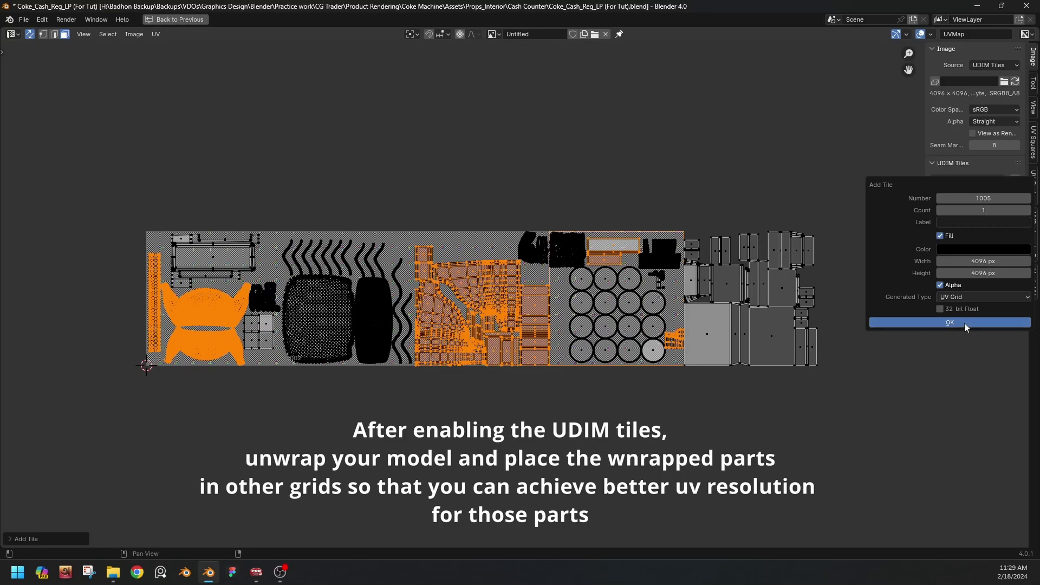
{"action": "key", "text": "Return"}
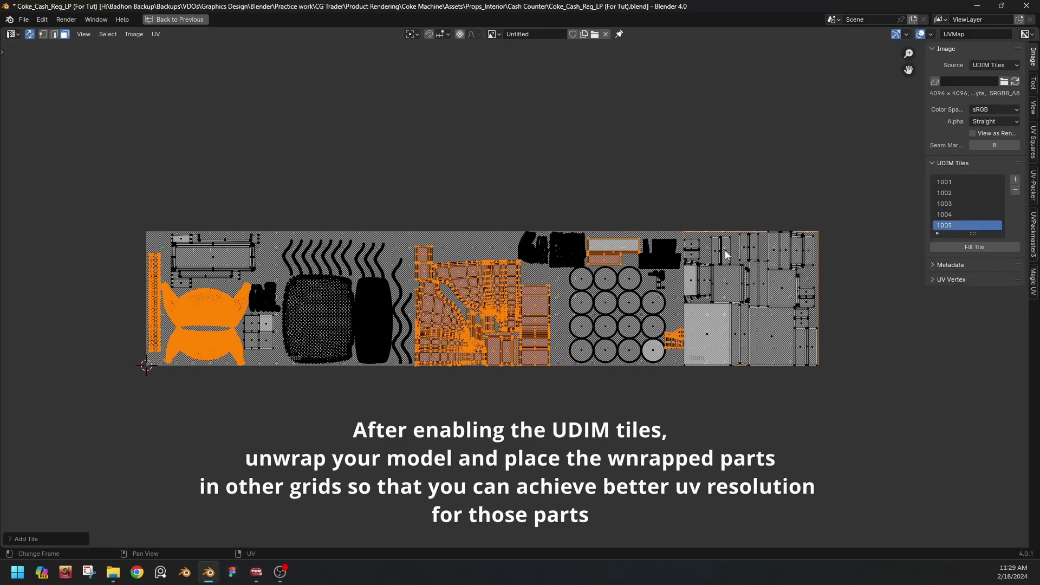
Examine how the UV islands are distributed over UDIM tiles 1001 to 1005, highlighting the tiles one at a time.
{"action": "scroll", "coordinate": [319, 257], "scroll_direction": "up", "scroll_amount": 2}
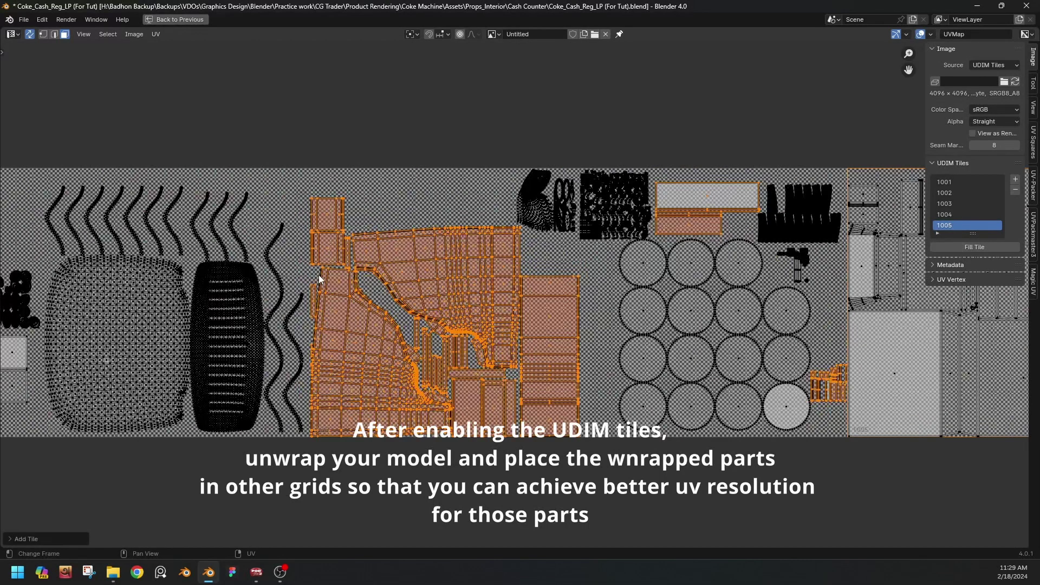
{"action": "scroll", "coordinate": [314, 241], "scroll_direction": "down", "scroll_amount": 3}
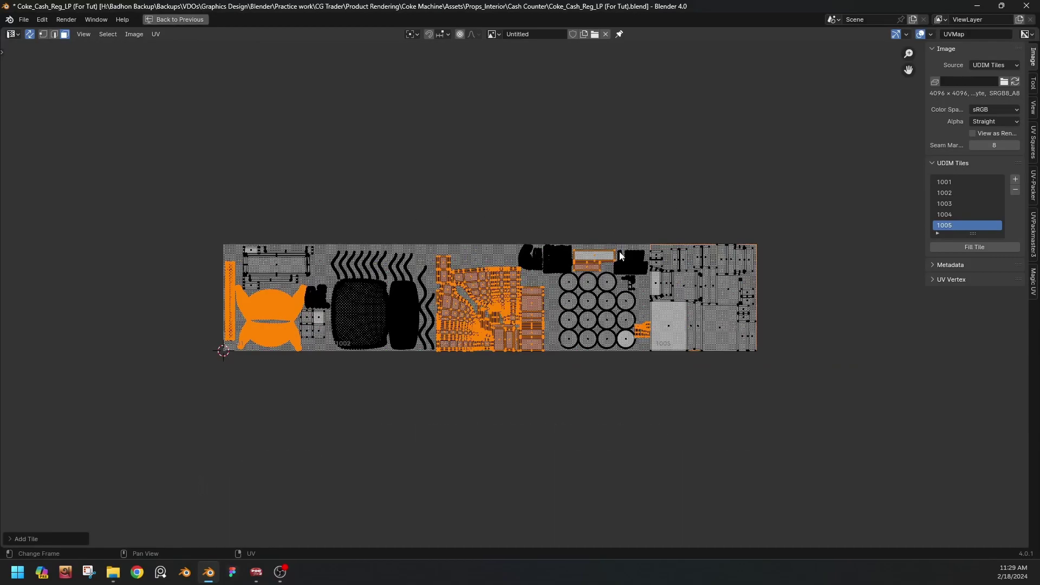
{"action": "left_click", "coordinate": [952, 214]}
{"action": "left_click", "coordinate": [955, 203]}
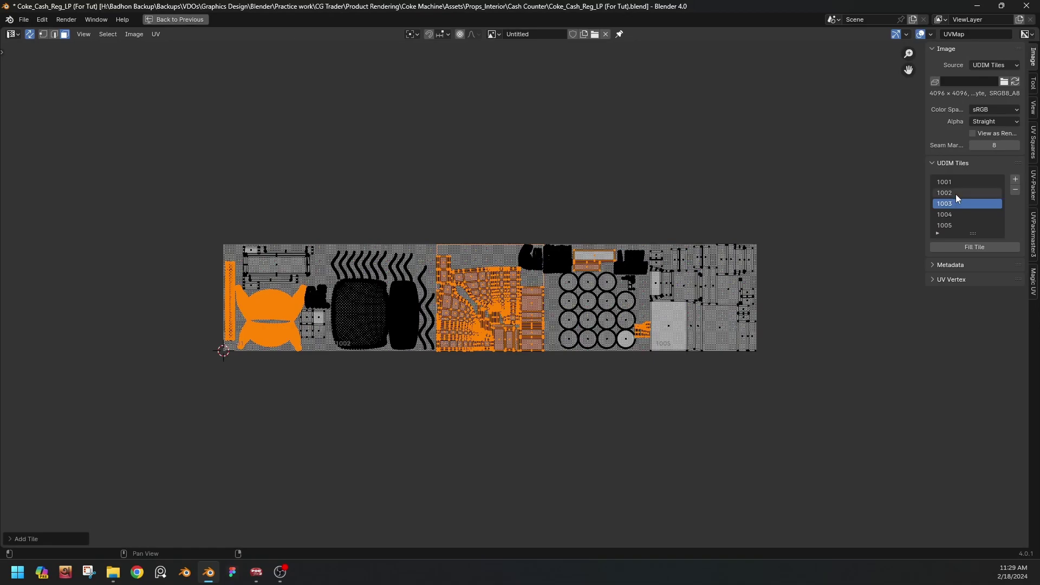
{"action": "left_click", "coordinate": [955, 193]}
{"action": "scroll", "coordinate": [502, 293], "scroll_direction": "up", "scroll_amount": 3}
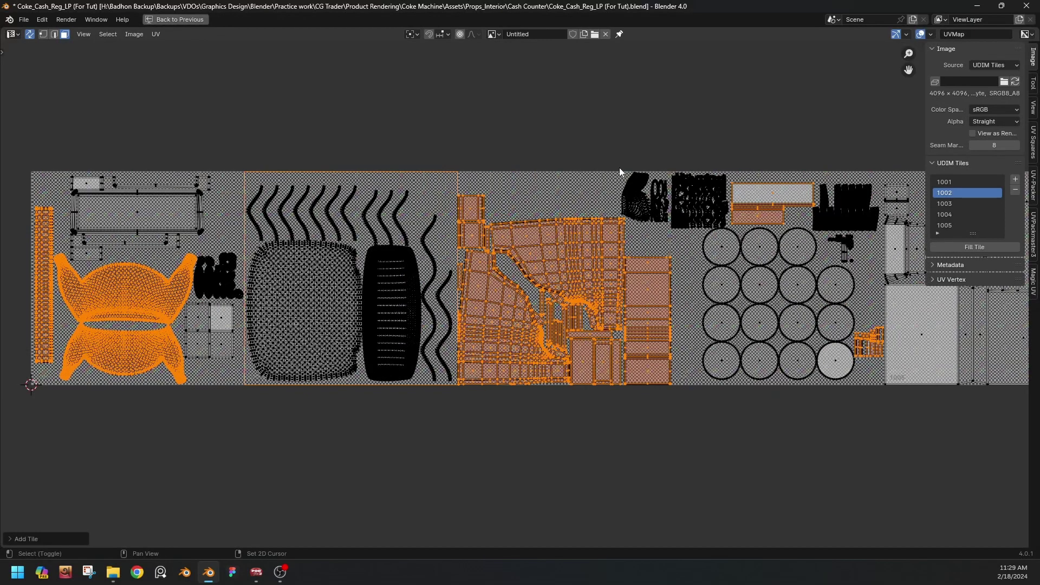
{"action": "middle_click_drag", "start_coordinate": [623, 174], "coordinate": [361, 195]}
{"action": "middle_click_drag", "start_coordinate": [247, 259], "coordinate": [529, 263]}
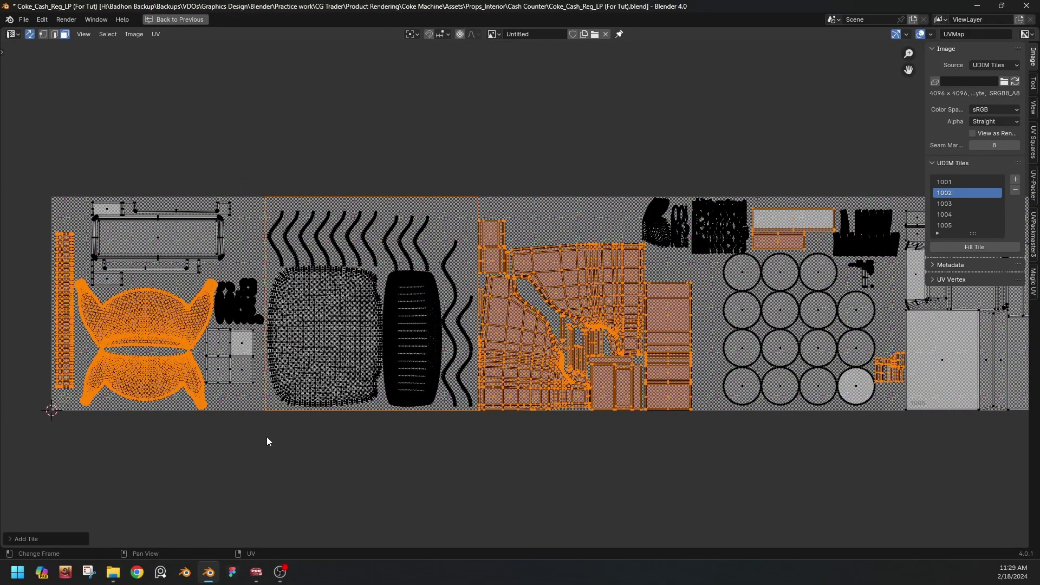
{"action": "left_click", "coordinate": [956, 181]}
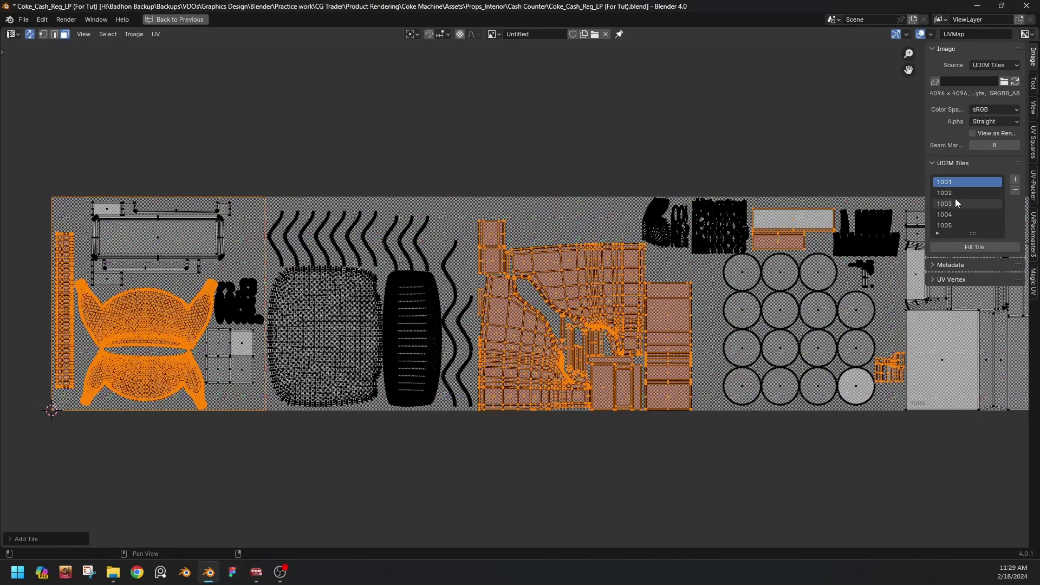
{"action": "left_click", "coordinate": [955, 200]}
{"action": "left_click", "coordinate": [955, 215]}
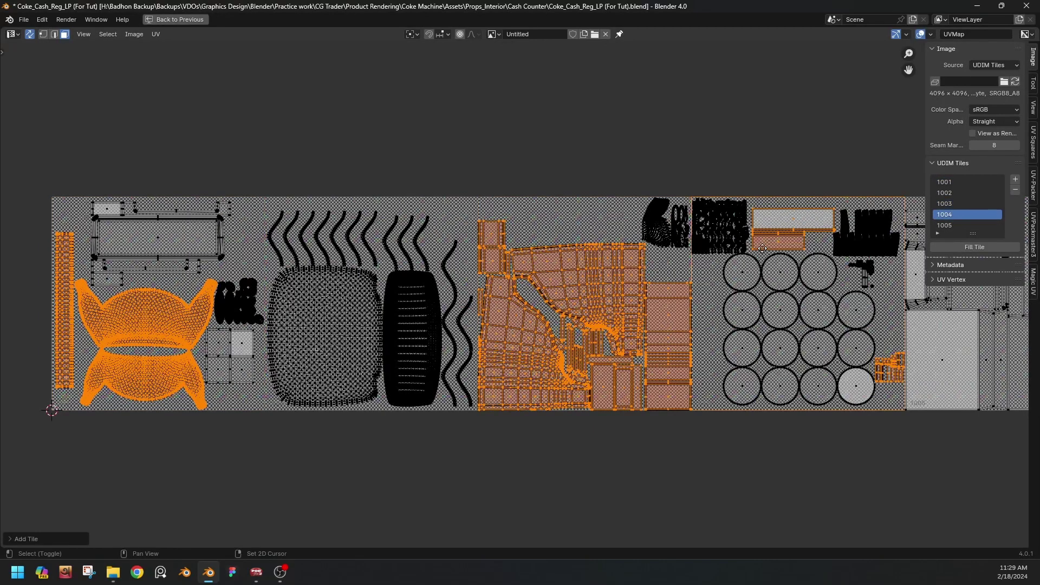
{"action": "middle_click_drag", "start_coordinate": [779, 250], "coordinate": [387, 239]}
{"action": "left_click", "coordinate": [948, 225]}
{"action": "key", "text": "Home"}
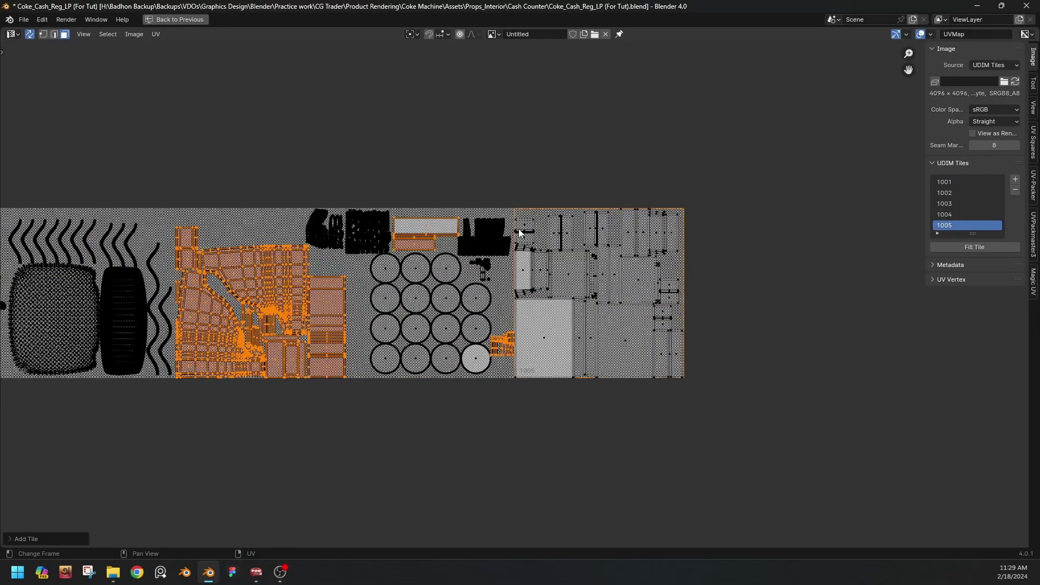
Restore the workspace layout, put the cash register objects back into Object Mode and deselect everything.
{"action": "key", "text": "ctrl+space"}
{"action": "middle_click_drag", "start_coordinate": [358, 282], "coordinate": [513, 234]}
{"action": "key", "text": "Tab"}
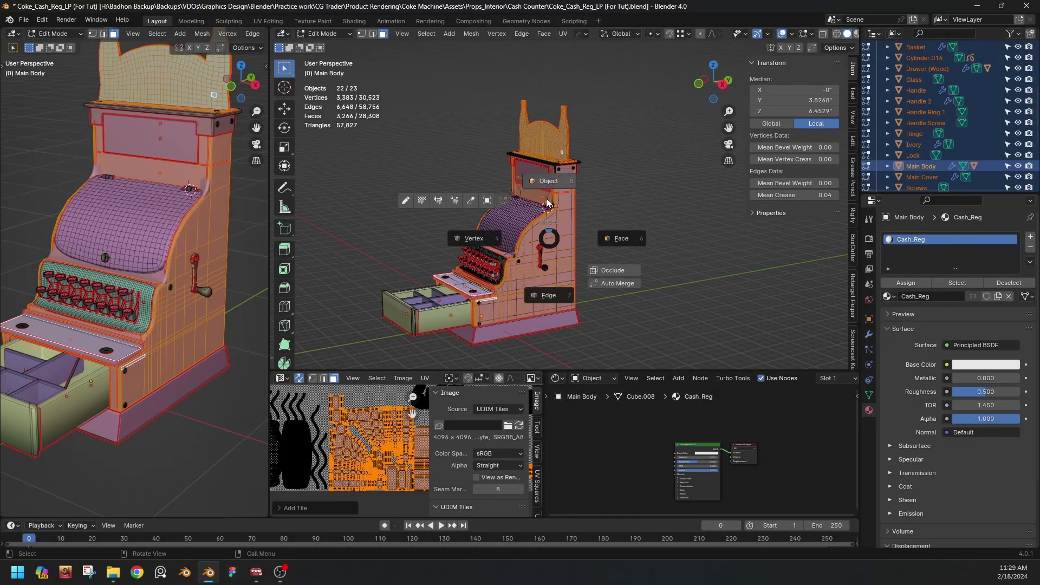
{"action": "left_click", "coordinate": [539, 161]}
{"action": "left_click", "coordinate": [636, 258]}
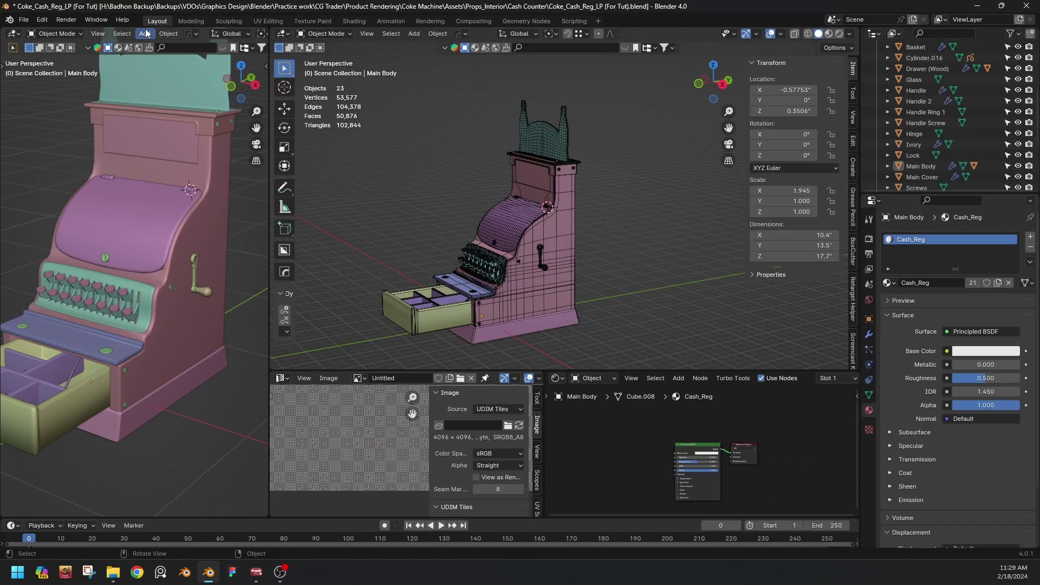
{"action": "scroll", "coordinate": [556, 233], "scroll_direction": "up", "scroll_amount": 3}
{"action": "middle_click_drag", "start_coordinate": [560, 245], "coordinate": [584, 181], "text": "shift"}
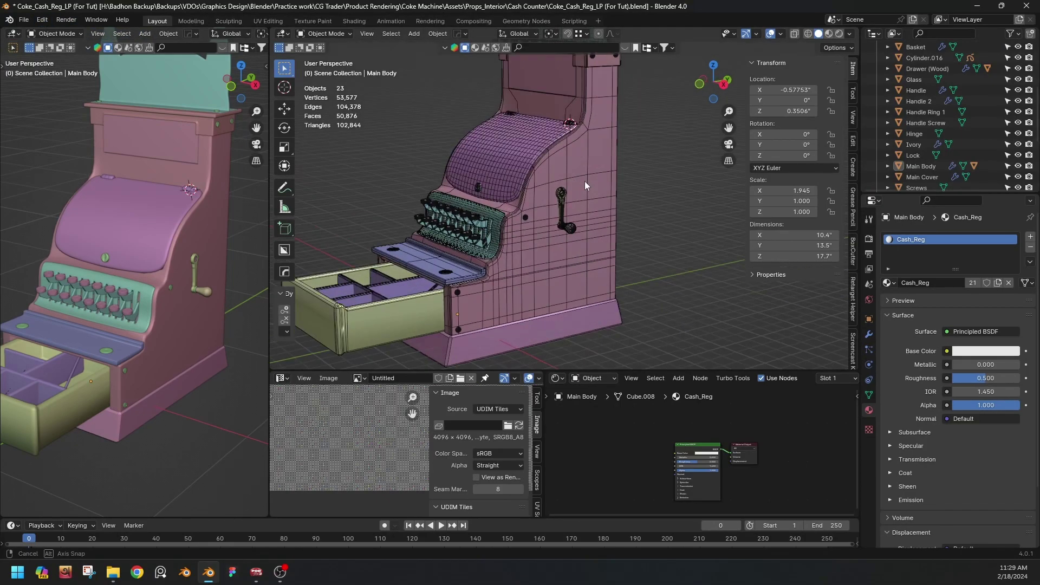
{"action": "scroll", "coordinate": [580, 175], "scroll_direction": "up", "scroll_amount": 2}
{"action": "scroll", "coordinate": [575, 184], "scroll_direction": "down", "scroll_amount": 4}
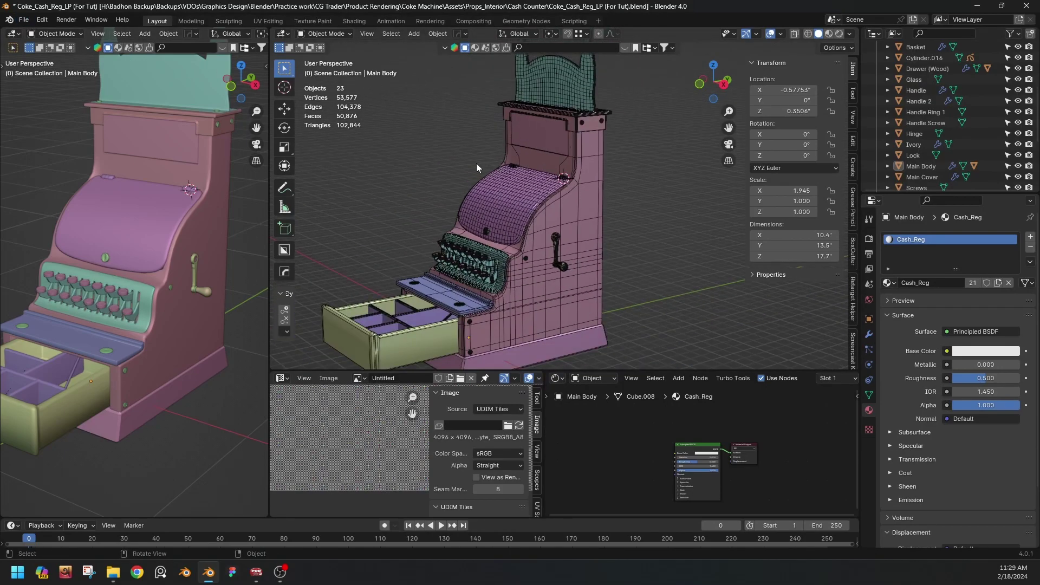
Set up an FBX export as Coke_Cash_Reg_LP.fbx with a saved operator preset and close it without exporting.
{"action": "key", "text": "ctrl+shift+e"}
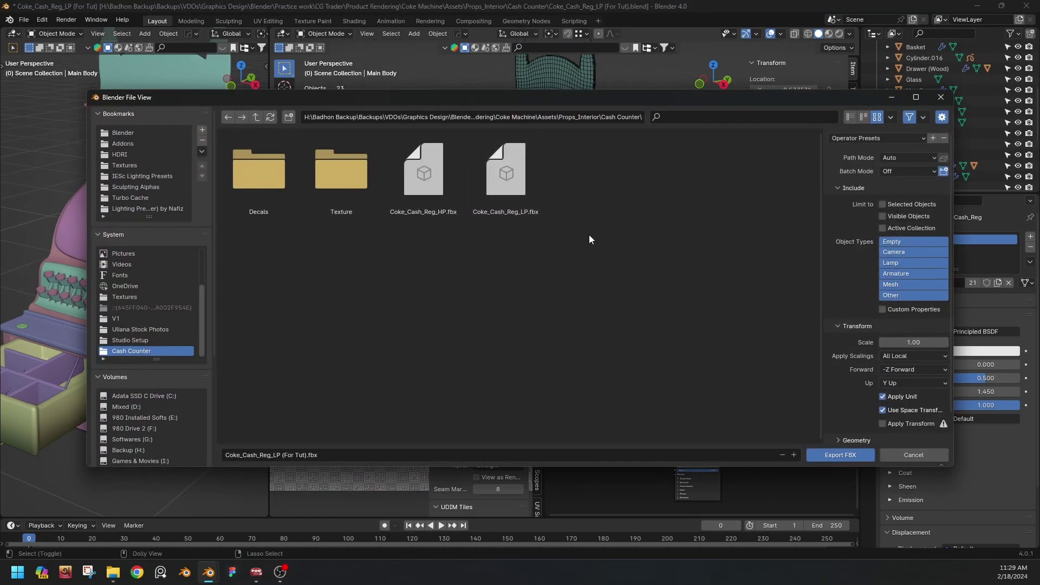
{"action": "left_click", "coordinate": [424, 184]}
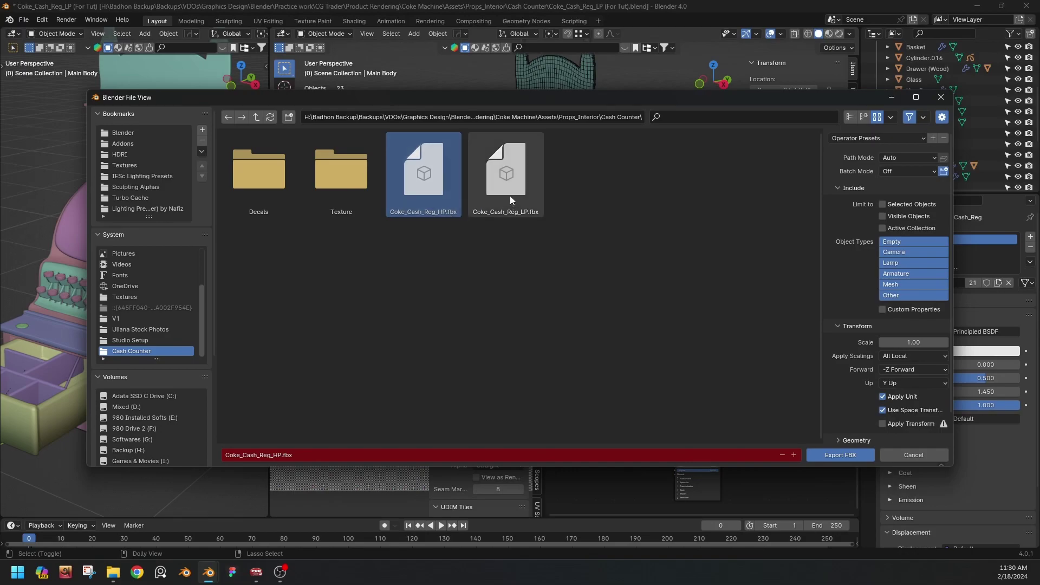
{"action": "left_click", "coordinate": [509, 181]}
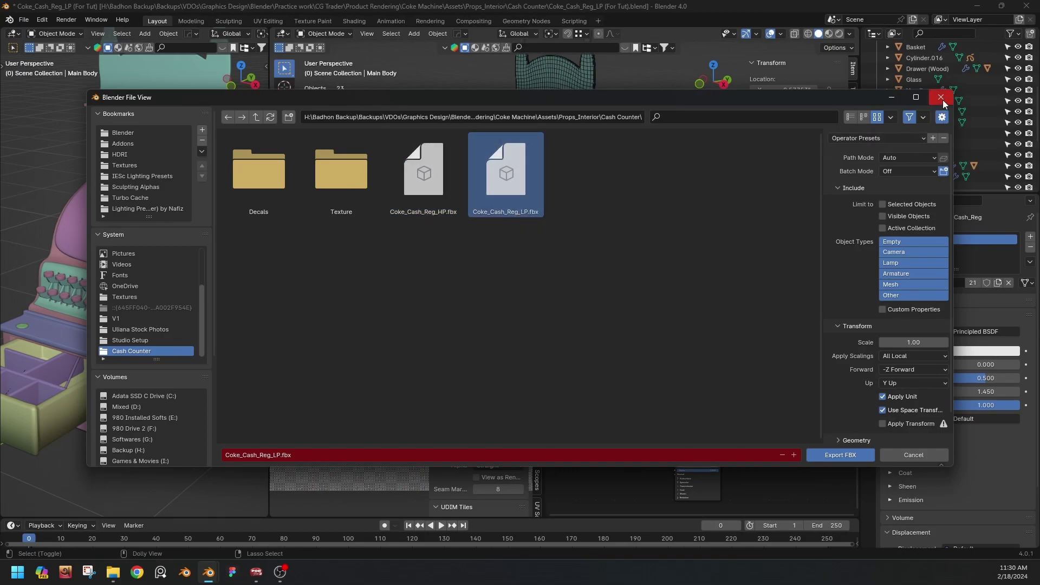
{"action": "left_click", "coordinate": [880, 138]}
{"action": "left_click", "coordinate": [882, 166]}
{"action": "scroll", "coordinate": [861, 319], "scroll_direction": "down", "scroll_amount": 1}
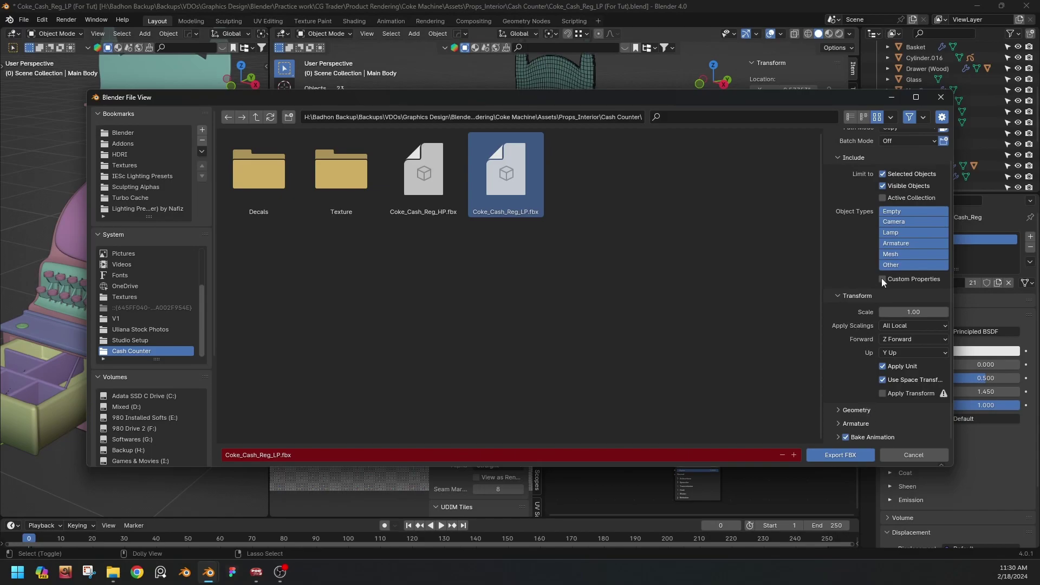
{"action": "left_click", "coordinate": [945, 101]}
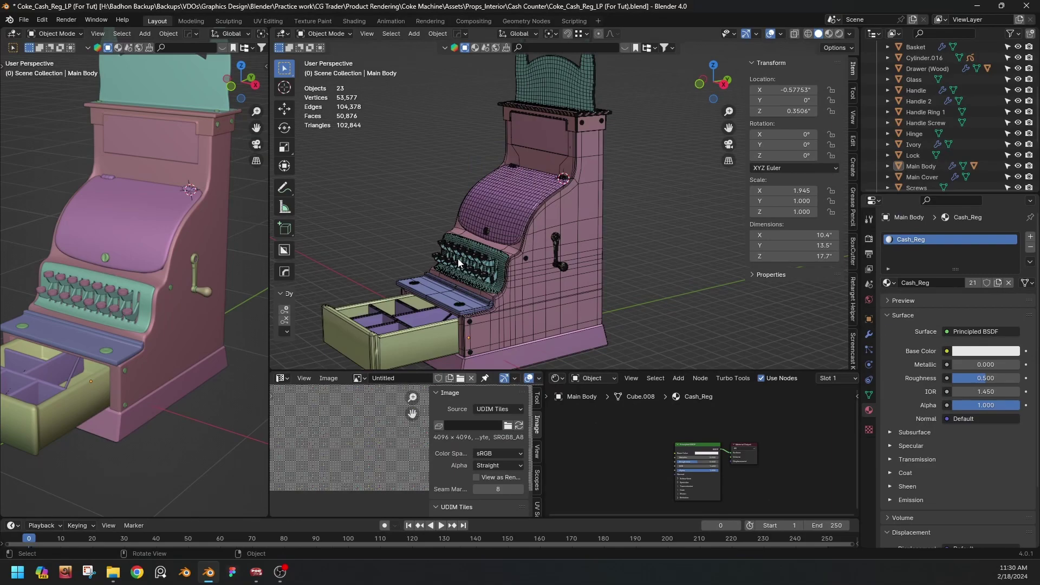
Close Blender without saving the changes and open the Cash Counter folder in File Explorer.
{"action": "left_click", "coordinate": [1027, 6]}
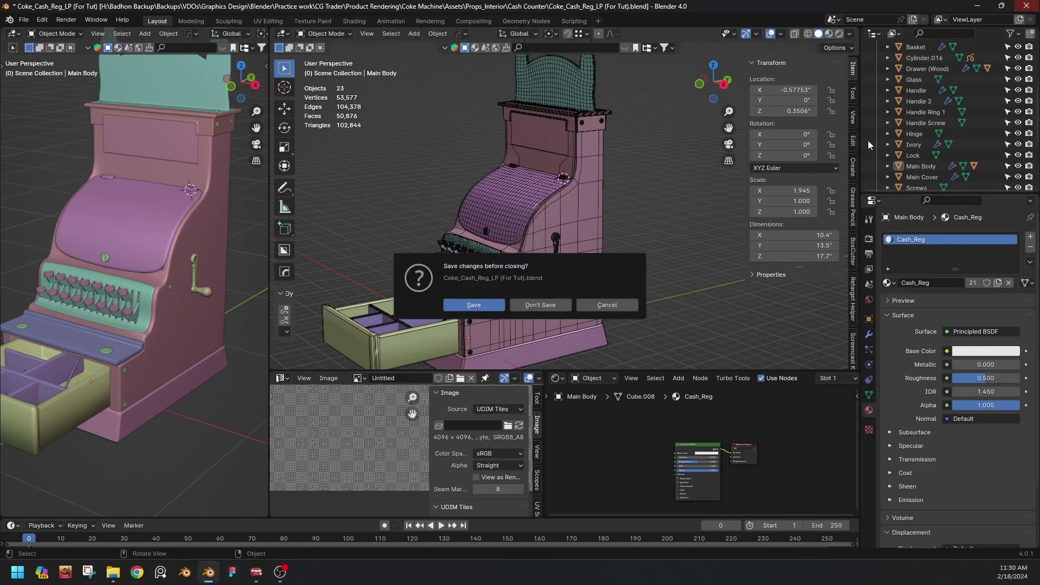
{"action": "left_click", "coordinate": [548, 302]}
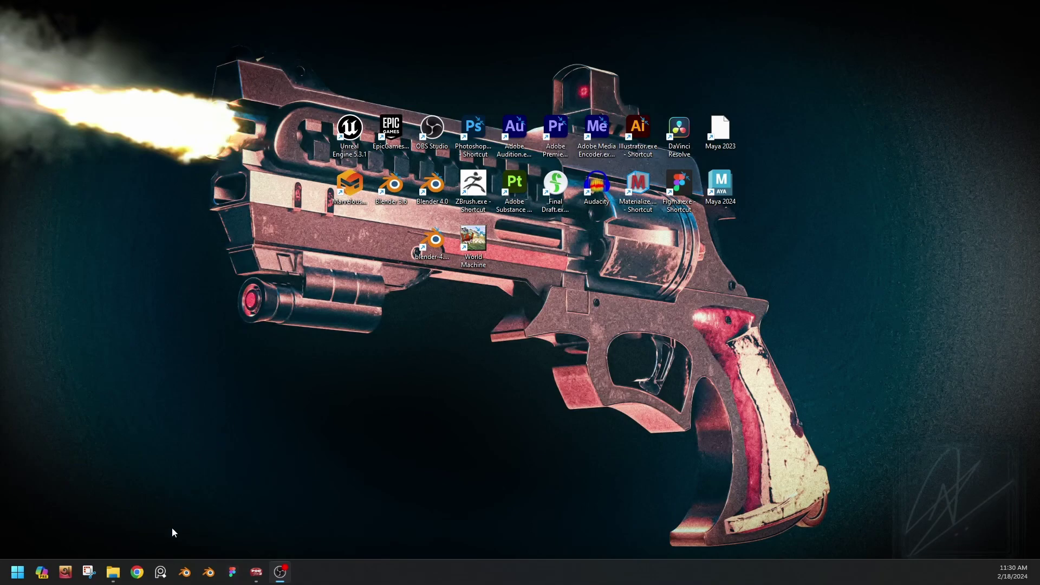
{"action": "left_click", "coordinate": [116, 574]}
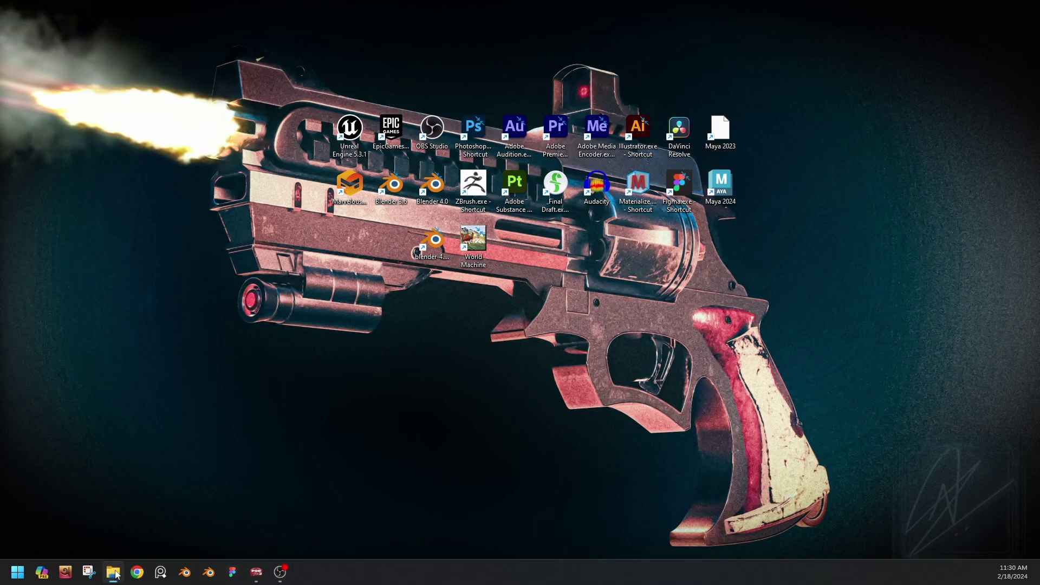
{"action": "left_click_drag", "start_coordinate": [0, 93], "coordinate": [574, 1]}
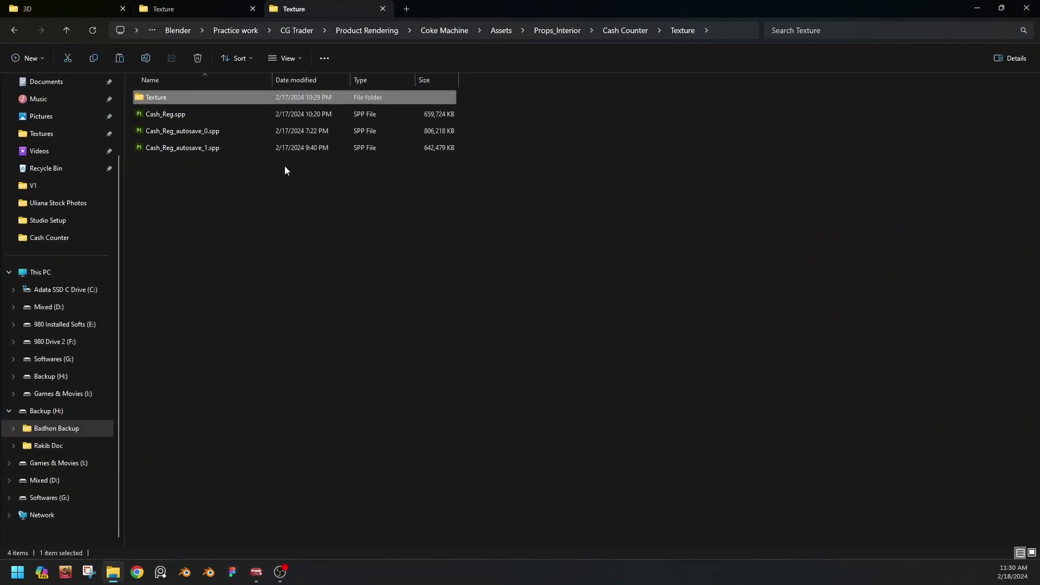
{"action": "left_click", "coordinate": [191, 3]}
{"action": "left_click", "coordinate": [74, 8]}
{"action": "left_click", "coordinate": [214, 7]}
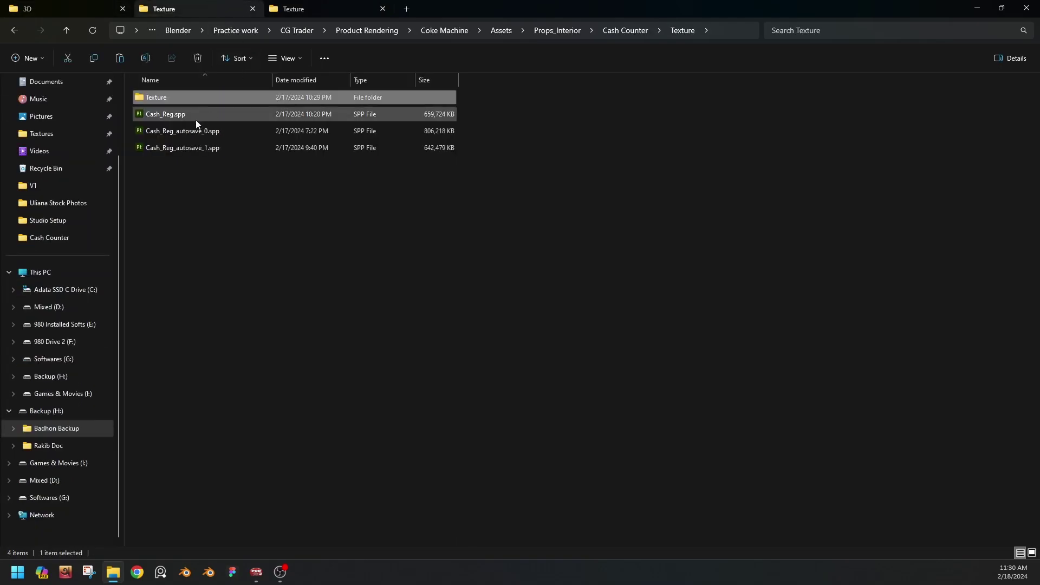
{"action": "left_click", "coordinate": [67, 29]}
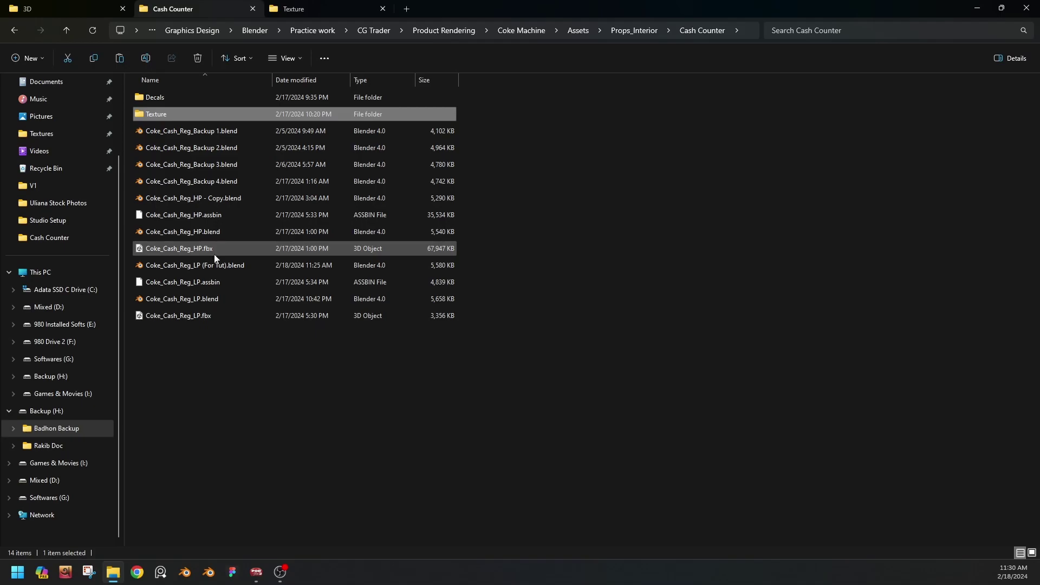
Look over the Coke_Cash_Reg model files in the Cash Counter folder, including the high-poly FBX and ASSBIN files.
{"action": "left_click", "coordinate": [229, 265]}
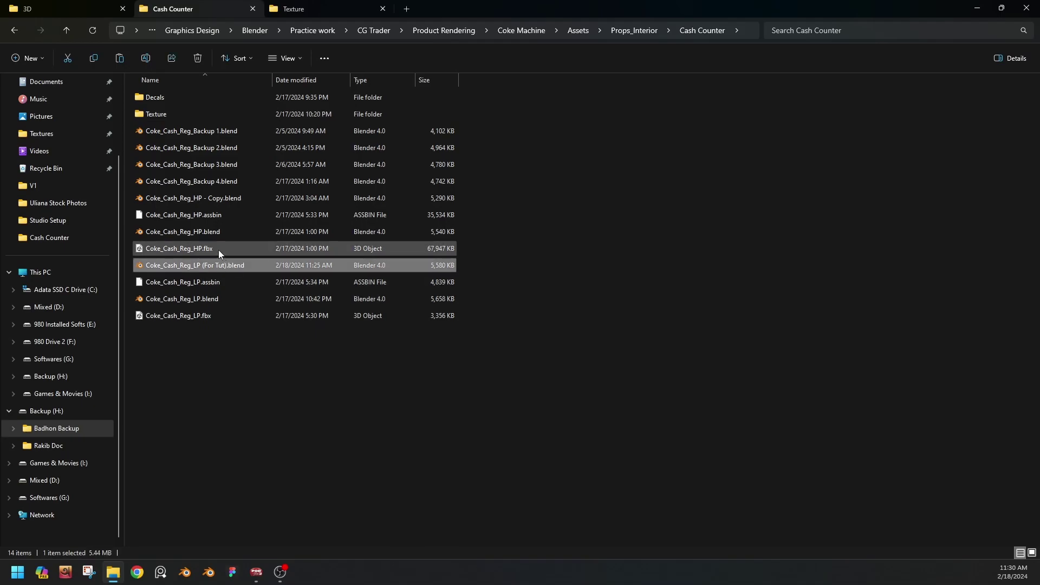
{"action": "left_click", "coordinate": [219, 249]}
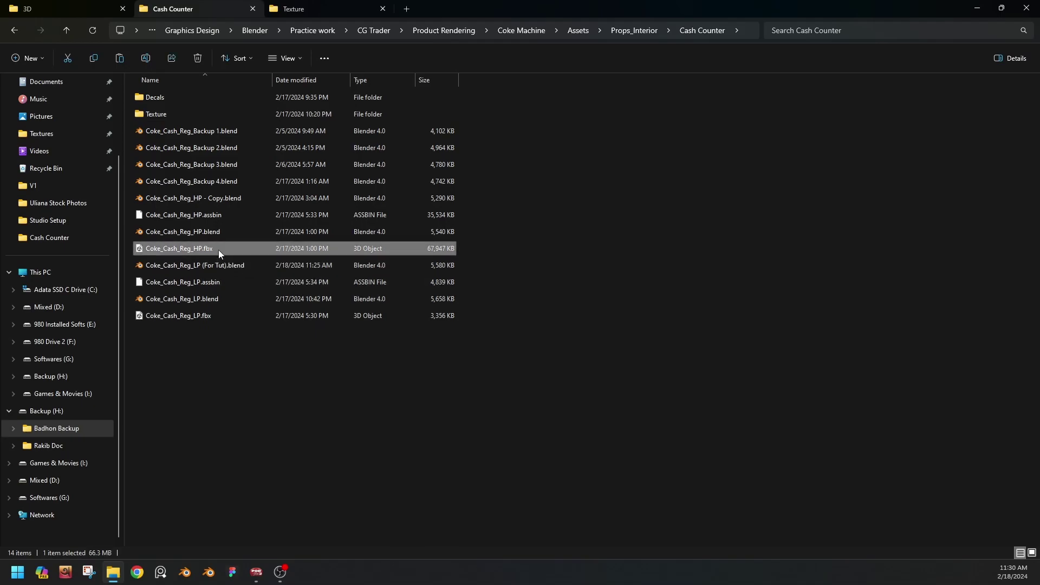
{"action": "left_click", "coordinate": [226, 217]}
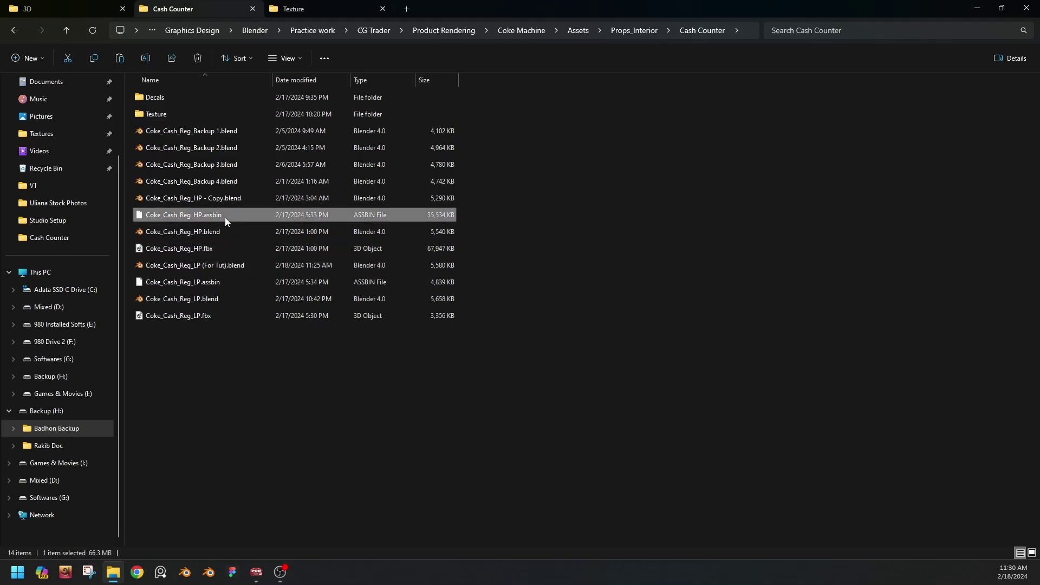
Launch Adobe Substance 3D Painter.
{"action": "left_click", "coordinate": [17, 572]}
{"action": "left_click", "coordinate": [102, 344]}
{"action": "left_click", "coordinate": [102, 327]}
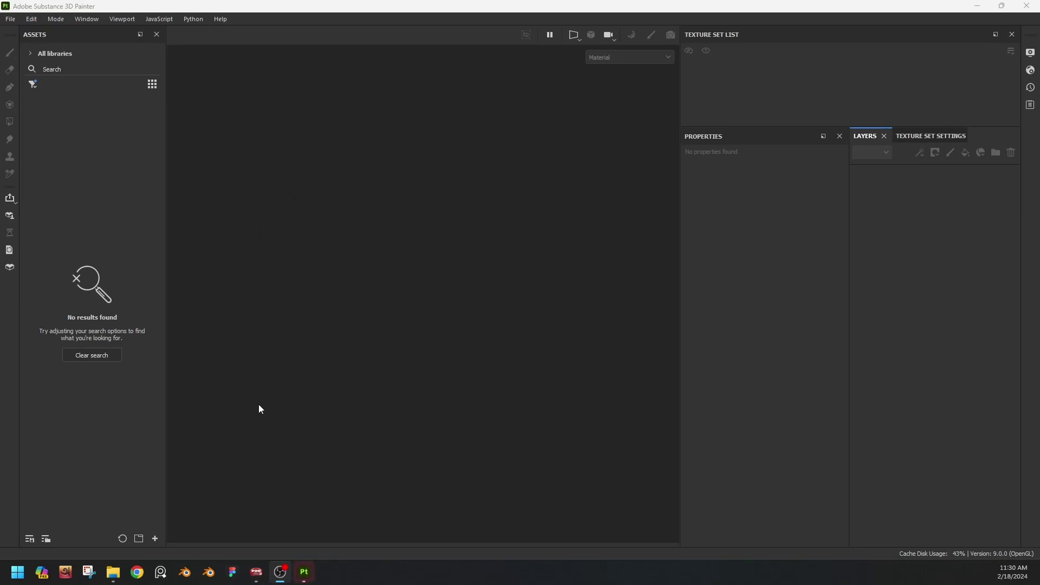
Start a new Substance 3D Painter project from Coke_Cash_Reg_LP.fbx in the Cash Counter folder.
{"action": "left_click", "coordinate": [115, 572]}
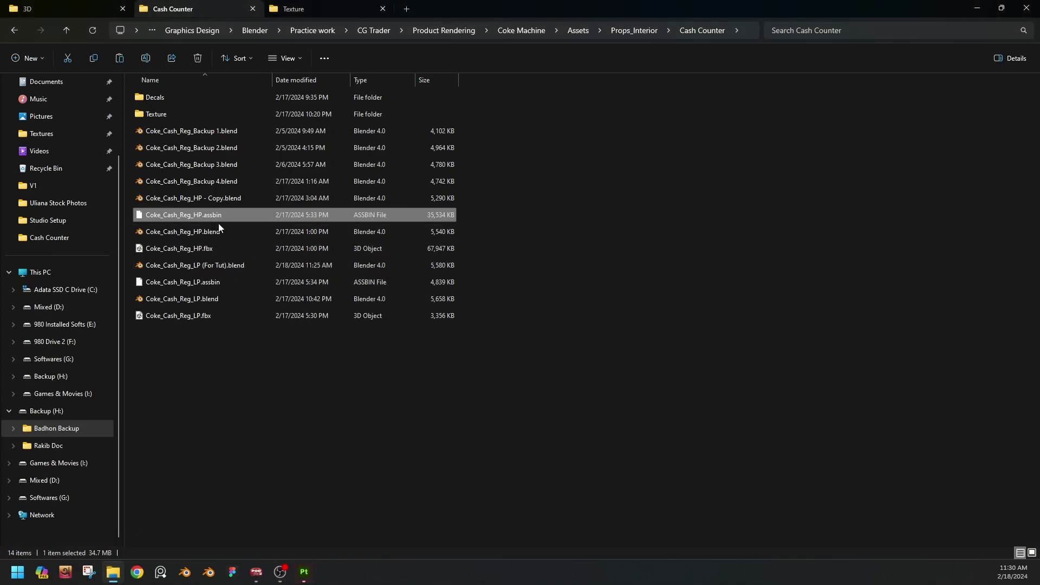
{"action": "left_click", "coordinate": [223, 286]}
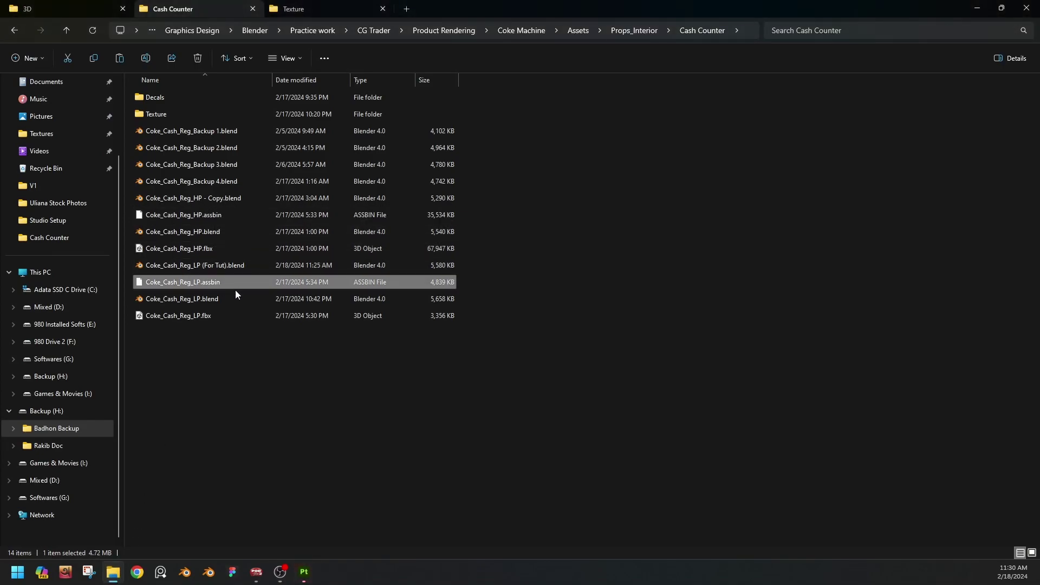
{"action": "mouse_move", "coordinate": [214, 321]}
{"action": "left_mouse_down"}
{"action": "mouse_move", "coordinate": [206, 319]}
{"action": "mouse_move", "coordinate": [266, 336]}
{"action": "mouse_move", "coordinate": [278, 499]}
{"action": "mouse_move", "coordinate": [304, 574]}
{"action": "mouse_move", "coordinate": [379, 307]}
{"action": "left_mouse_up"}
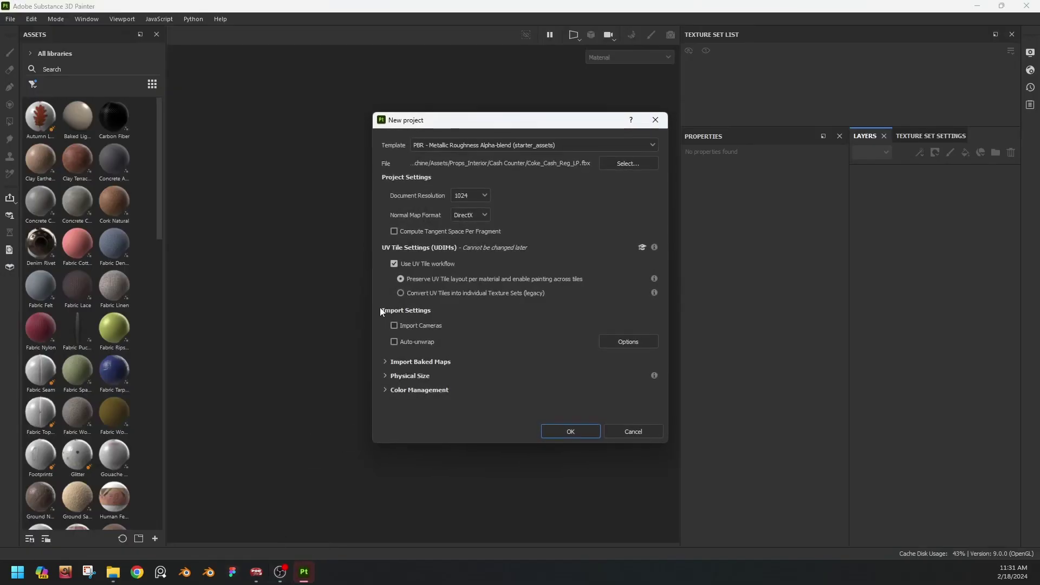
Set the new project's document resolution to 2048 and its normal map format to OpenGL.
{"action": "left_click", "coordinate": [480, 196]}
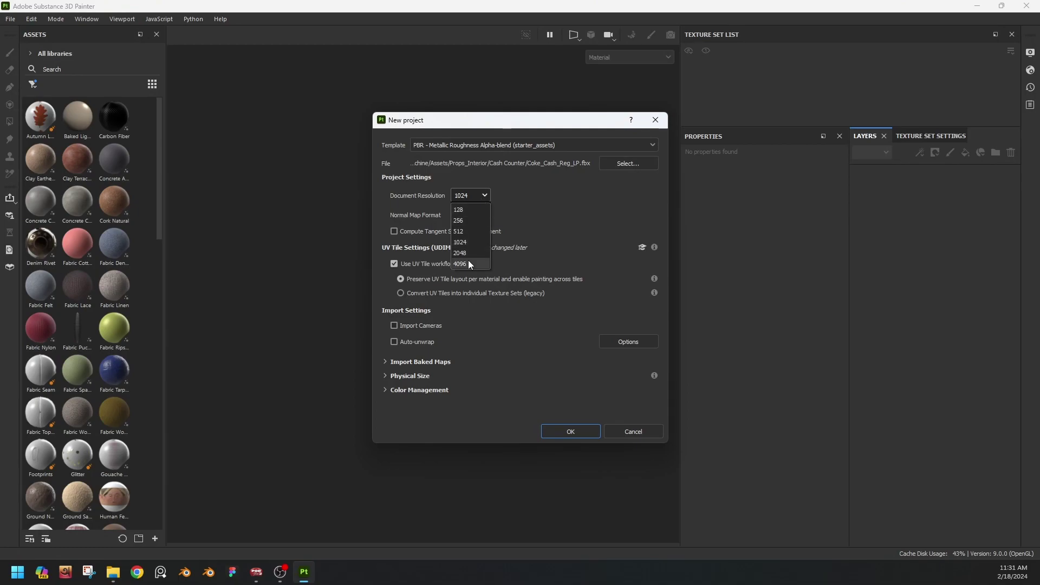
{"action": "left_click", "coordinate": [468, 260]}
{"action": "left_click", "coordinate": [485, 197]}
{"action": "left_click", "coordinate": [466, 253]}
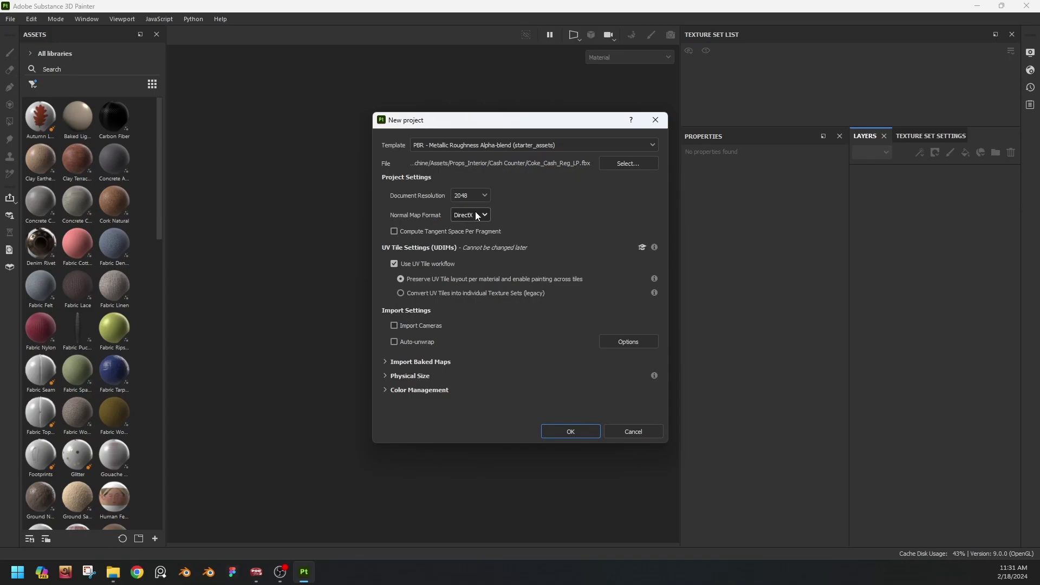
{"action": "left_click", "coordinate": [476, 217]}
{"action": "left_click", "coordinate": [471, 240]}
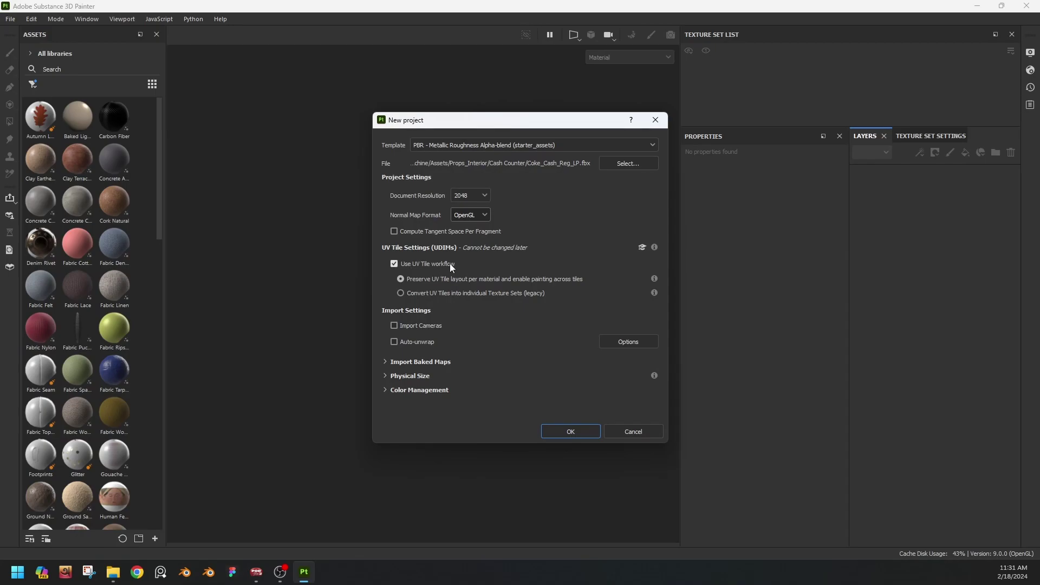
Create the project with the UV Tile workflow enabled, preserving the UV Tile layout per material.
{"action": "left_click", "coordinate": [434, 263]}
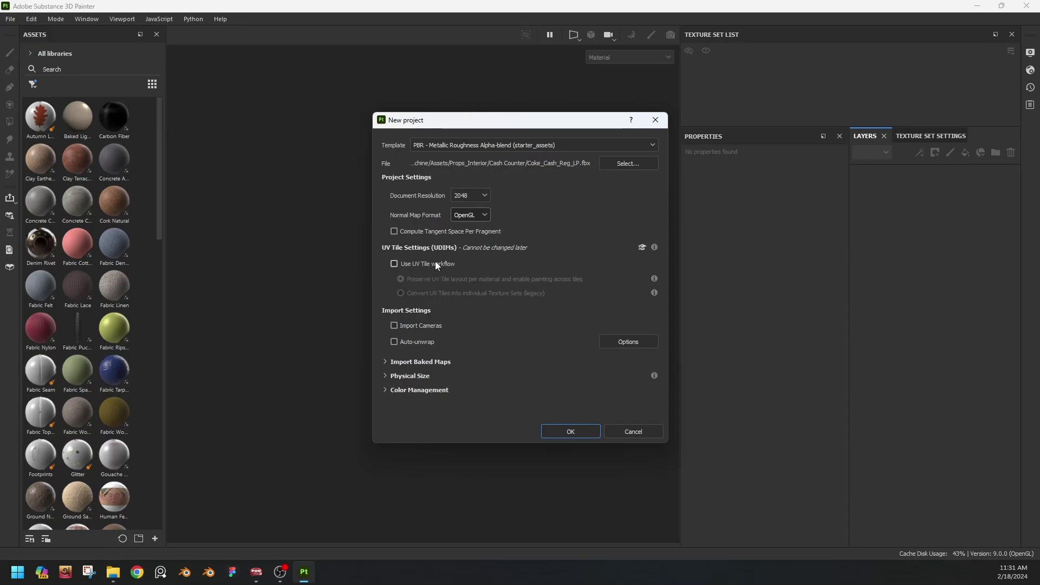
{"action": "left_click", "coordinate": [396, 266]}
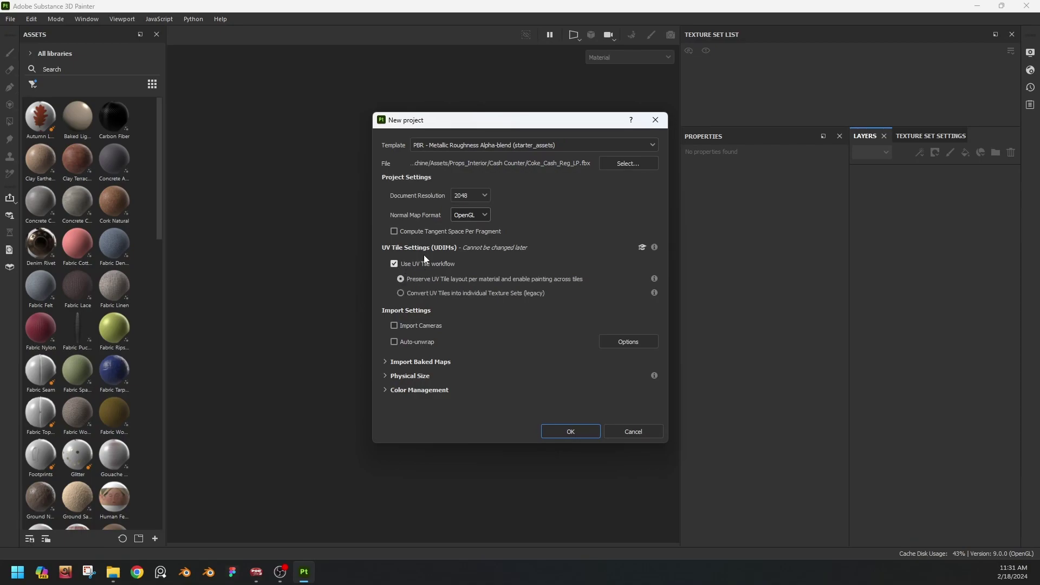
{"action": "left_click", "coordinate": [570, 428]}
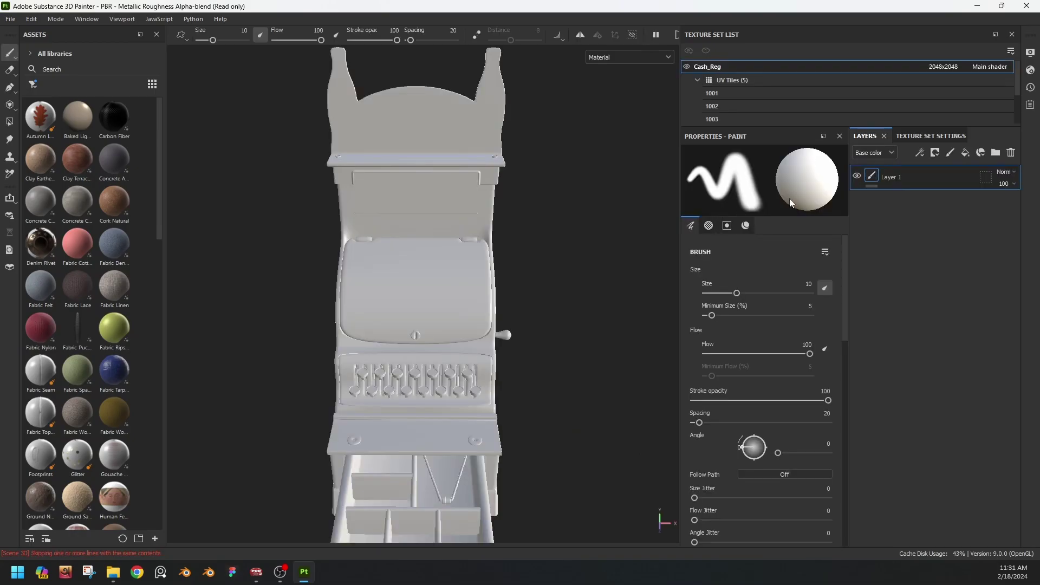
Add an Ambient occlusion channel to the Cash_Reg texture set.
{"action": "left_click", "coordinate": [931, 136]}
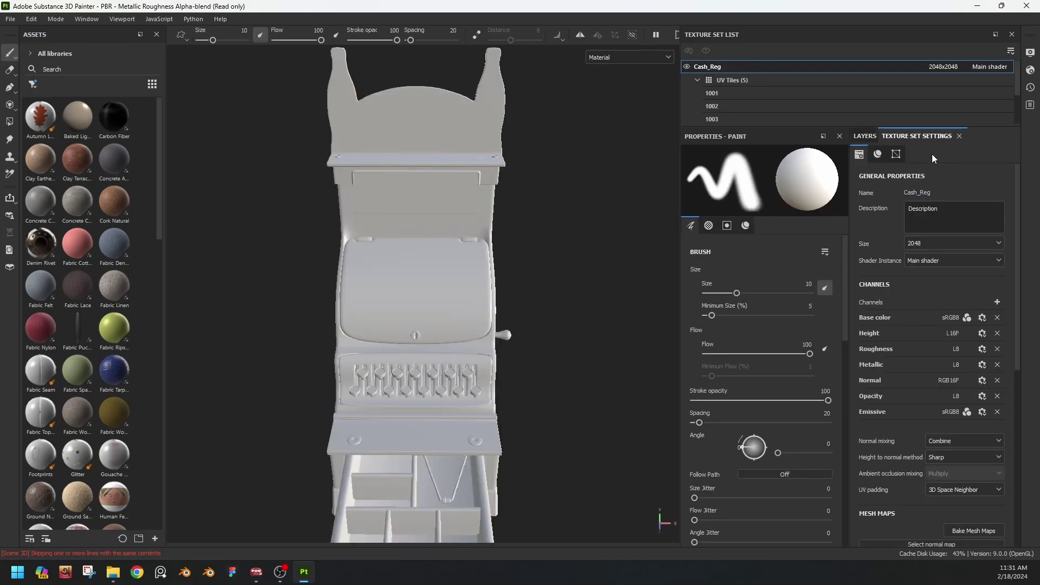
{"action": "scroll", "coordinate": [894, 348], "scroll_direction": "down", "scroll_amount": 3}
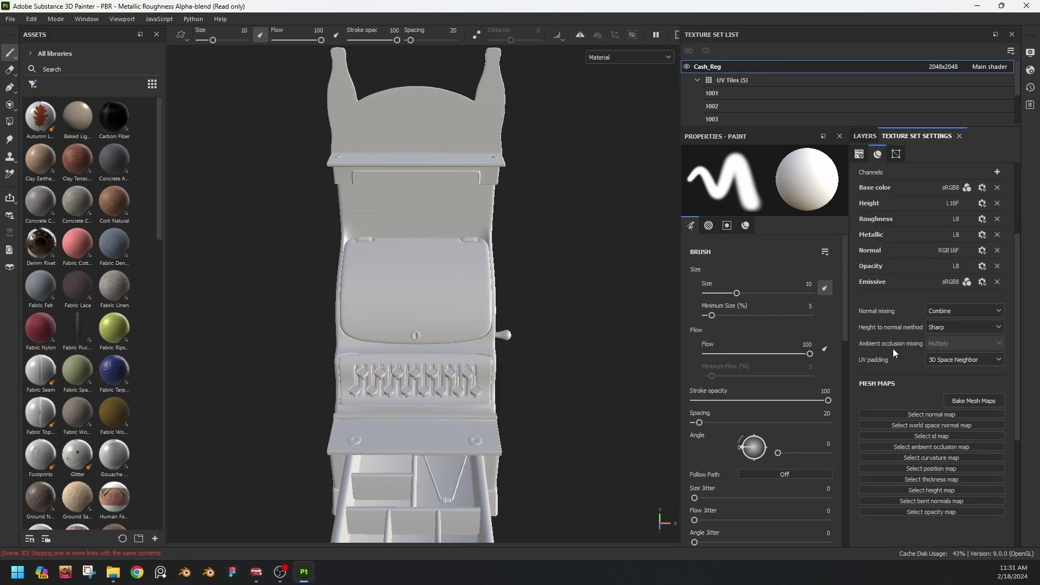
{"action": "scroll", "coordinate": [997, 246], "scroll_direction": "up", "scroll_amount": 2}
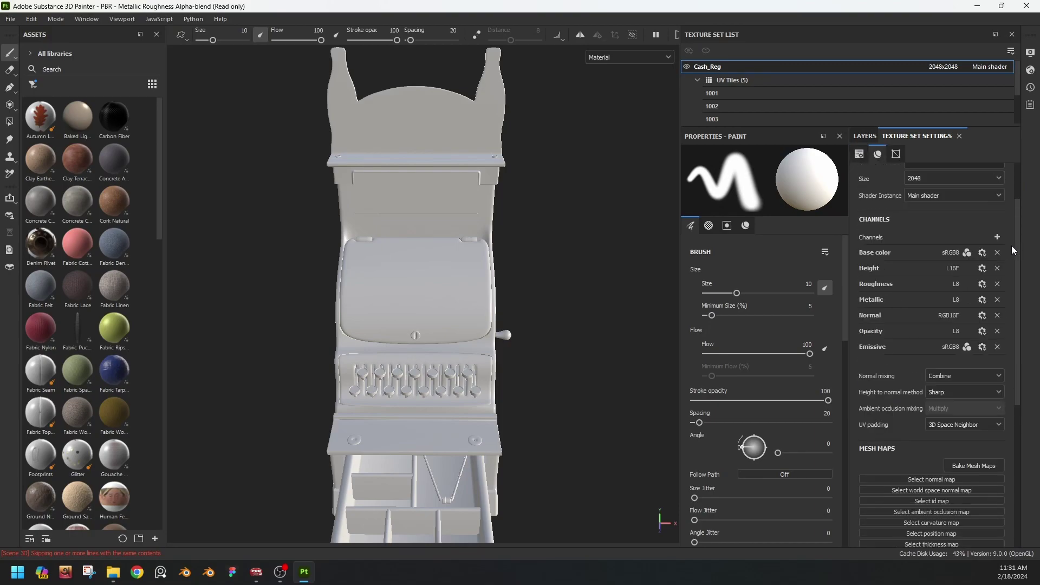
{"action": "left_click", "coordinate": [997, 237]}
{"action": "left_click", "coordinate": [992, 250]}
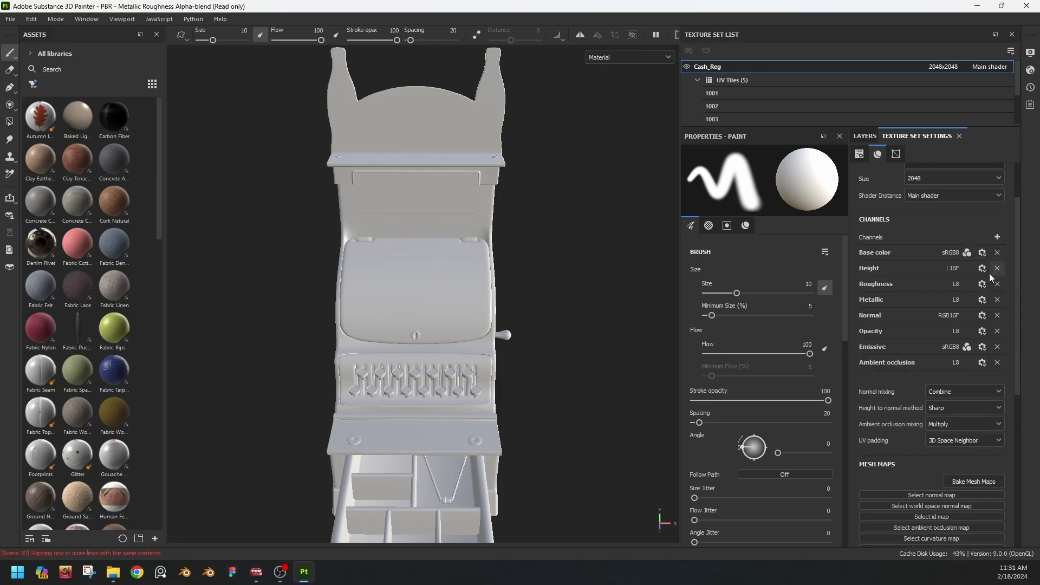
Enter mesh map baking and load Coke_Cash_Reg_HP.fbx as the high definition mesh.
{"action": "scroll", "coordinate": [899, 371], "scroll_direction": "down", "scroll_amount": 2}
{"action": "left_click", "coordinate": [958, 384]}
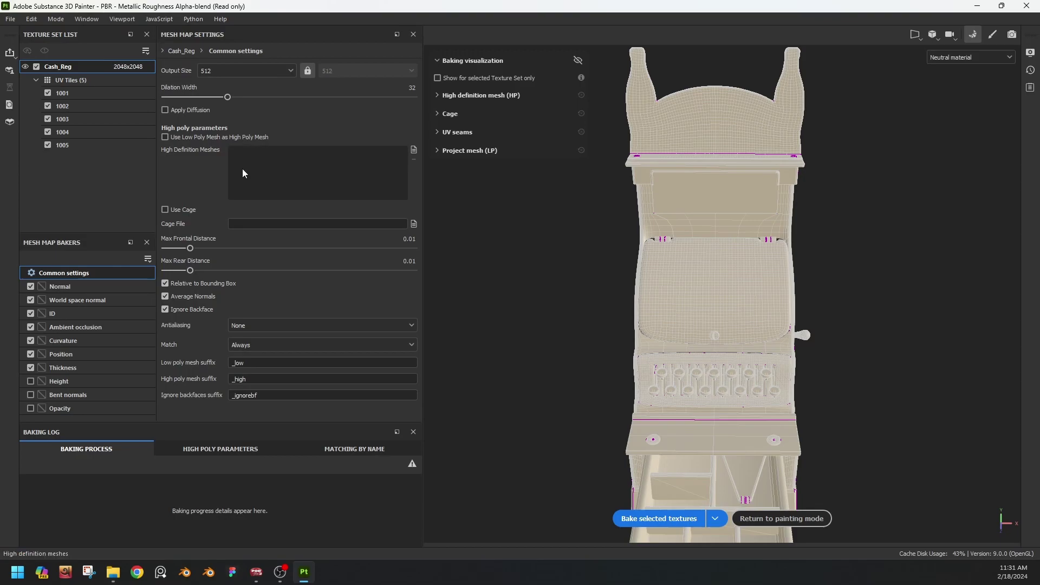
{"action": "left_click", "coordinate": [414, 150]}
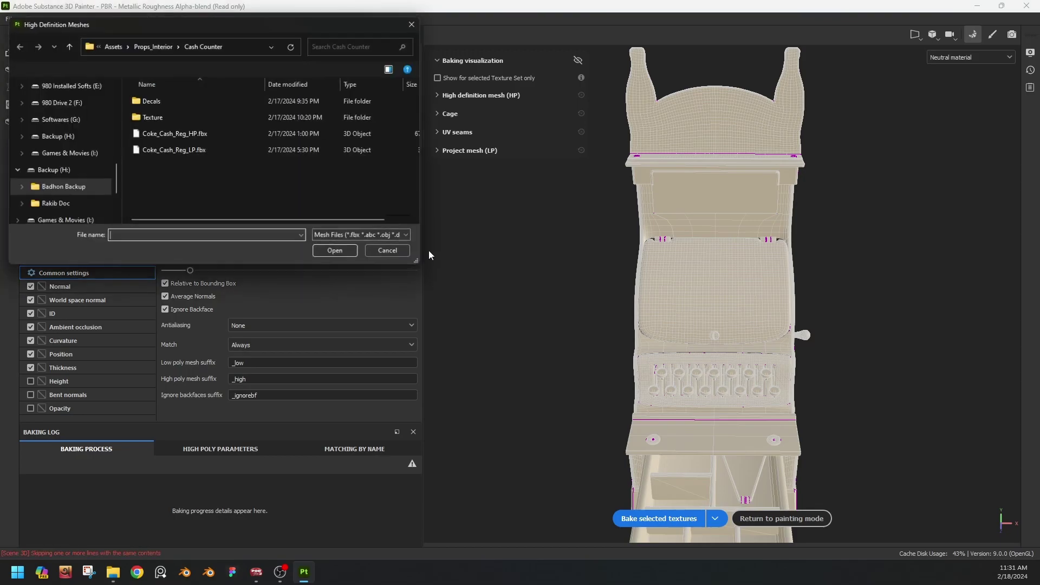
{"action": "left_click", "coordinate": [208, 136]}
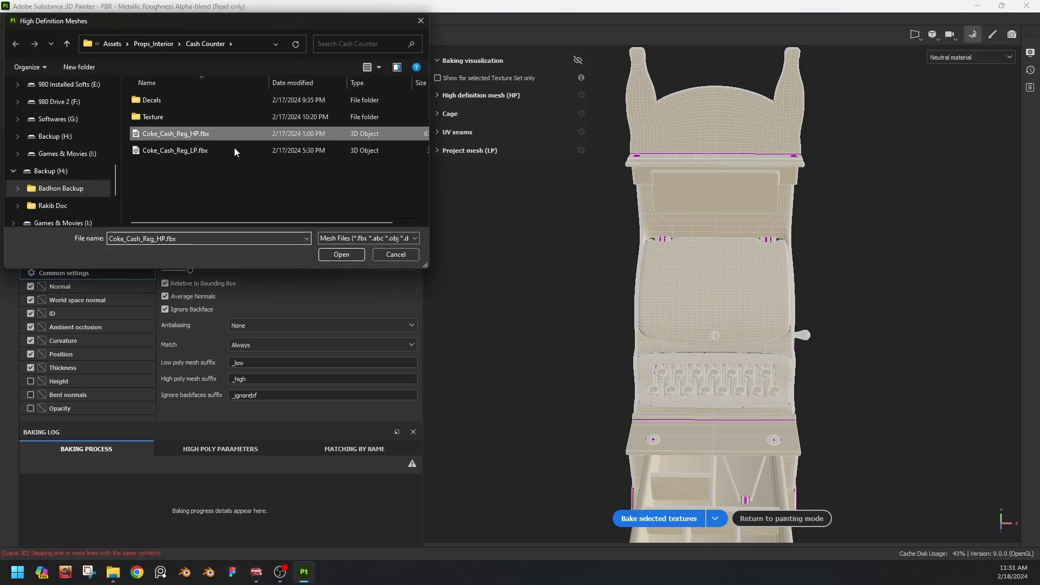
{"action": "left_click", "coordinate": [347, 254]}
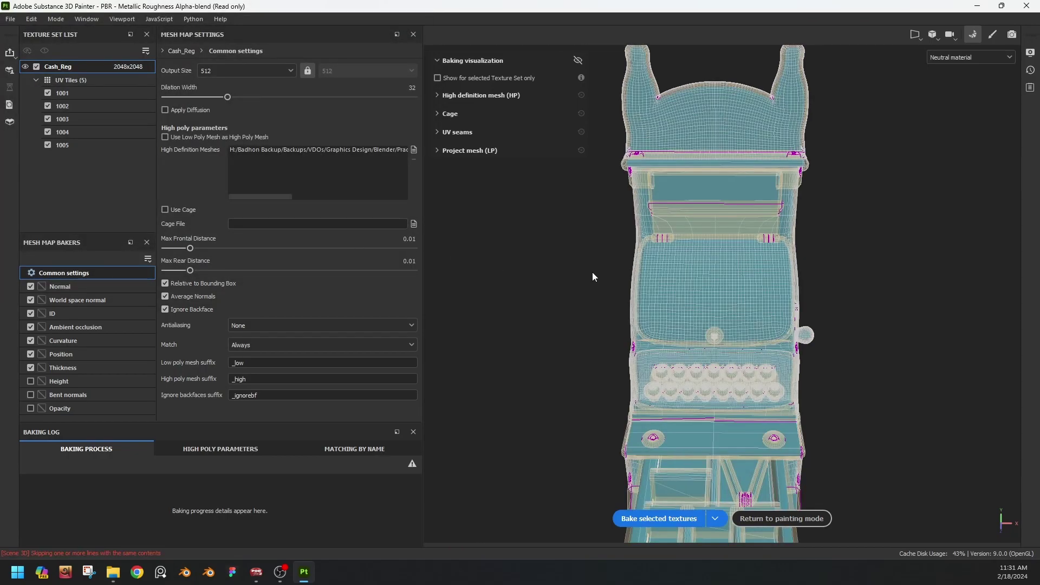
Examine how the high-poly mesh and cage overlay the low-poly cash register from several angles.
{"action": "left_click_drag", "start_coordinate": [694, 257], "coordinate": [621, 251], "text": "alt"}
{"action": "scroll", "coordinate": [726, 281], "scroll_direction": "up", "scroll_amount": 3}
{"action": "scroll", "coordinate": [726, 282], "scroll_direction": "down", "scroll_amount": 3}
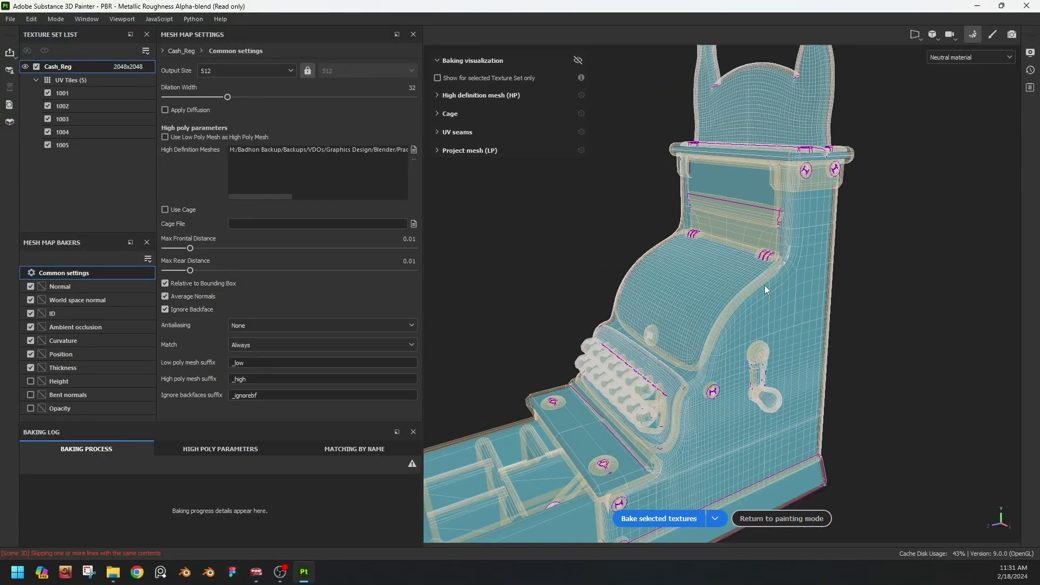
{"action": "middle_click_drag", "start_coordinate": [766, 285], "coordinate": [750, 226], "text": "alt"}
{"action": "left_click_drag", "start_coordinate": [750, 226], "coordinate": [945, 240], "text": "alt"}
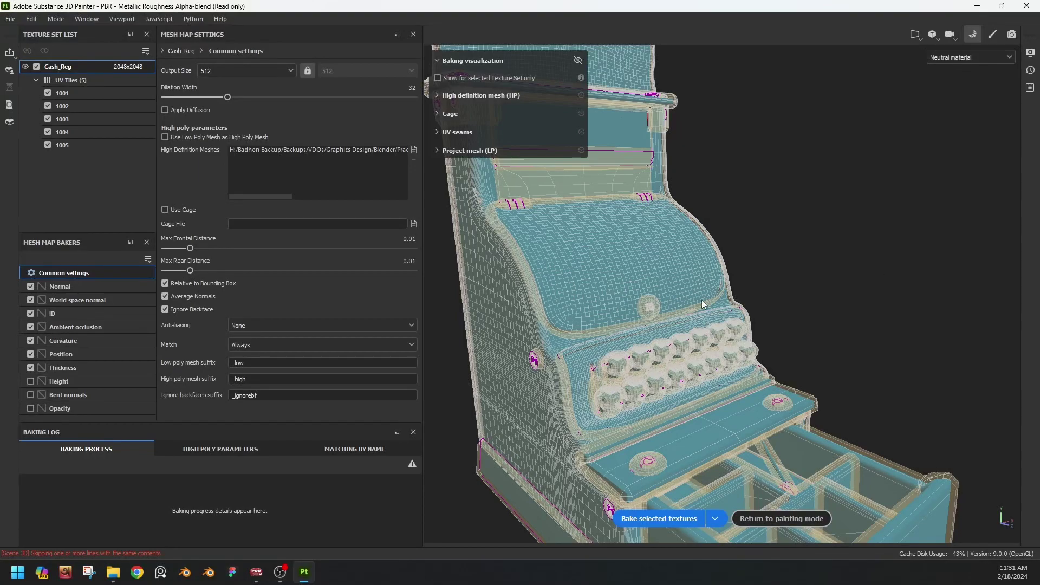
{"action": "scroll", "coordinate": [698, 300], "scroll_direction": "down", "scroll_amount": 3}
{"action": "left_click_drag", "start_coordinate": [686, 333], "coordinate": [654, 320], "text": "alt"}
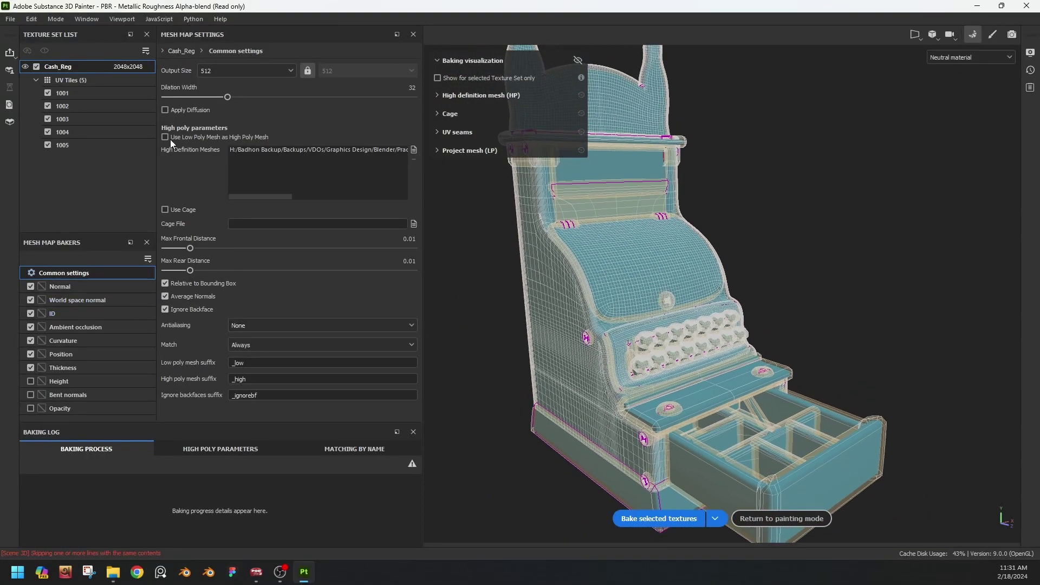
Set the bake output size to 4096 and the ambient occlusion baker's secondary rays to 256.
{"action": "left_click", "coordinate": [251, 74]}
{"action": "left_click", "coordinate": [229, 159]}
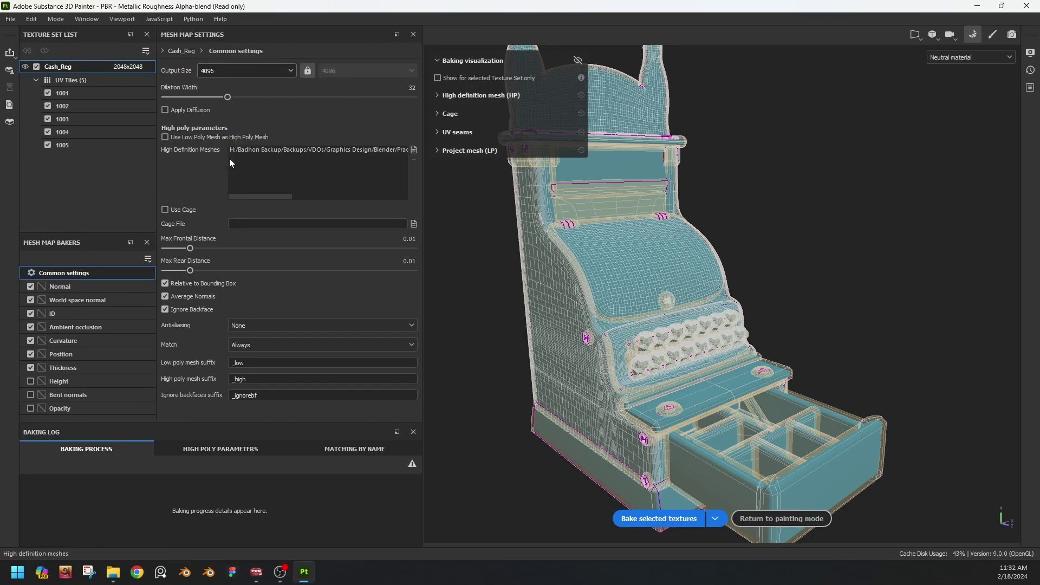
{"action": "left_click", "coordinate": [79, 327]}
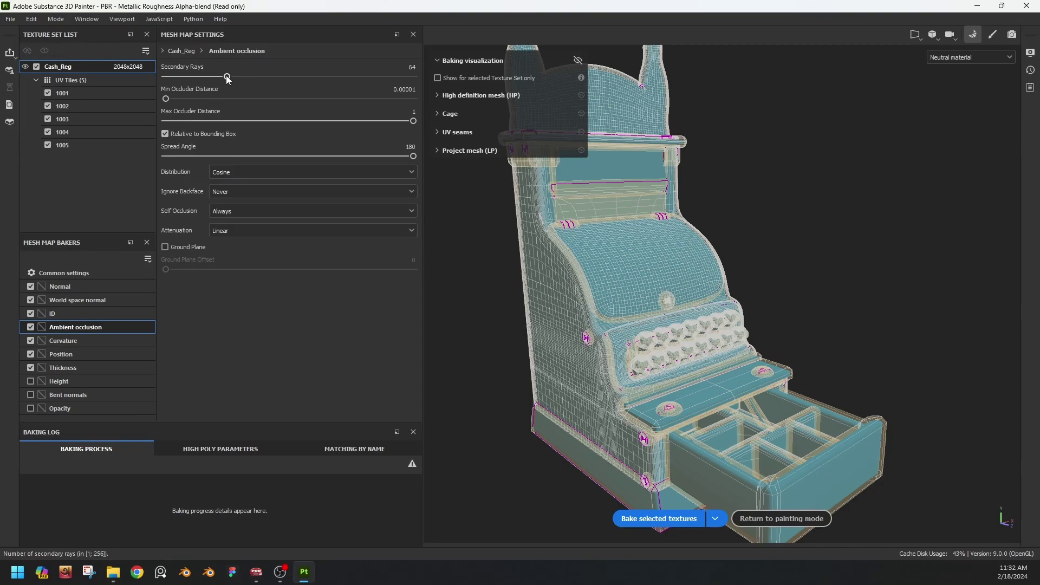
{"action": "left_click_drag", "start_coordinate": [227, 77], "coordinate": [422, 70]}
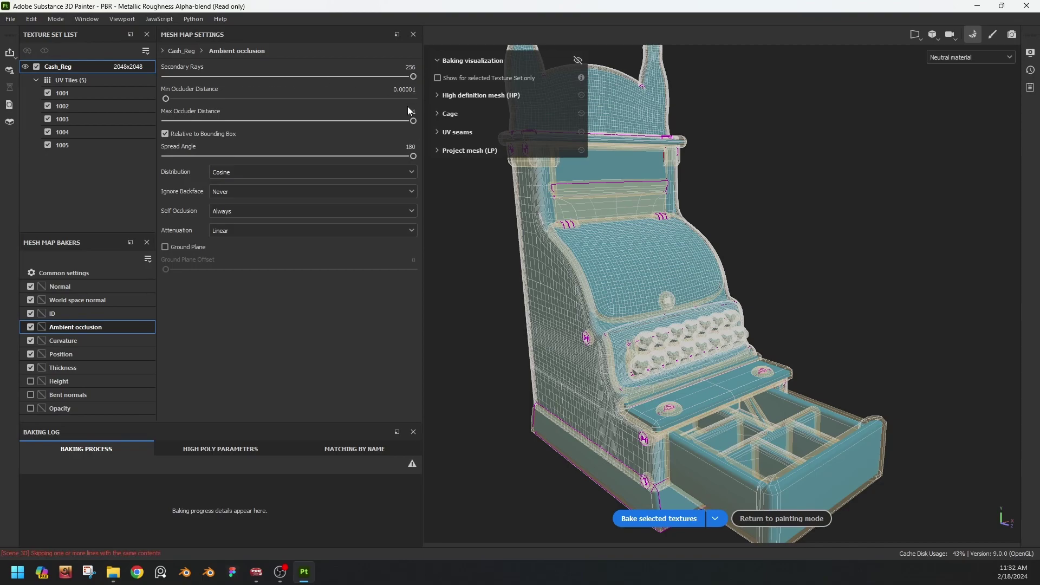
{"action": "scroll", "coordinate": [650, 338], "scroll_direction": "up", "scroll_amount": 6}
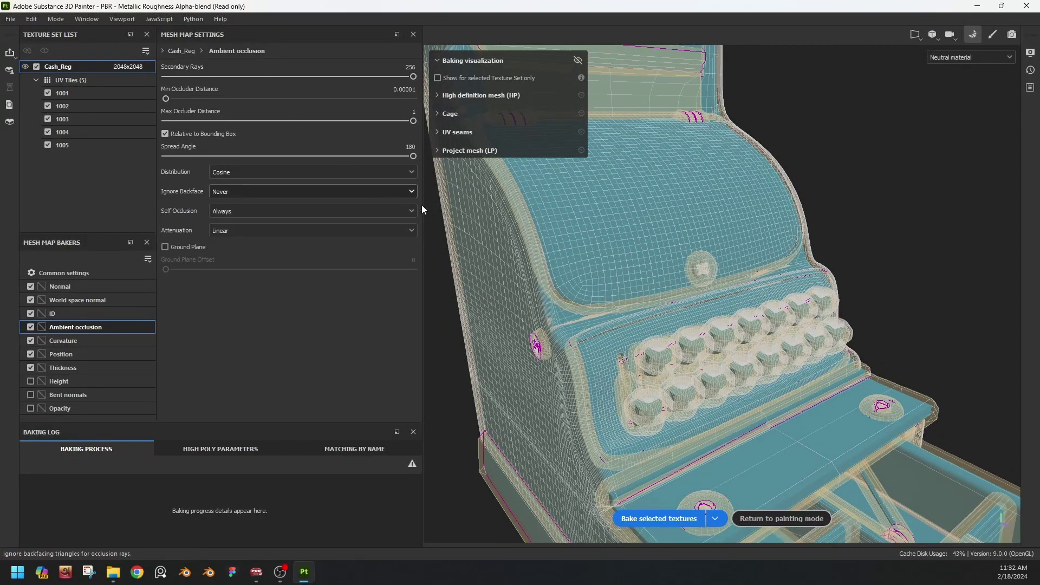
{"action": "middle_click_drag", "start_coordinate": [748, 385], "coordinate": [713, 331], "text": "alt"}
{"action": "left_click_drag", "start_coordinate": [714, 333], "coordinate": [737, 343], "text": "alt"}
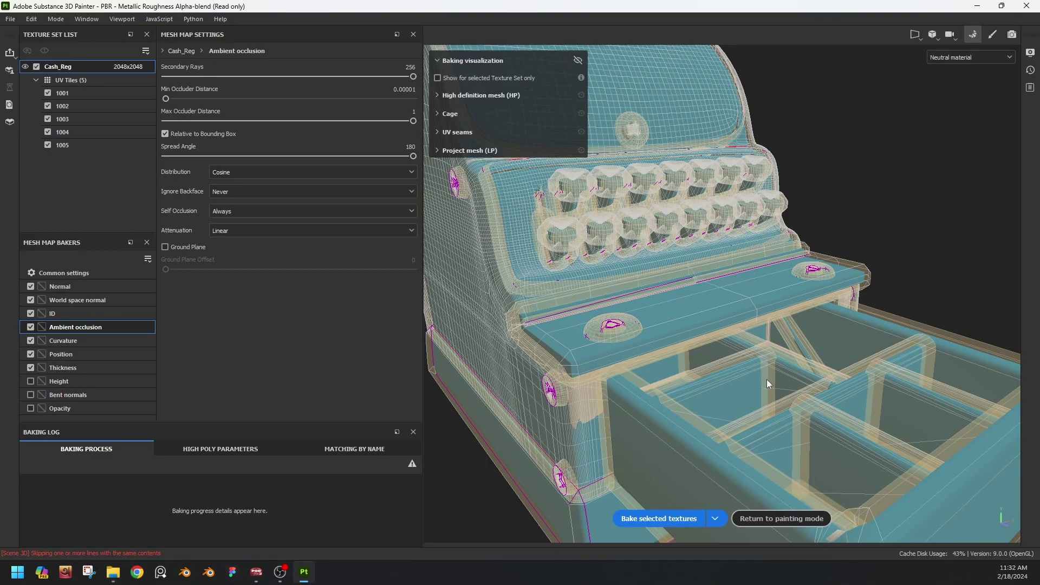
{"action": "mouse_move", "coordinate": [766, 379]}
{"action": "left_mouse_down", "text": "alt"}
{"action": "mouse_move", "coordinate": [706, 283]}
{"action": "mouse_move", "coordinate": [769, 284]}
{"action": "mouse_move", "coordinate": [773, 360]}
{"action": "left_mouse_up", "text": "alt"}
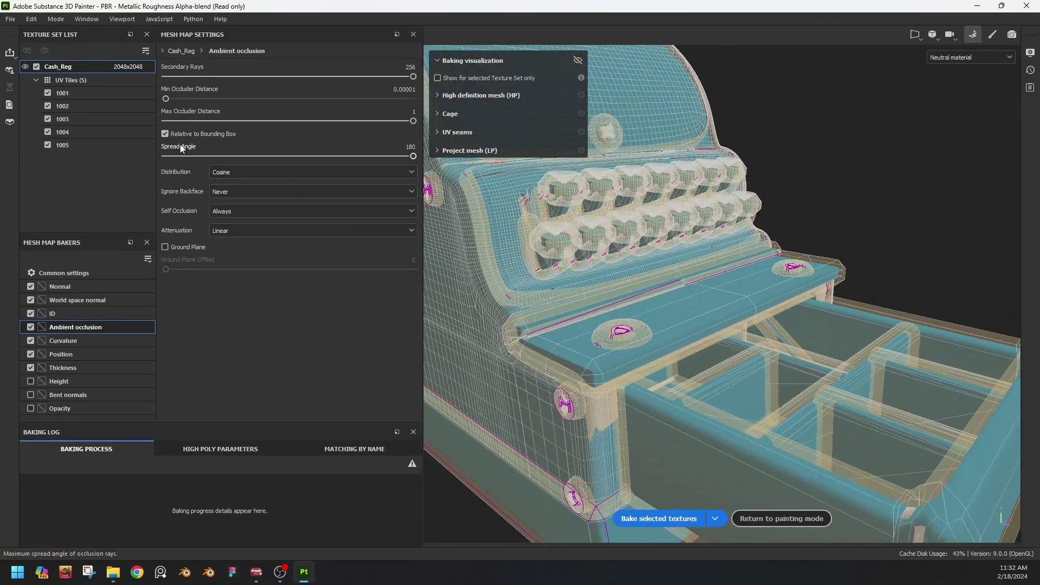
Exclude the Thickness and Position maps from the bake.
{"action": "left_click", "coordinate": [33, 368]}
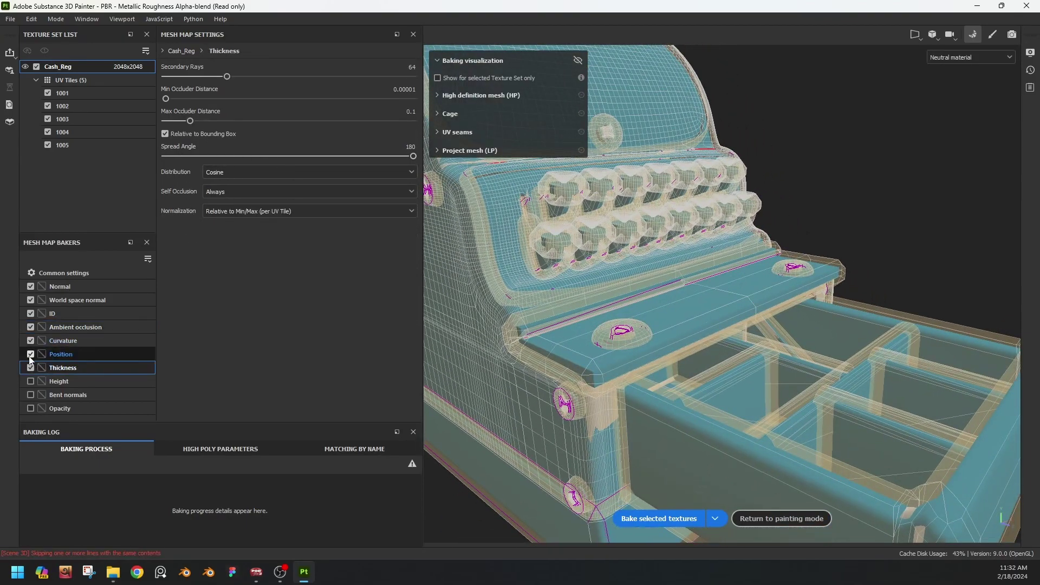
{"action": "left_click", "coordinate": [30, 354]}
{"action": "left_click", "coordinate": [99, 327]}
Set the ID baker's color source to Mesh ID / Polygroup and its color generator to Random.
{"action": "left_click", "coordinate": [100, 313]}
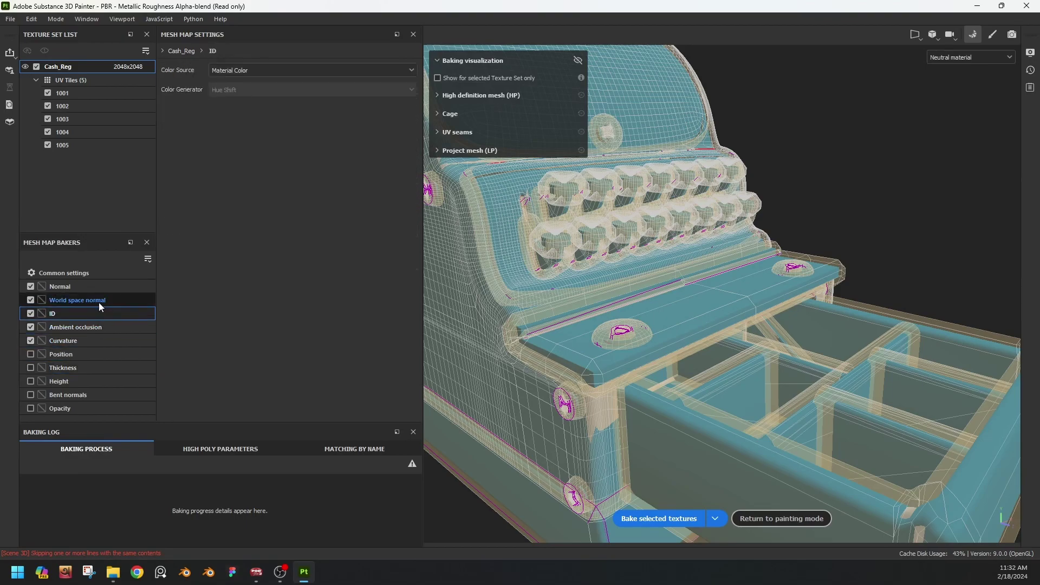
{"action": "left_click", "coordinate": [267, 68]}
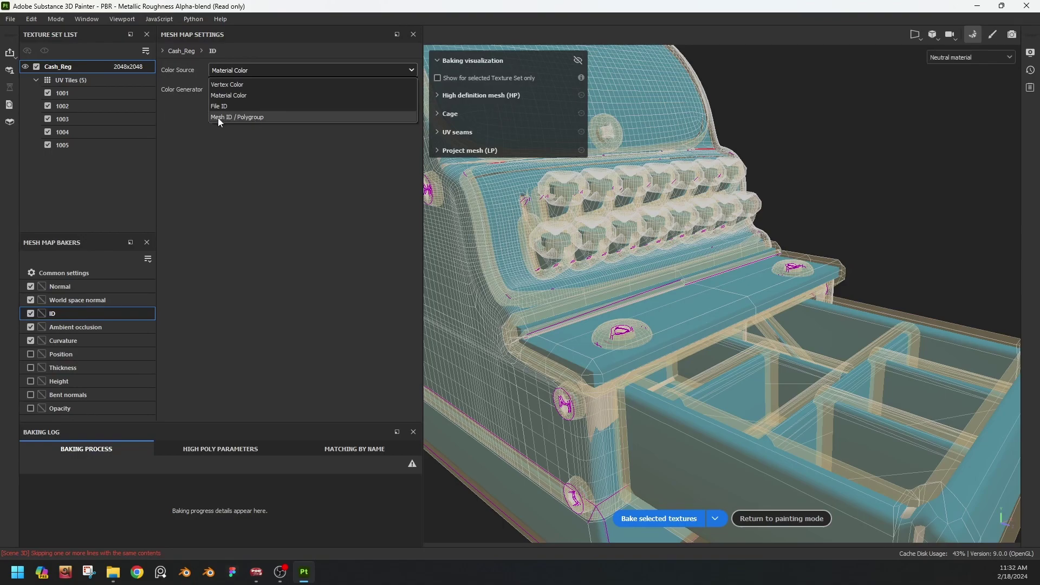
{"action": "left_click", "coordinate": [247, 118]}
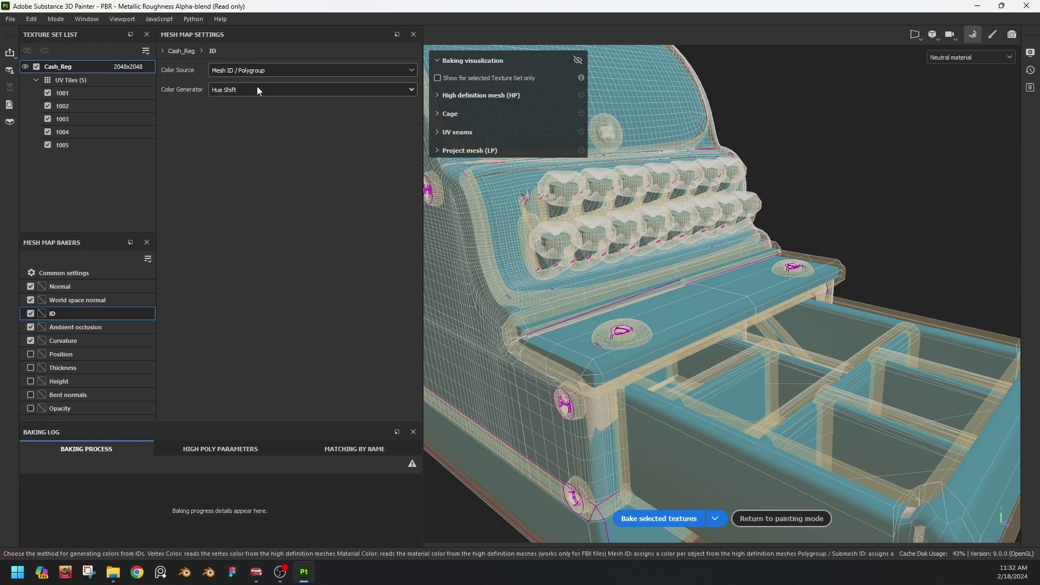
{"action": "left_click", "coordinate": [258, 88]}
{"action": "left_click", "coordinate": [245, 104]}
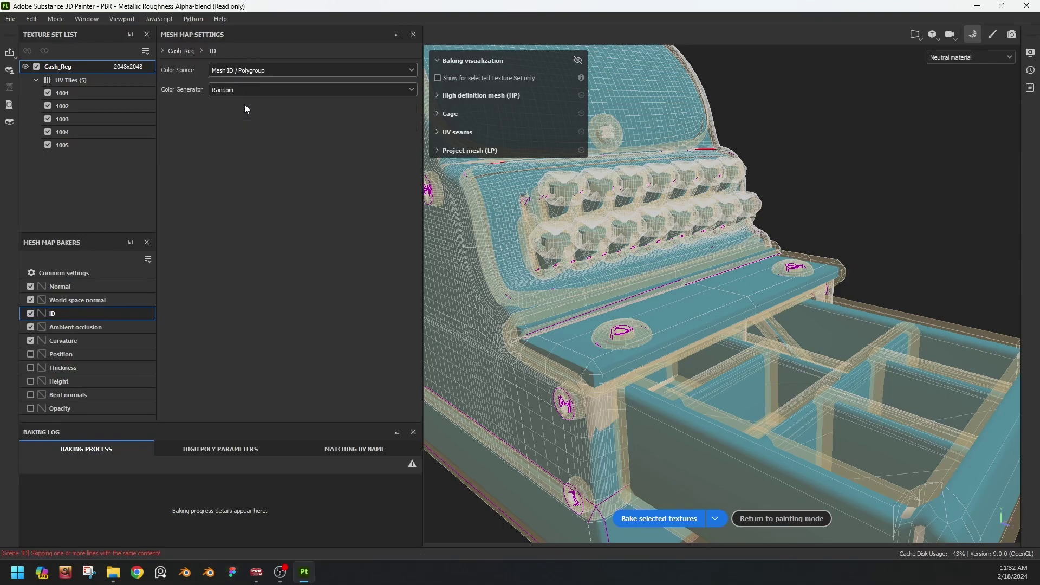
Bake the selected mesh maps for all Cash_Reg UV tiles and return to painting mode.
{"action": "left_click", "coordinate": [681, 518]}
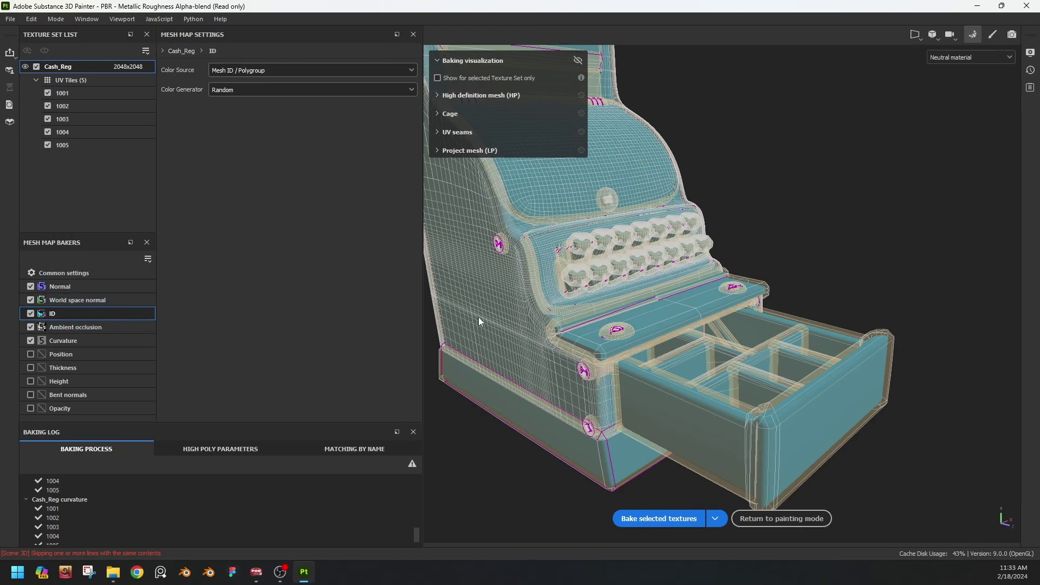
{"action": "left_click", "coordinate": [781, 518]}
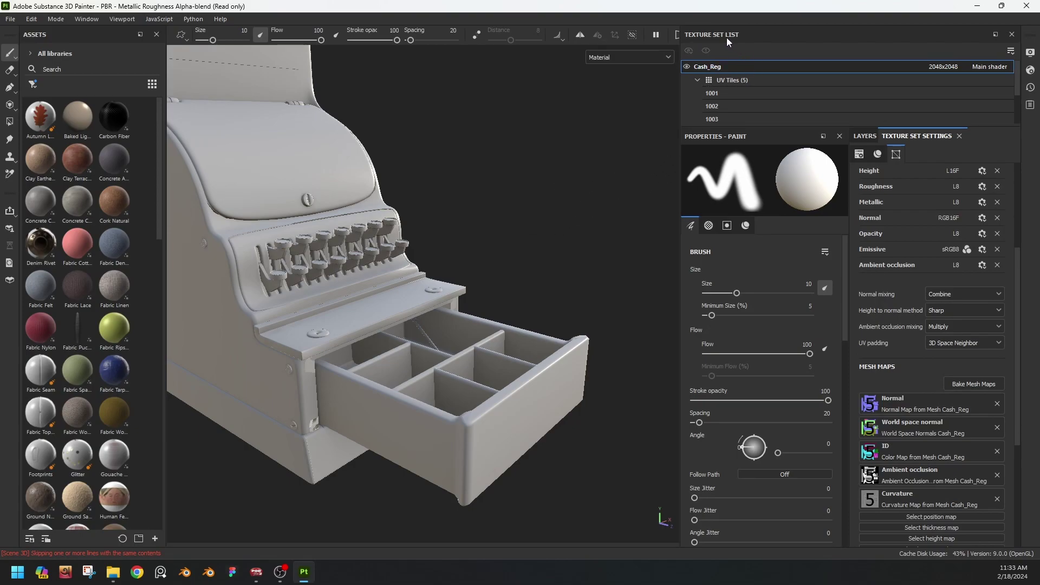
{"action": "scroll", "coordinate": [740, 99], "scroll_direction": "down", "scroll_amount": 2}
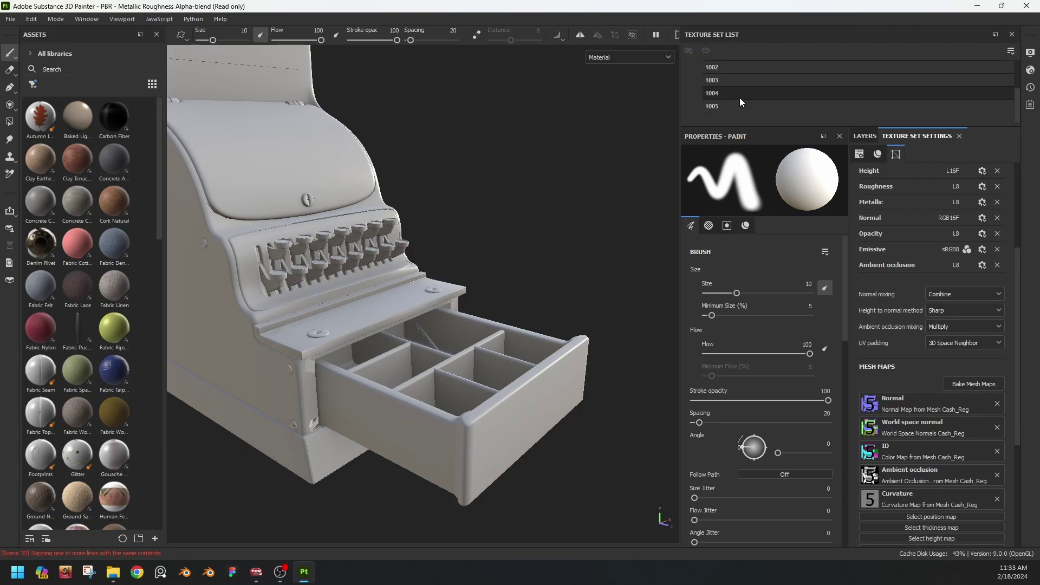
{"action": "scroll", "coordinate": [739, 98], "scroll_direction": "up", "scroll_amount": 2}
{"action": "scroll", "coordinate": [740, 99], "scroll_direction": "down", "scroll_amount": 2}
{"action": "scroll", "coordinate": [727, 97], "scroll_direction": "up", "scroll_amount": 2}
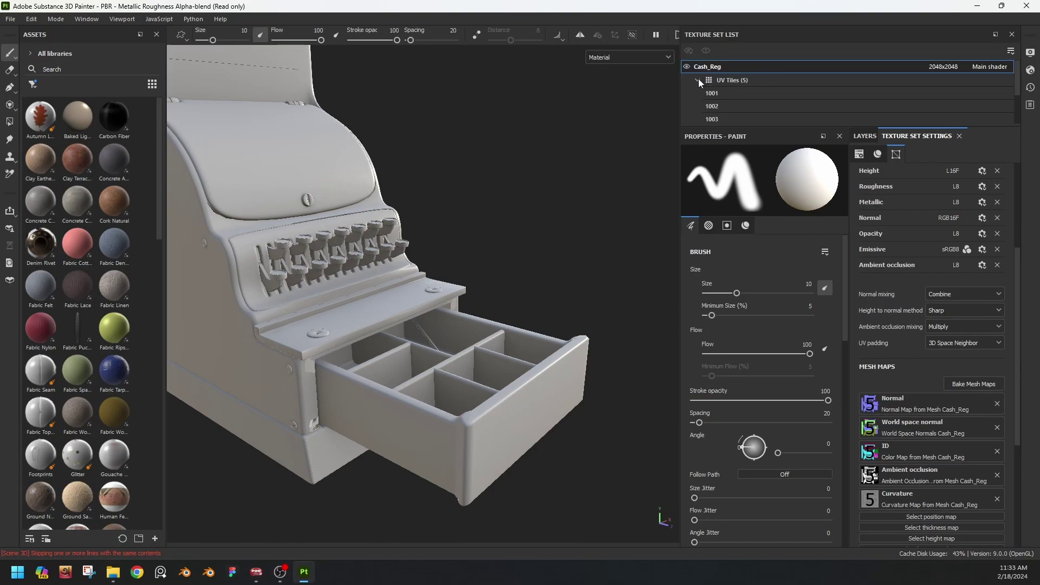
Collapse the Cash_Reg UV tile list and delete the default Layer 1 from the layer stack.
{"action": "left_click", "coordinate": [698, 80]}
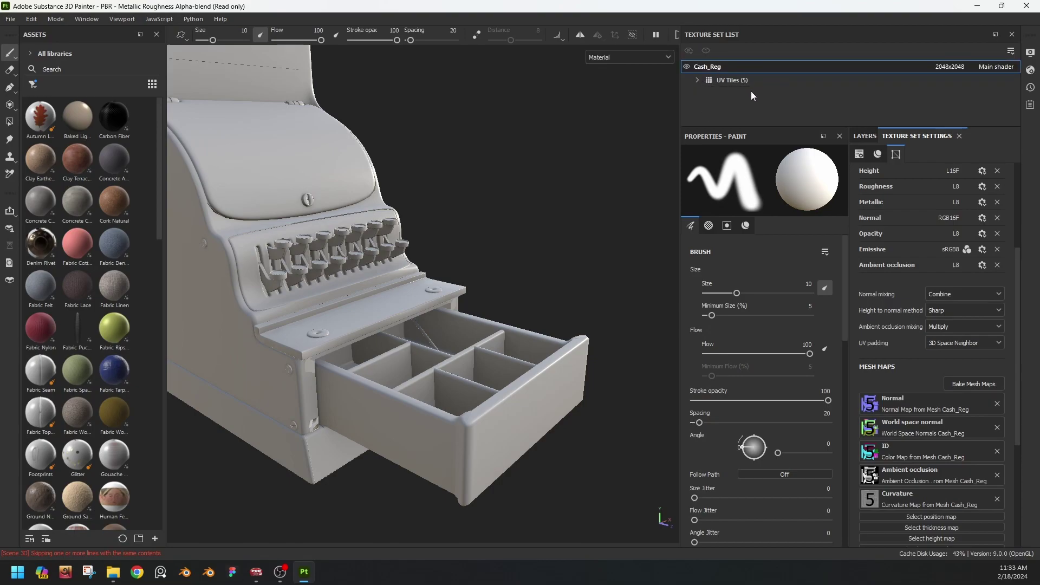
{"action": "left_click", "coordinate": [864, 136]}
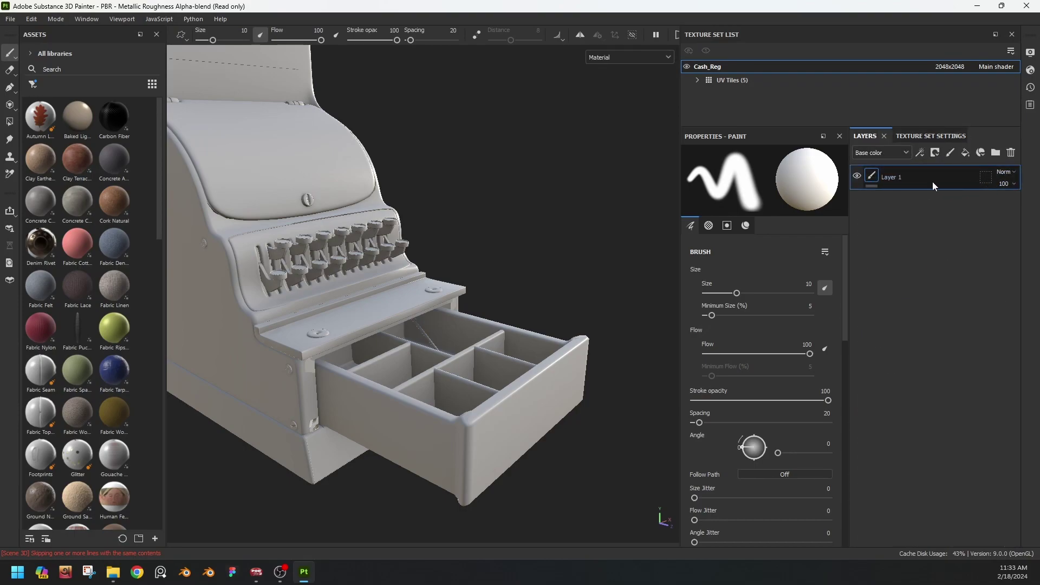
{"action": "key", "text": "Delete"}
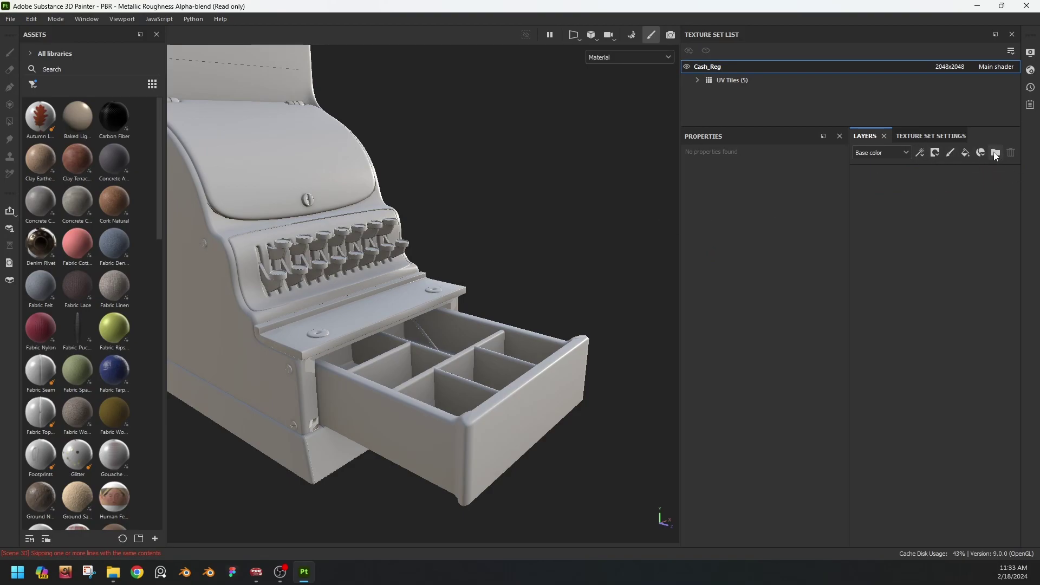
Create a layer folder, rename it Main Body, and open its geometry mask for editing.
{"action": "left_click", "coordinate": [996, 152]}
{"action": "left_click_drag", "start_coordinate": [362, 290], "coordinate": [440, 306], "text": "alt"}
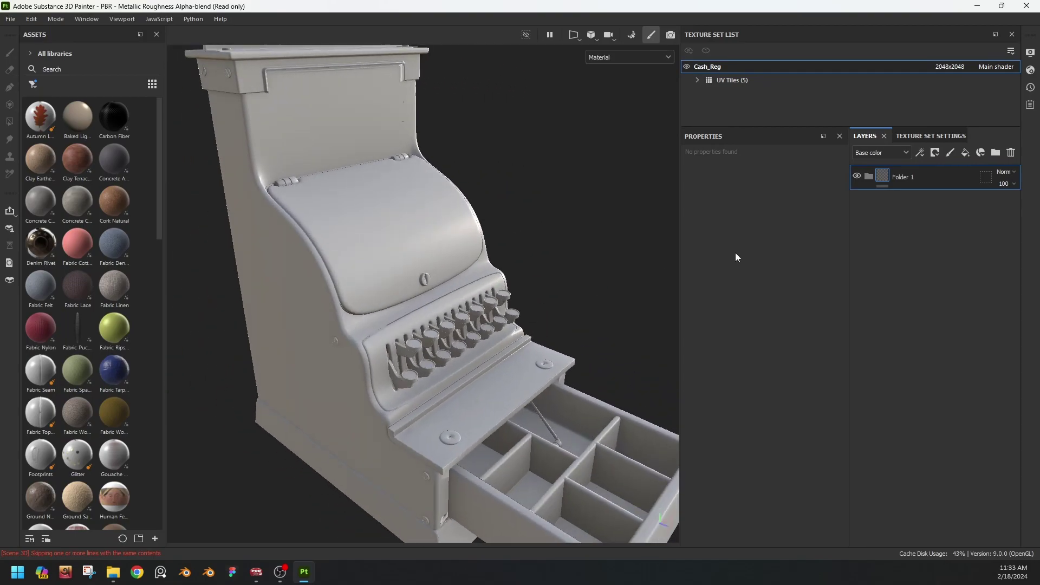
{"action": "double_click", "coordinate": [902, 179]}
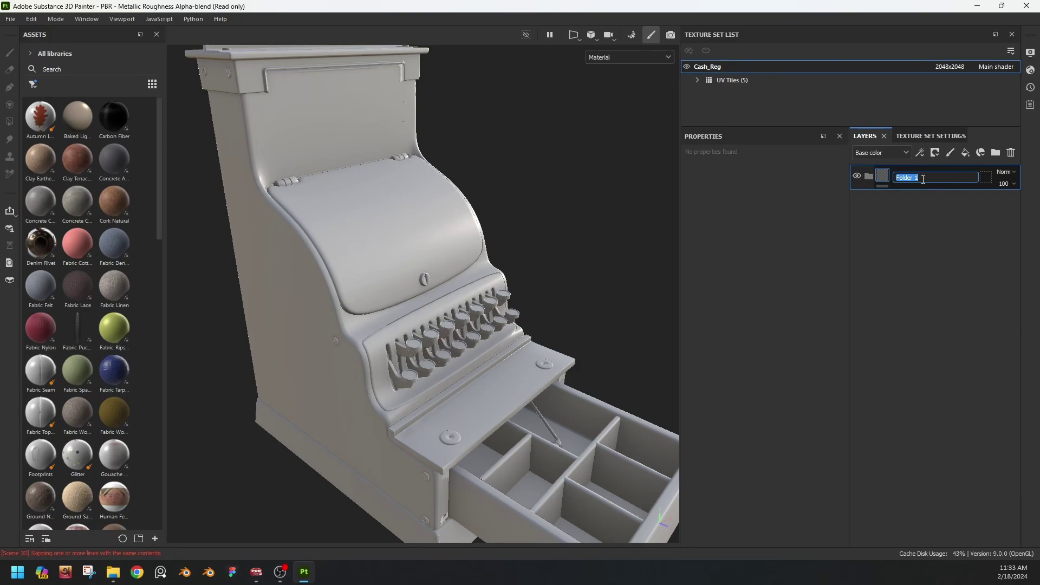
{"action": "type", "text": "Main Body"}
{"action": "key", "text": "Return"}
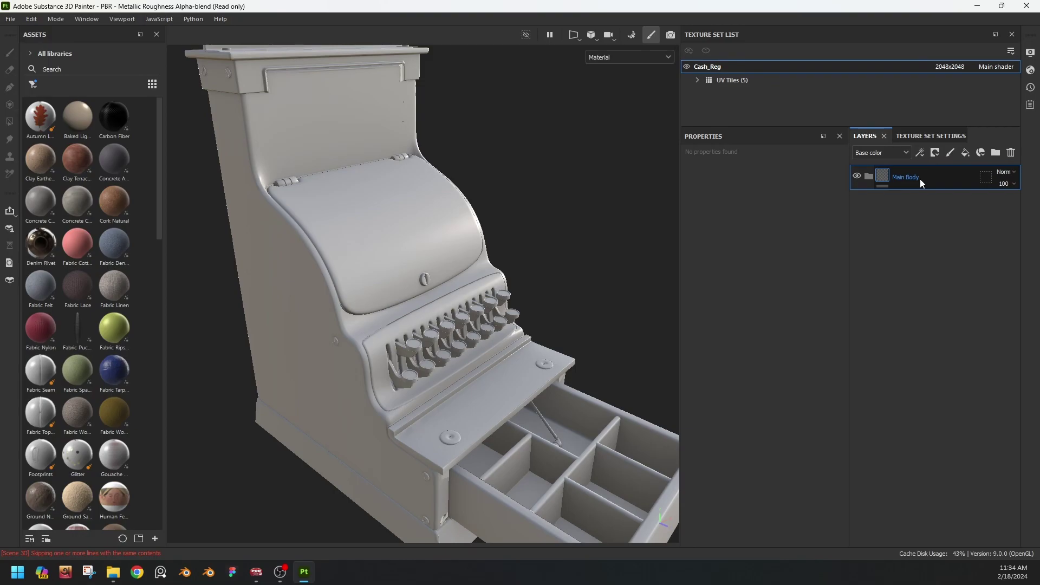
{"action": "left_click", "coordinate": [988, 177]}
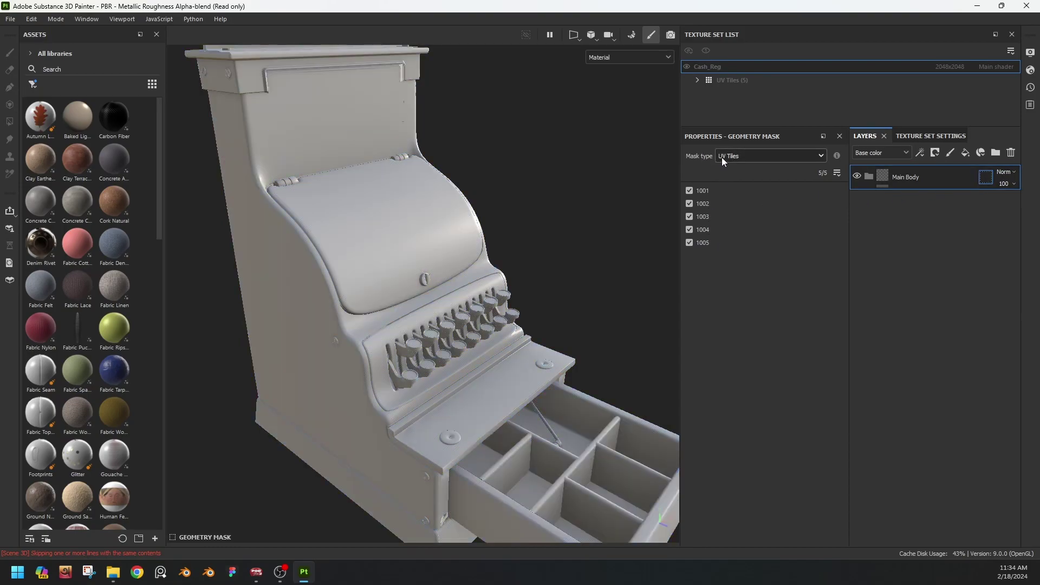
Try masking the Main Body folder by UV Tiles by excluding tile 1003, and include the tile again.
{"action": "left_click", "coordinate": [751, 155]}
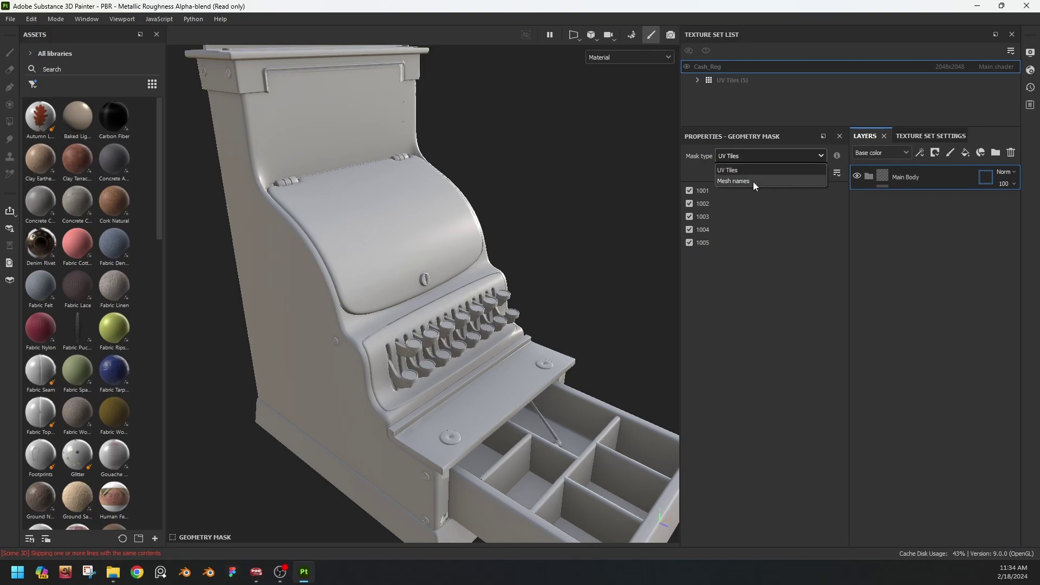
{"action": "left_click", "coordinate": [753, 181]}
{"action": "left_click", "coordinate": [758, 155]}
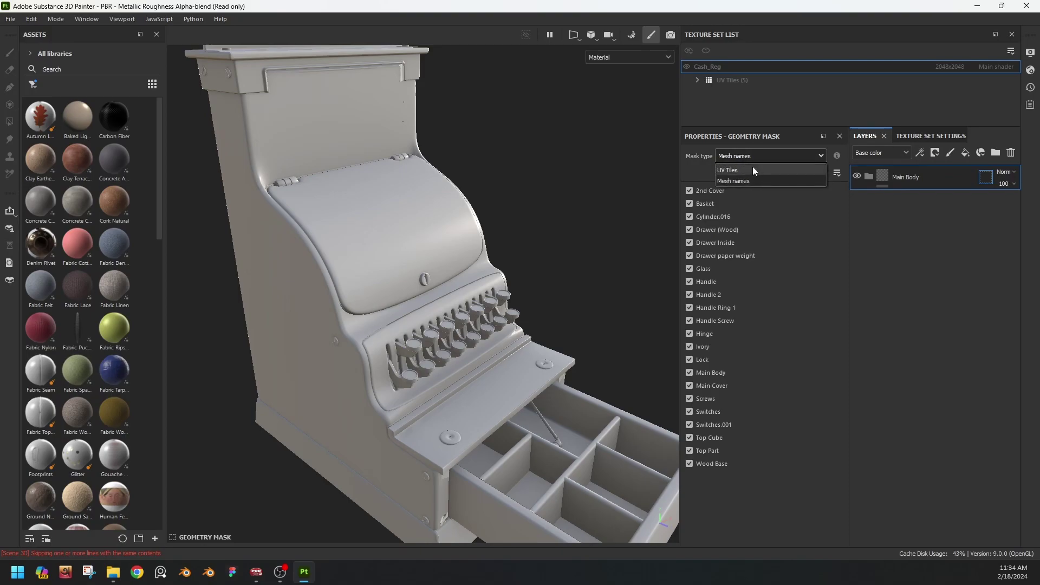
{"action": "left_click", "coordinate": [753, 171]}
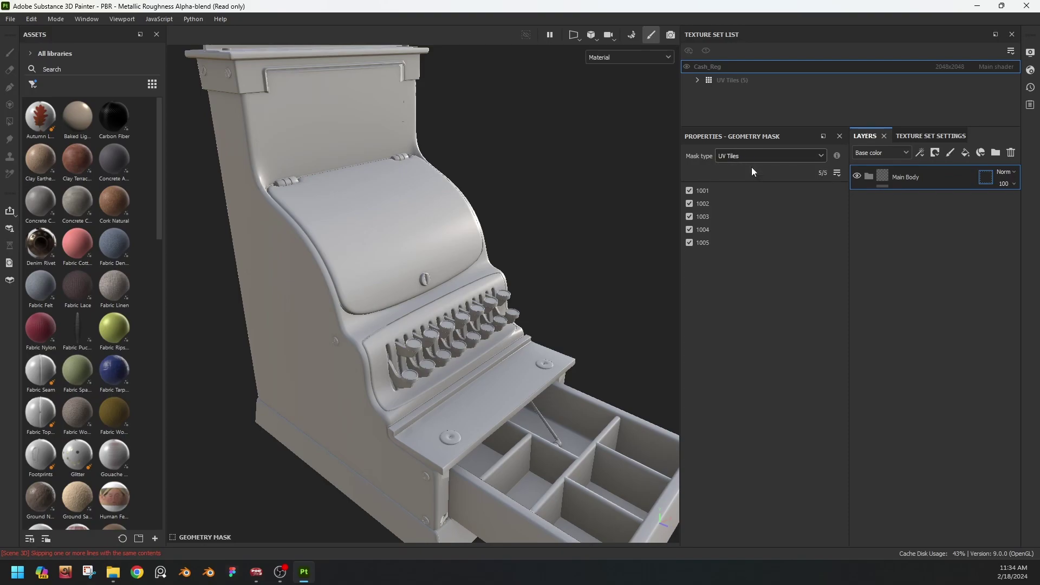
{"action": "left_click", "coordinate": [300, 279]}
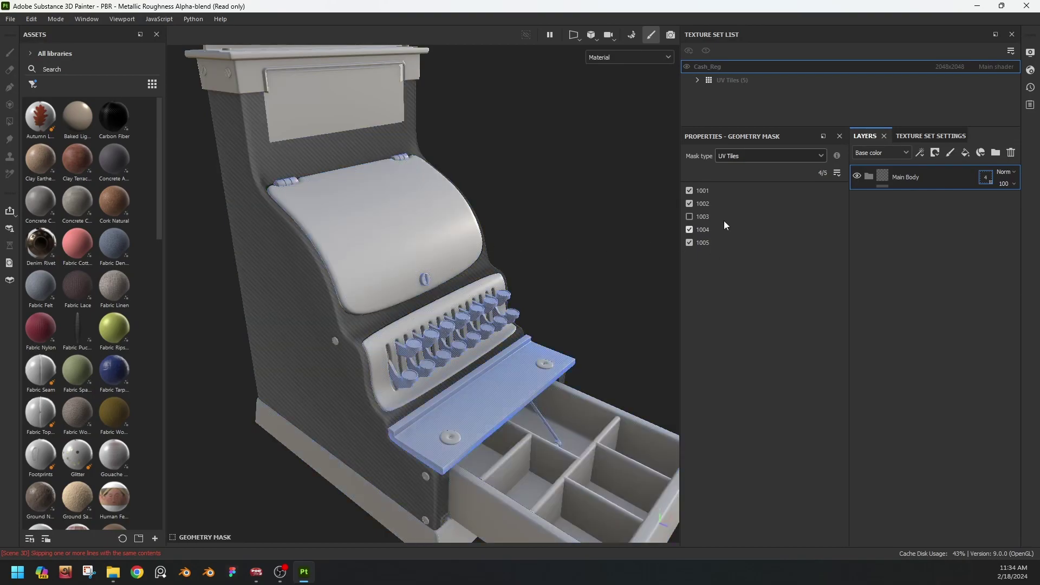
{"action": "left_click", "coordinate": [690, 216]}
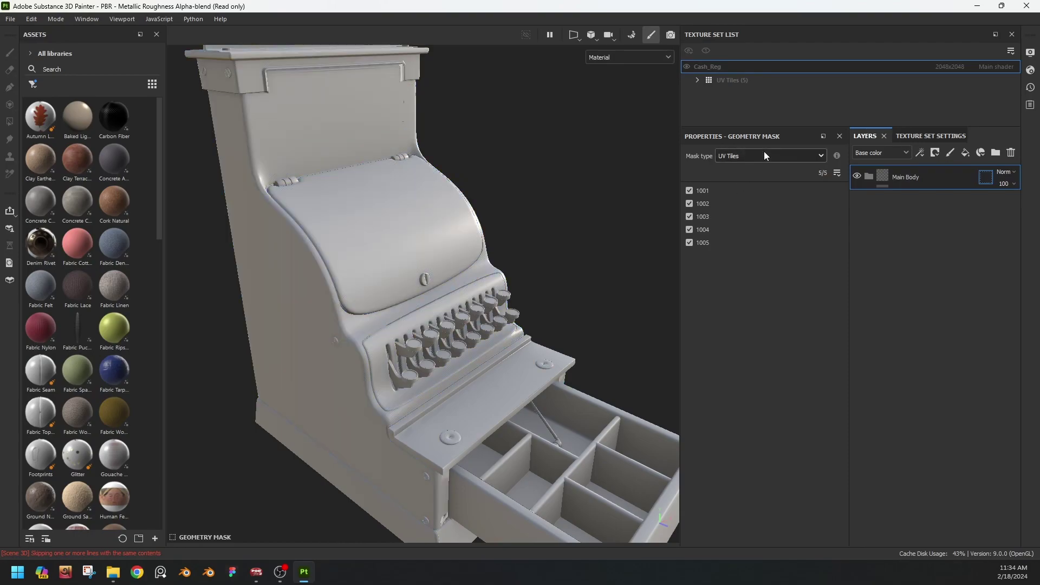
Set the folder's geometry mask type to Mesh names and include only the Main Body mesh.
{"action": "left_click", "coordinate": [764, 154]}
{"action": "left_click", "coordinate": [746, 182]}
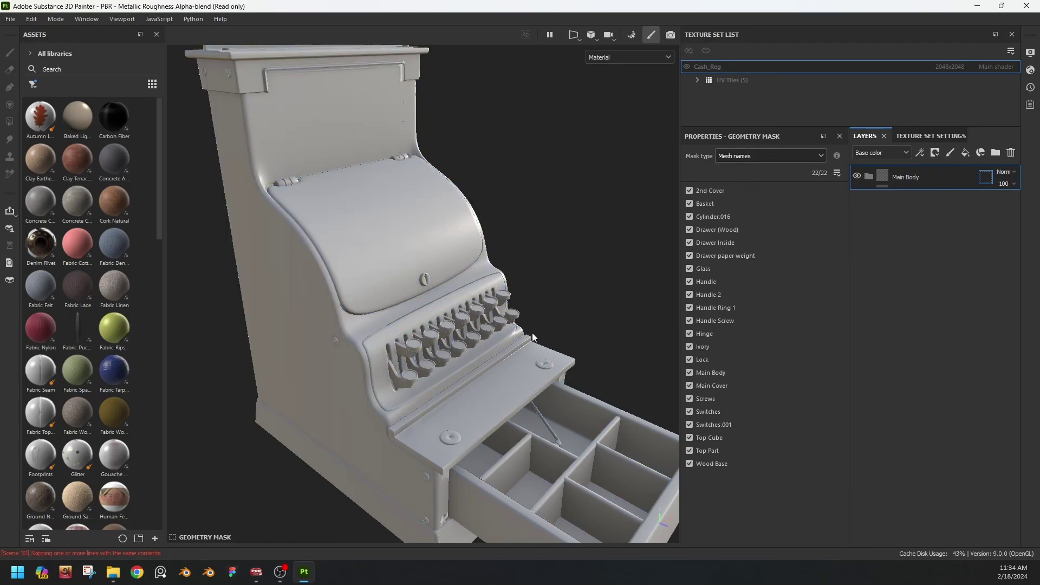
{"action": "left_click", "coordinate": [302, 285]}
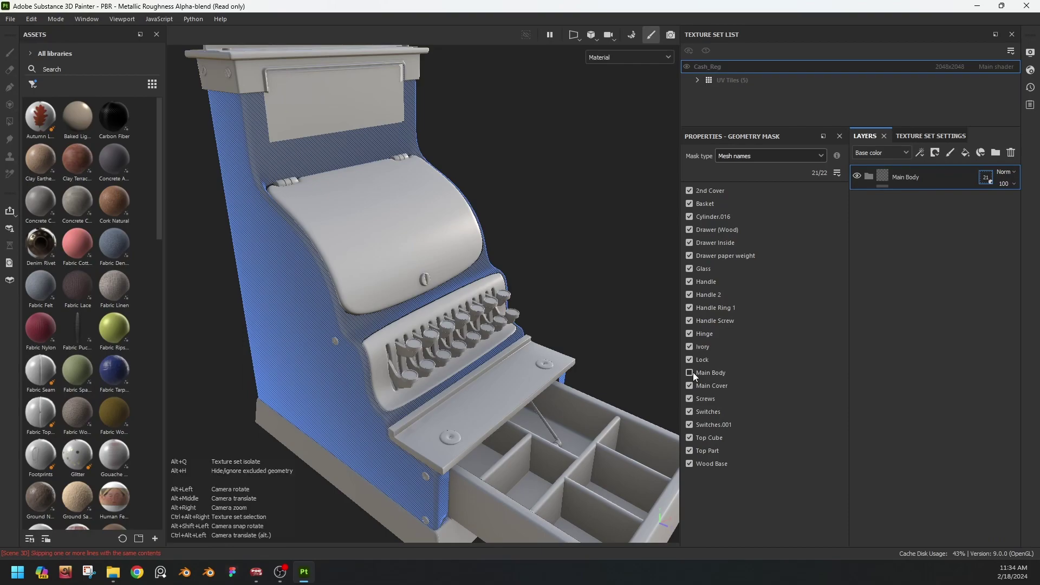
{"action": "left_click", "coordinate": [694, 372], "text": "alt"}
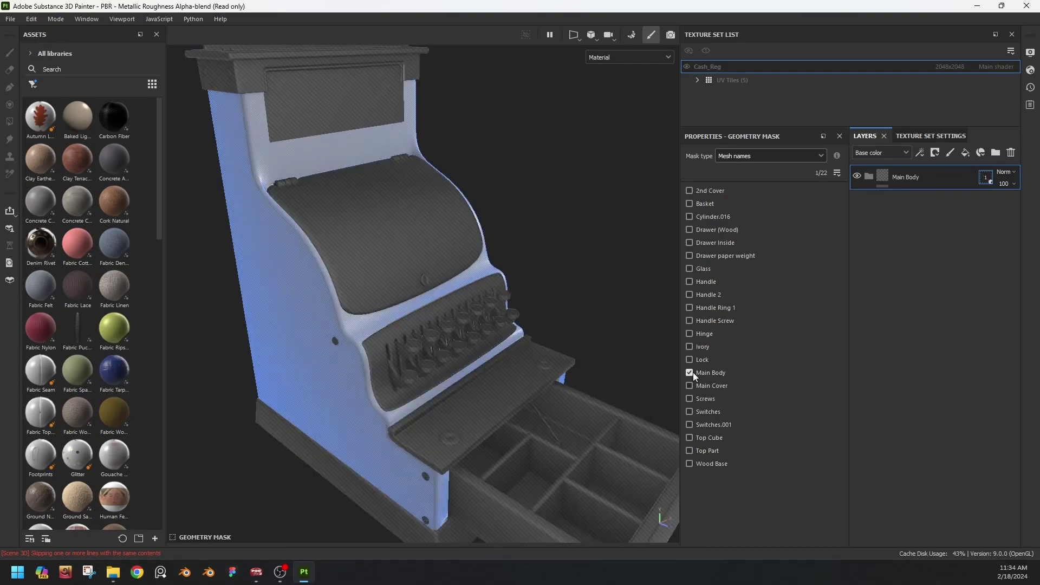
{"action": "left_click", "coordinate": [883, 176]}
Apply the Fabric Nylon material as a fill inside the Main Body folder and inspect it on the cash register.
{"action": "left_click_drag", "start_coordinate": [408, 248], "coordinate": [650, 244], "text": "alt"}
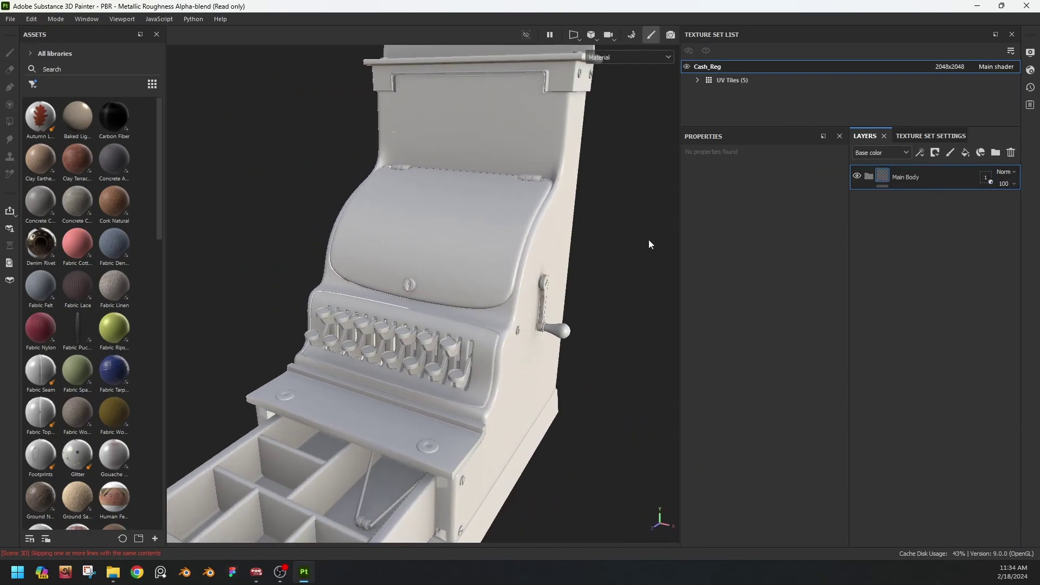
{"action": "left_click_drag", "start_coordinate": [44, 332], "coordinate": [861, 205]}
{"action": "left_click_drag", "start_coordinate": [552, 281], "coordinate": [479, 279], "text": "alt"}
{"action": "right_click_drag", "start_coordinate": [479, 279], "coordinate": [564, 243], "text": "alt"}
{"action": "left_click_drag", "start_coordinate": [565, 243], "coordinate": [484, 307], "text": "alt"}
{"action": "scroll", "coordinate": [492, 311], "scroll_direction": "down", "scroll_amount": 2}
{"action": "scroll", "coordinate": [492, 311], "scroll_direction": "up", "scroll_amount": 1}
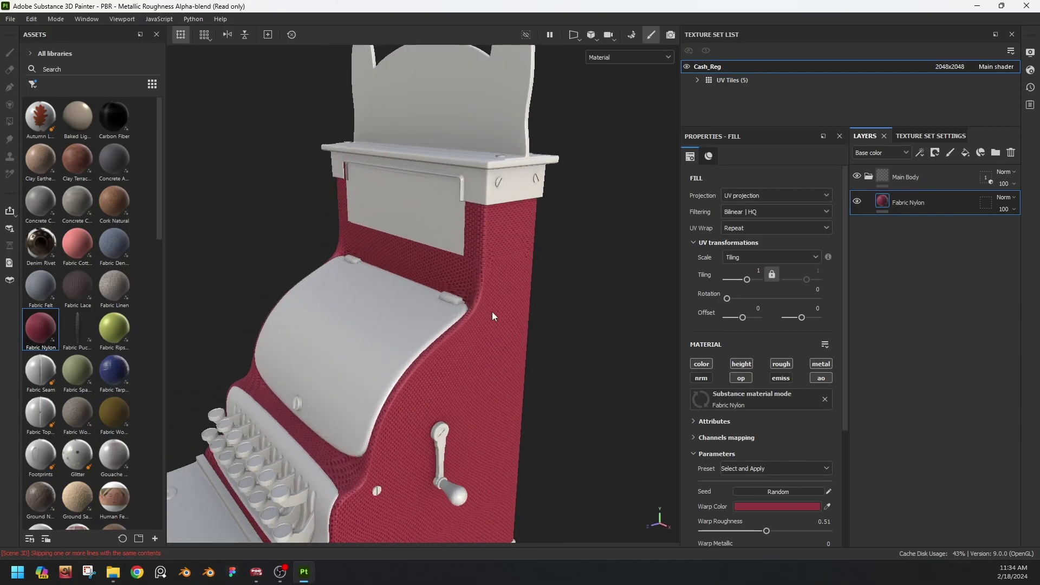
{"action": "scroll", "coordinate": [492, 311], "scroll_direction": "down", "scroll_amount": 2}
{"action": "middle_click_drag", "start_coordinate": [464, 348], "coordinate": [503, 253], "text": "alt"}
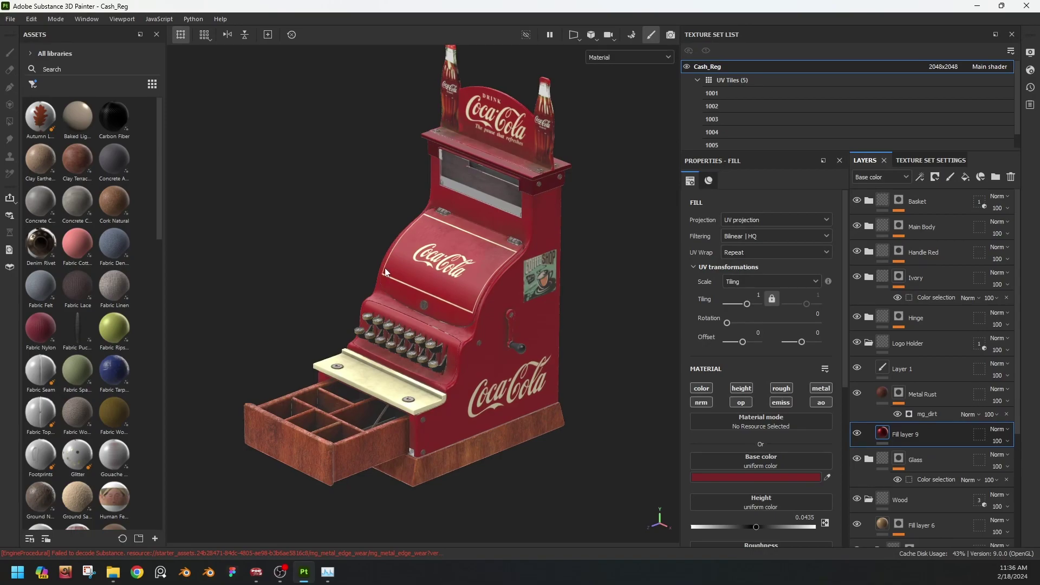
Open the texture export settings for the finished Cash_Reg project.
{"action": "left_click_drag", "start_coordinate": [502, 234], "coordinate": [484, 256], "text": "alt"}
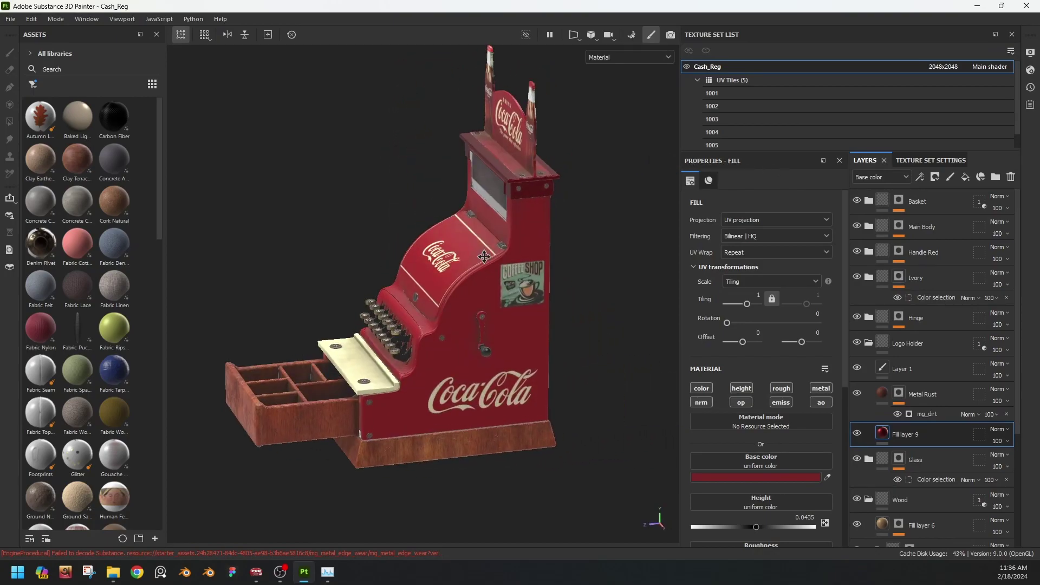
{"action": "middle_click_drag", "start_coordinate": [484, 257], "coordinate": [484, 279], "text": "alt"}
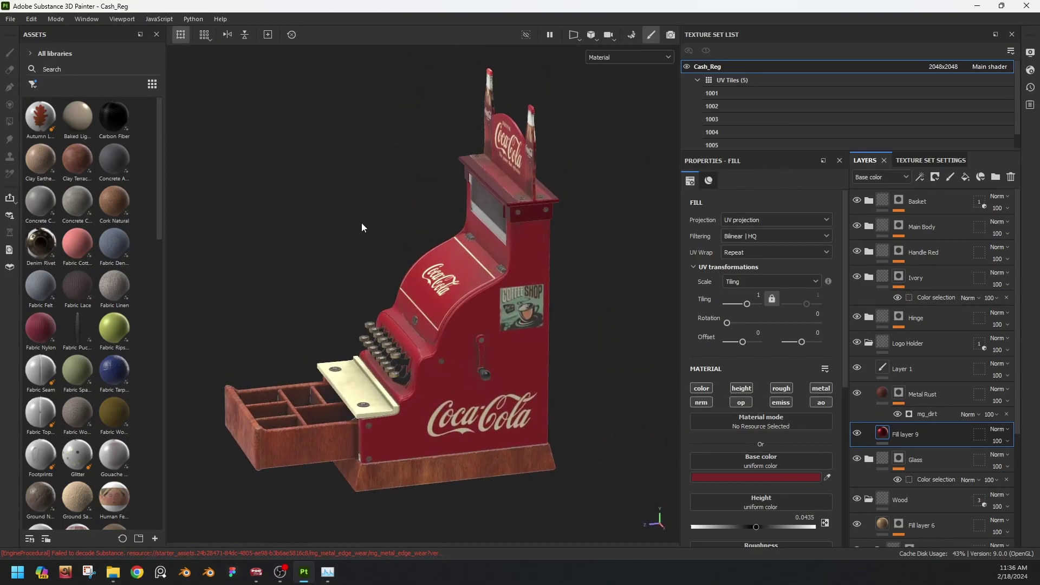
{"action": "key", "text": "ctrl+shift+e"}
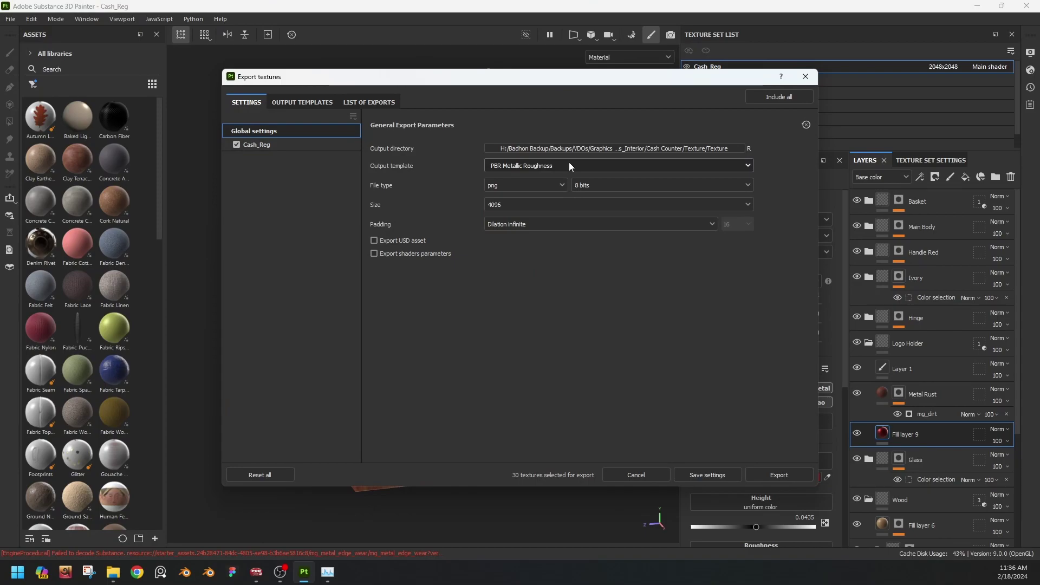
Check the export output directory and the available texture size options without changing them.
{"action": "left_click", "coordinate": [515, 148]}
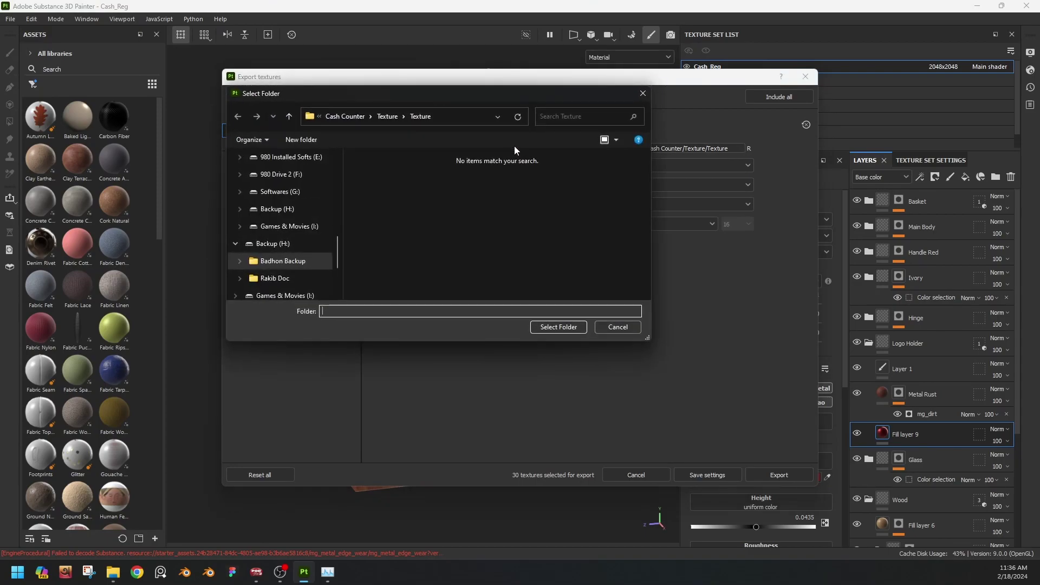
{"action": "left_click", "coordinate": [619, 327]}
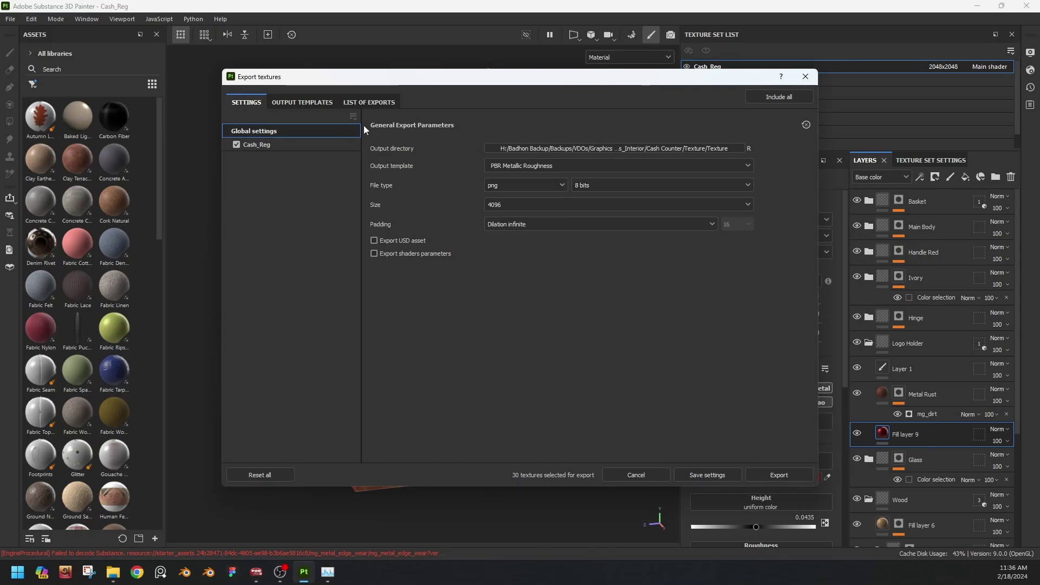
{"action": "left_click", "coordinate": [529, 206]}
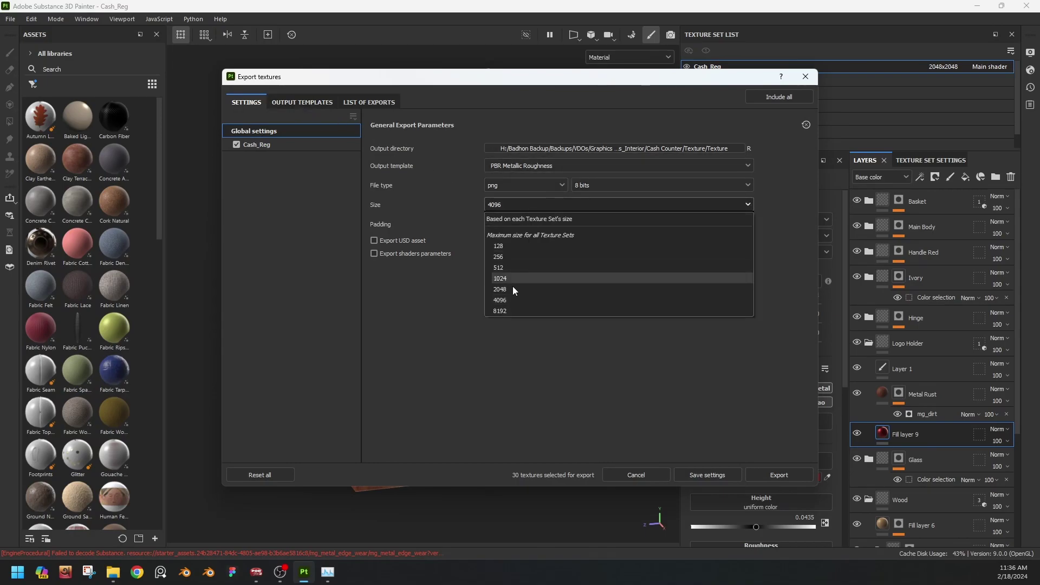
{"action": "left_click", "coordinate": [404, 300]}
Compare the Mesh Maps and PBR output template presets, and select the PBR Metallic Roughness_copy preset.
{"action": "left_click", "coordinate": [307, 103]}
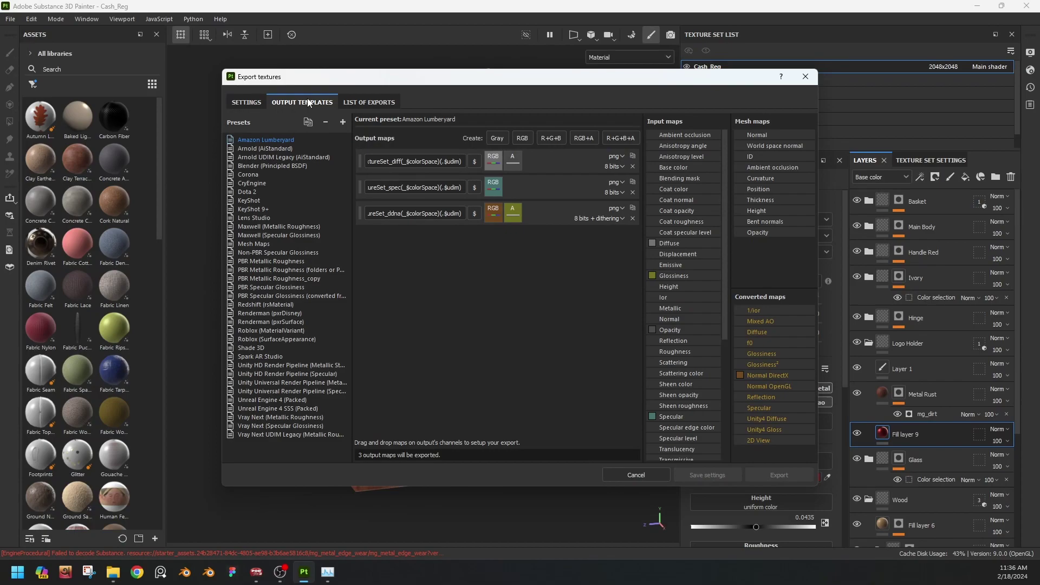
{"action": "left_click", "coordinate": [251, 245]}
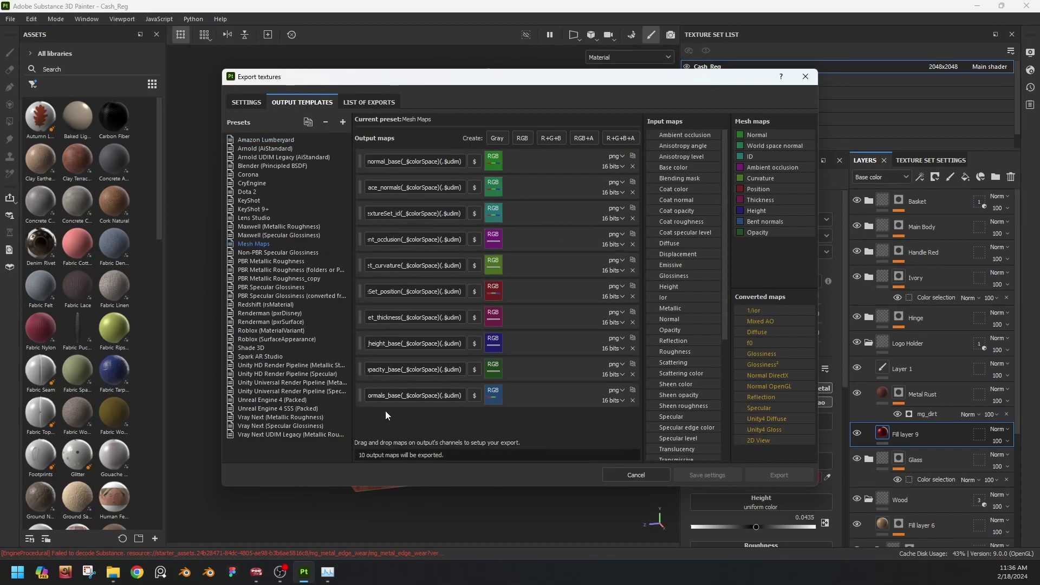
{"action": "left_click", "coordinate": [259, 262]}
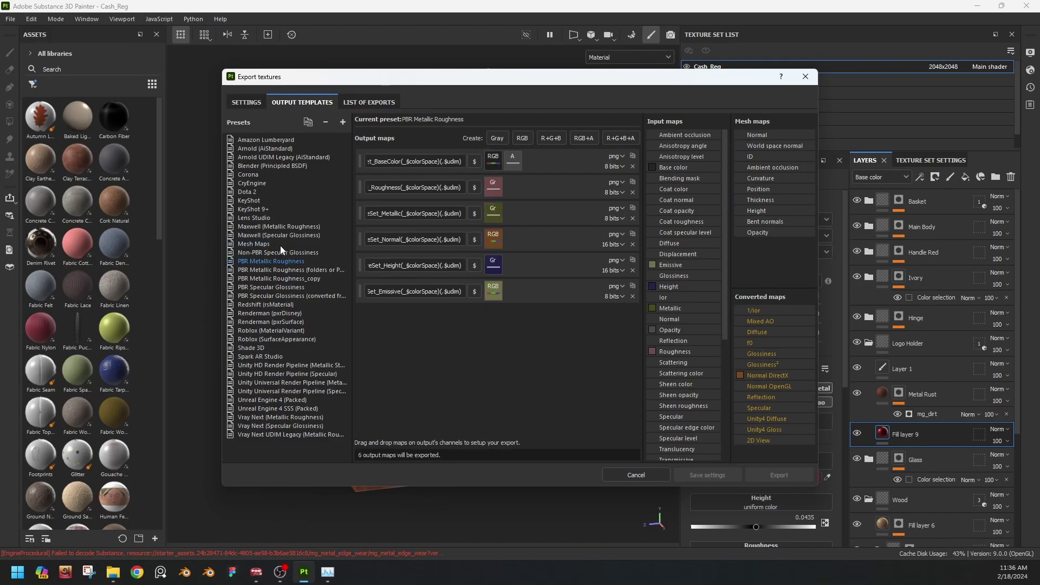
{"action": "left_click", "coordinate": [306, 287]}
{"action": "left_click", "coordinate": [311, 278]}
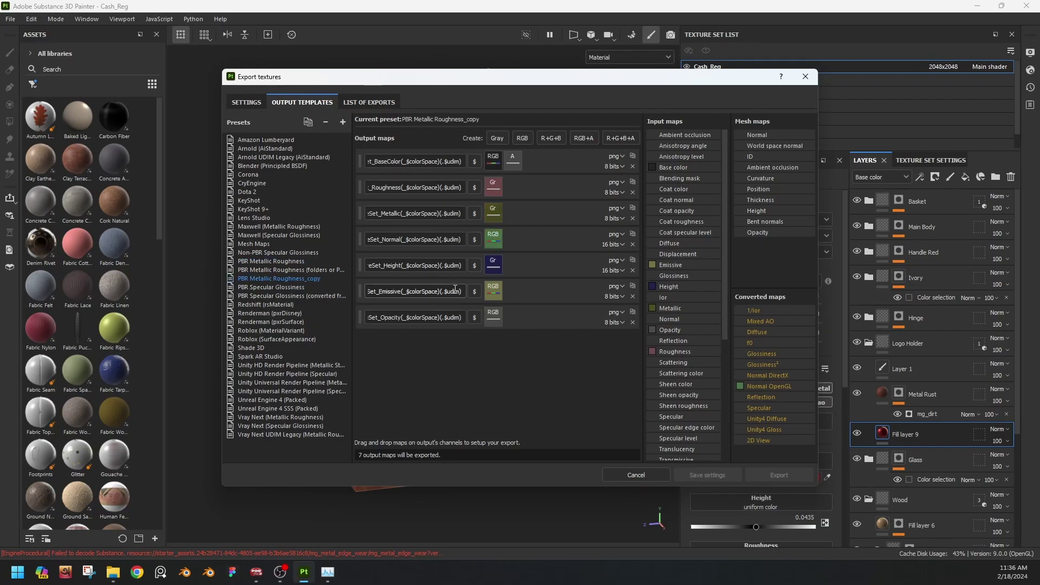
{"action": "left_click", "coordinate": [299, 269]}
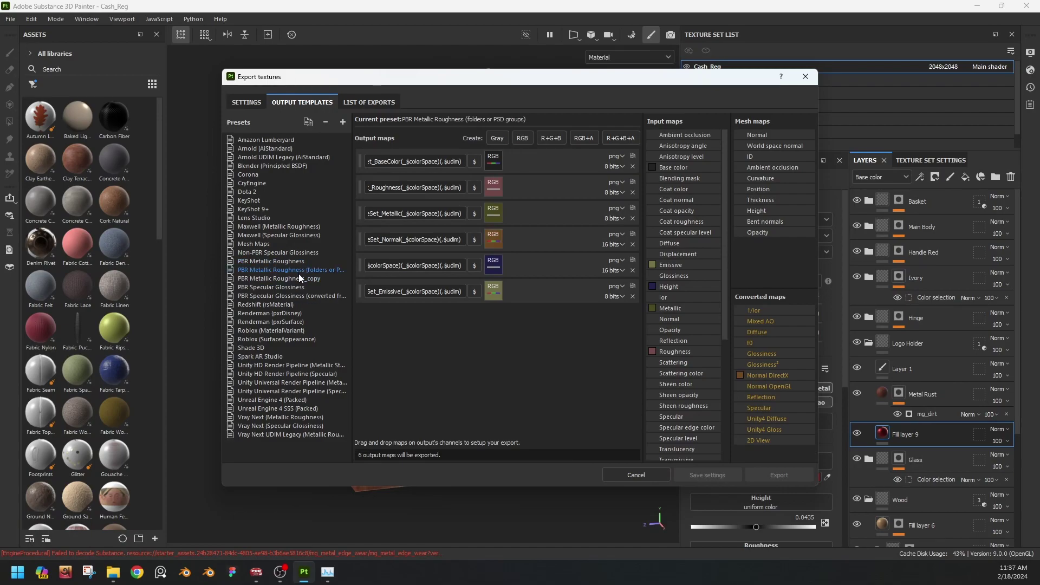
{"action": "left_click", "coordinate": [300, 278]}
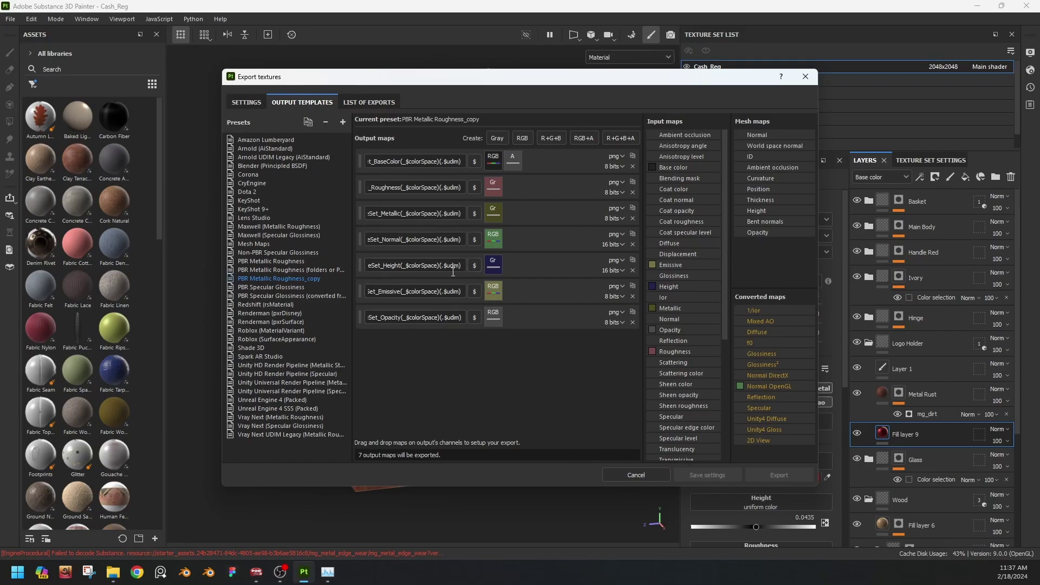
Add a grayscale output map to the preset, named with the Opacity map's naming pattern but with AO replacing Opacity.
{"action": "left_click", "coordinate": [497, 139]}
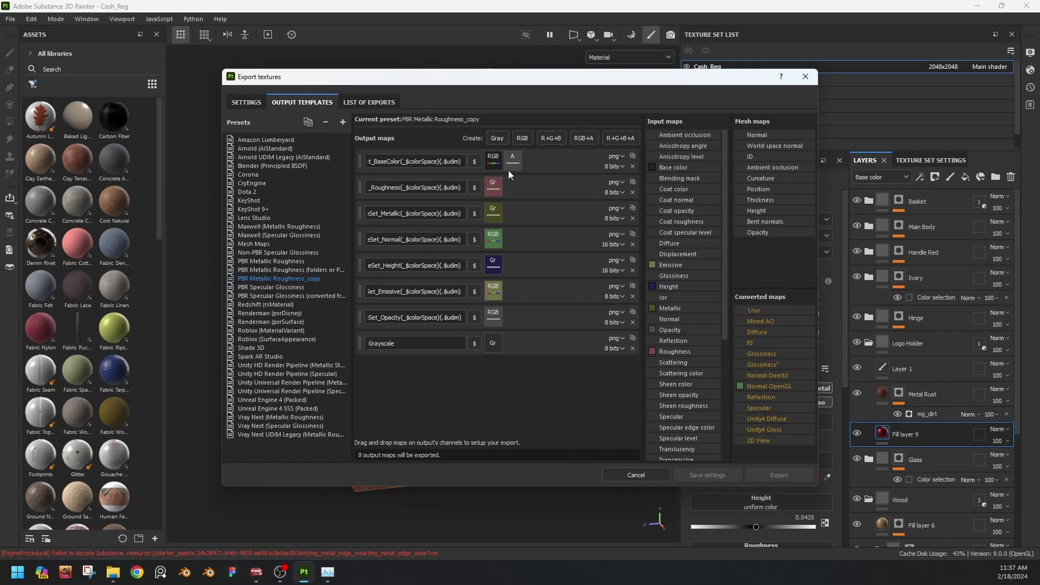
{"action": "triple_click", "coordinate": [414, 319]}
{"action": "key", "text": "ctrl+c"}
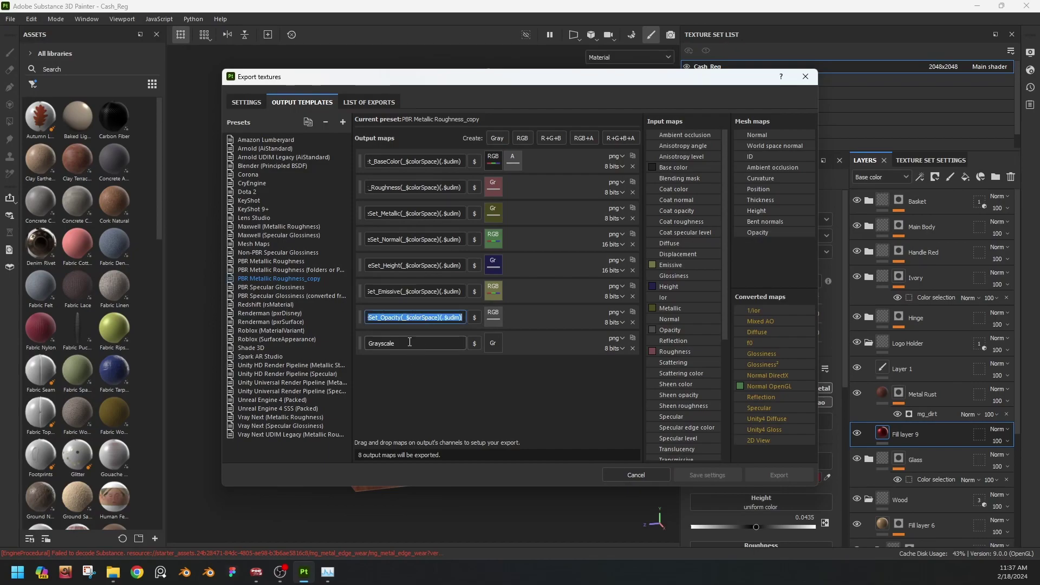
{"action": "triple_click", "coordinate": [415, 343]}
{"action": "key", "text": "ctrl+v"}
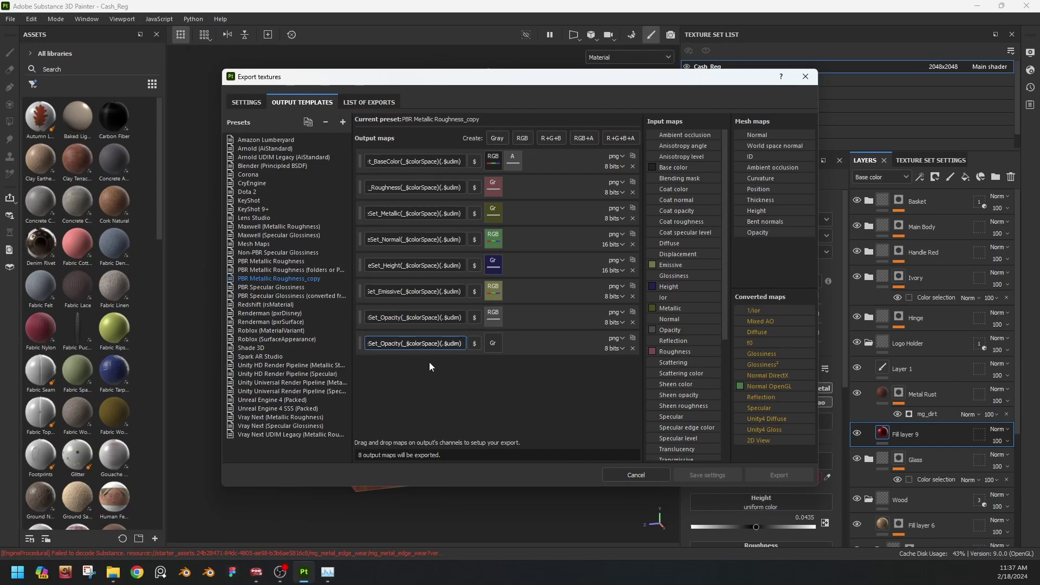
{"action": "left_click_drag", "start_coordinate": [400, 346], "coordinate": [383, 346]}
{"action": "type", "text": "AO"}
{"action": "key", "text": "Return"}
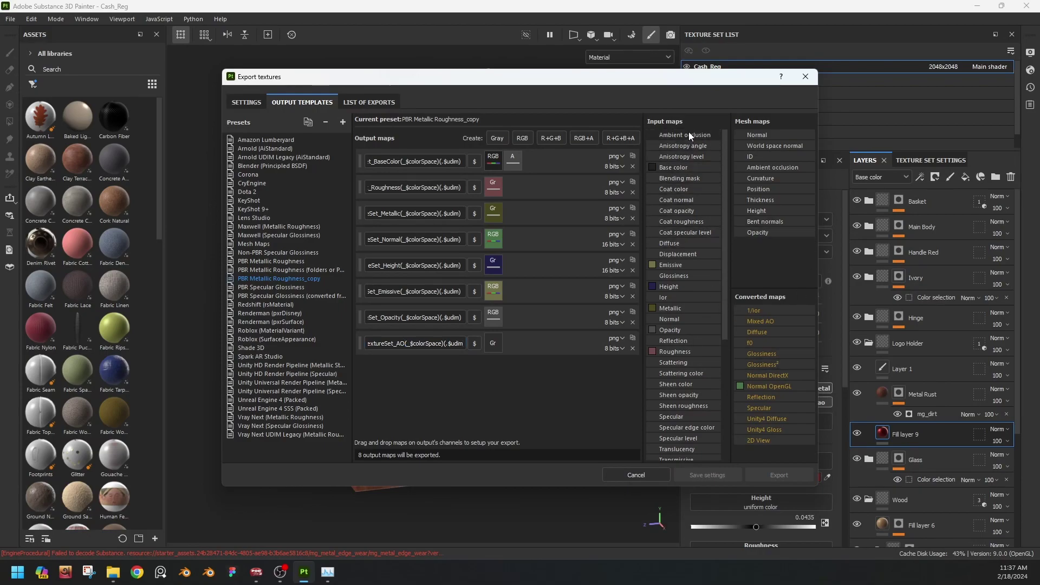
Assign the Ambient occlusion input map to the AO output's gray channel and open the list of exports.
{"action": "left_click_drag", "start_coordinate": [688, 132], "coordinate": [493, 344]}
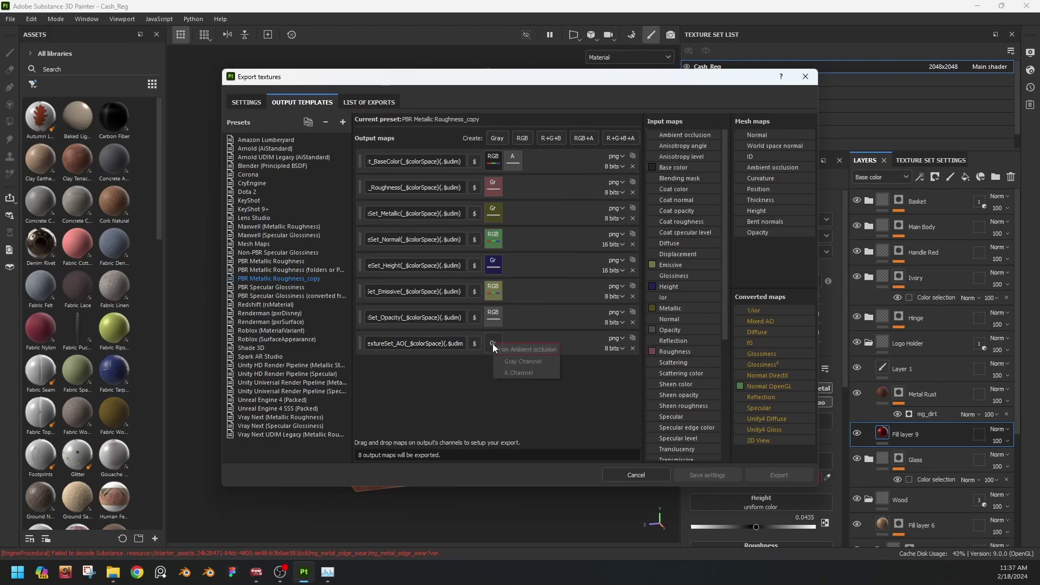
{"action": "left_click", "coordinate": [523, 362]}
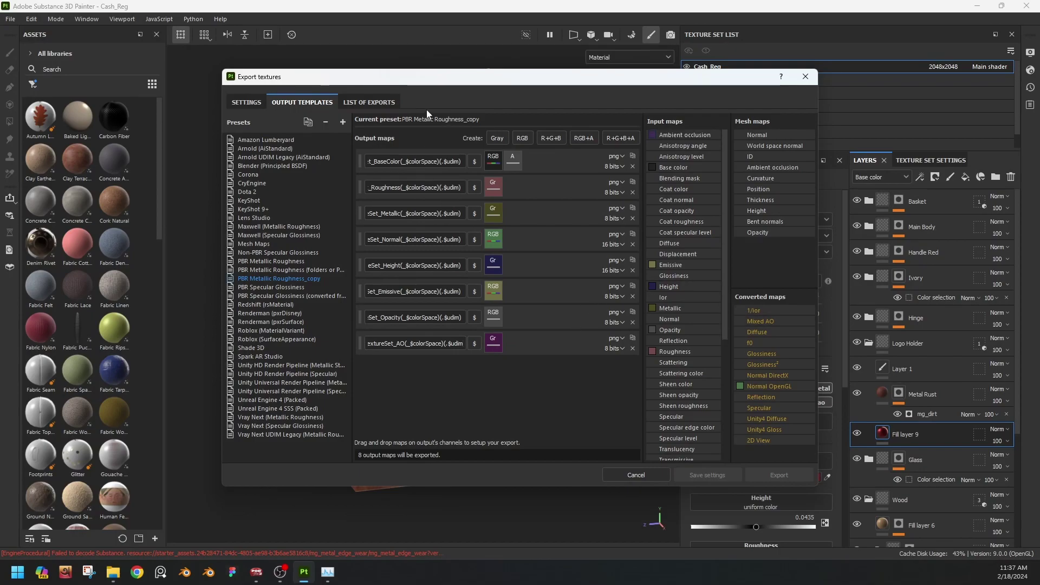
{"action": "left_click", "coordinate": [369, 102]}
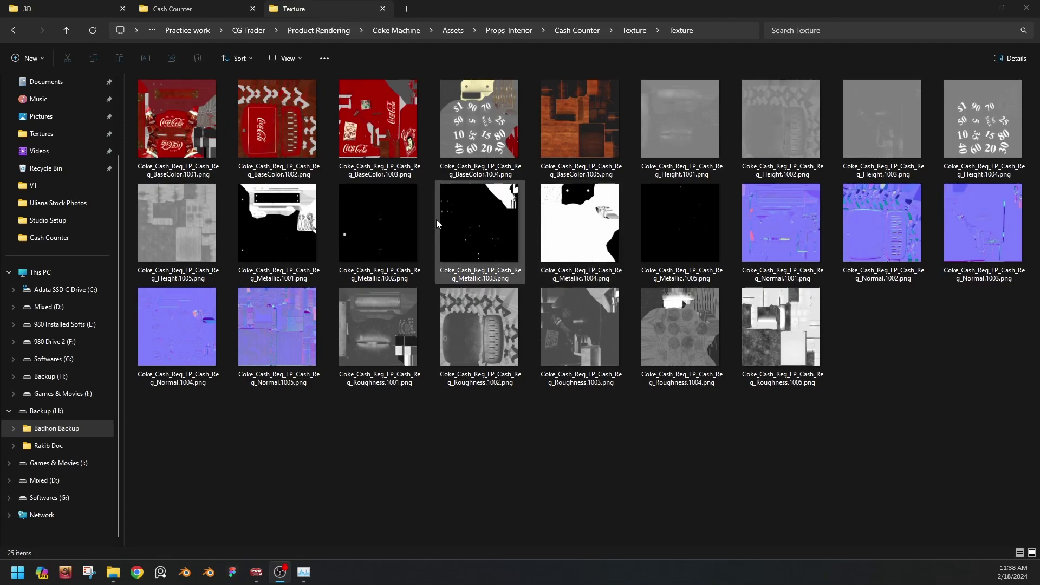
Open the Coke_Cash_Reg_LP (For Tut) file from the Cash Counter folder in Blender.
{"action": "left_click", "coordinate": [69, 6]}
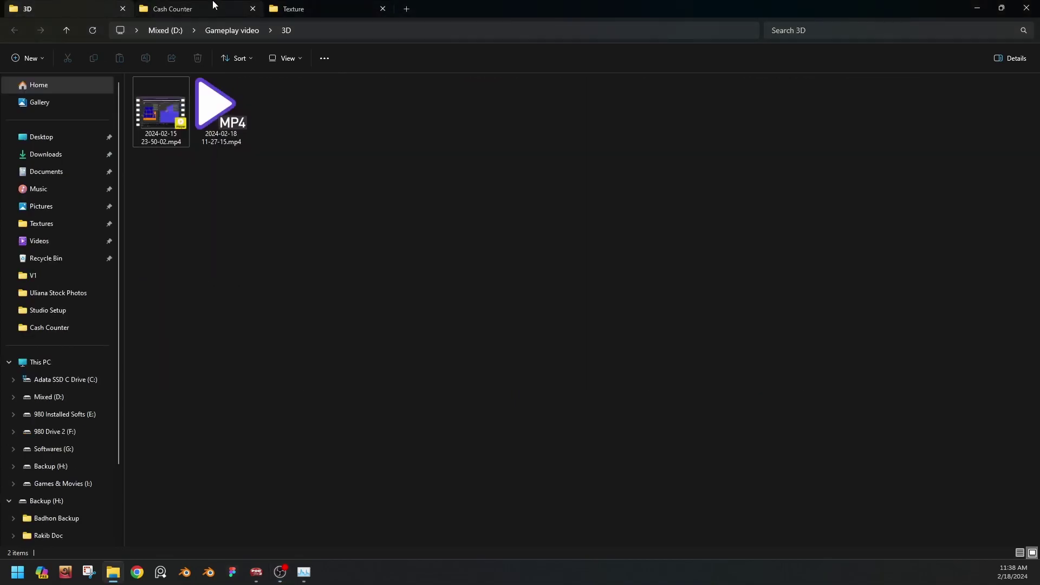
{"action": "left_click", "coordinate": [212, 4]}
{"action": "double_click", "coordinate": [223, 300]}
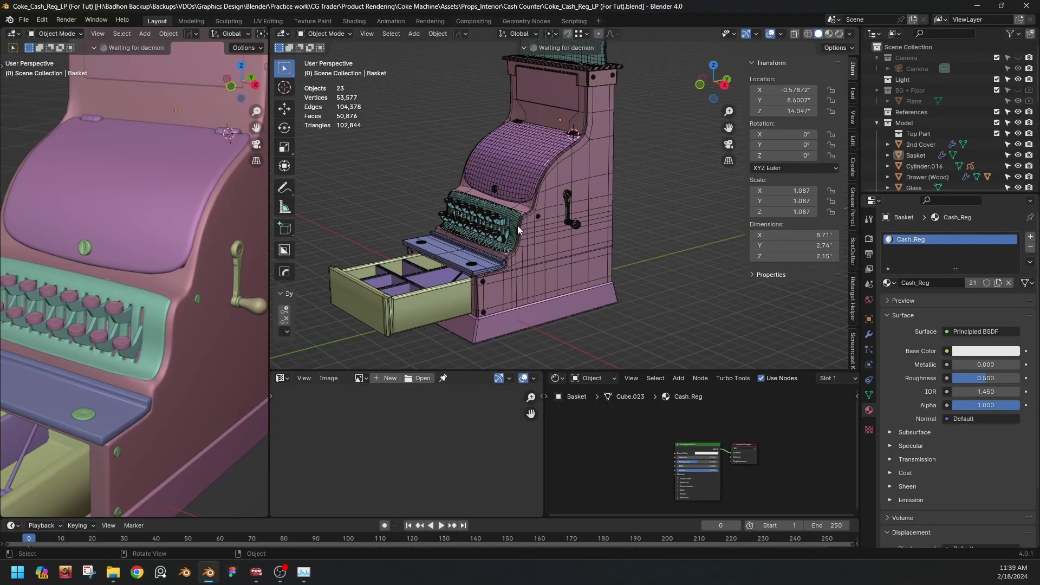
Switch the main viewport to Material Preview shading and select the cash register's main body.
{"action": "middle_click_drag", "start_coordinate": [518, 226], "coordinate": [490, 207]}
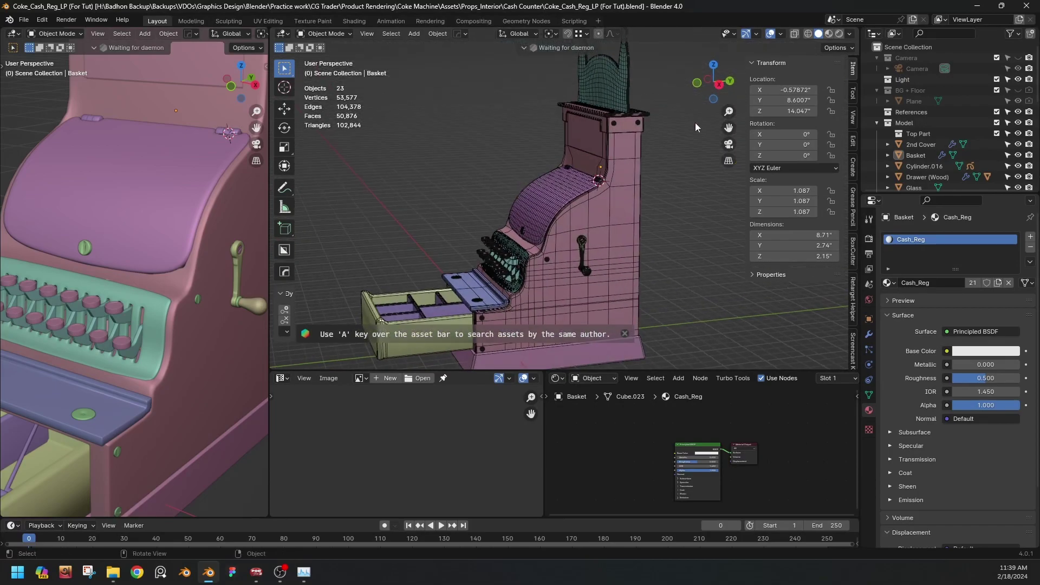
{"action": "left_click", "coordinate": [829, 34]}
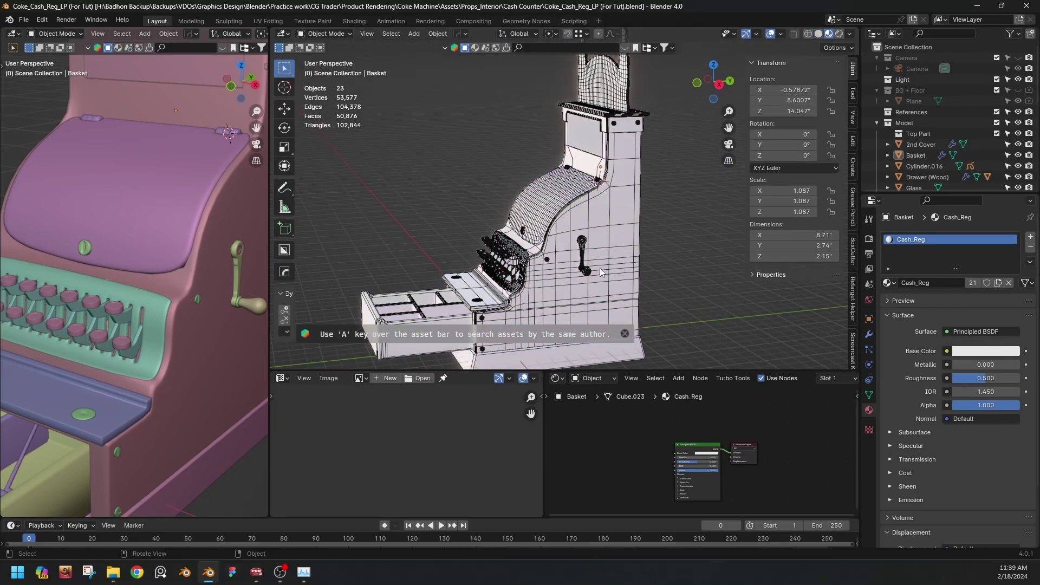
{"action": "middle_click_drag", "start_coordinate": [602, 272], "coordinate": [542, 211]}
{"action": "scroll", "coordinate": [532, 207], "scroll_direction": "up", "scroll_amount": 4}
{"action": "left_click", "coordinate": [532, 230]}
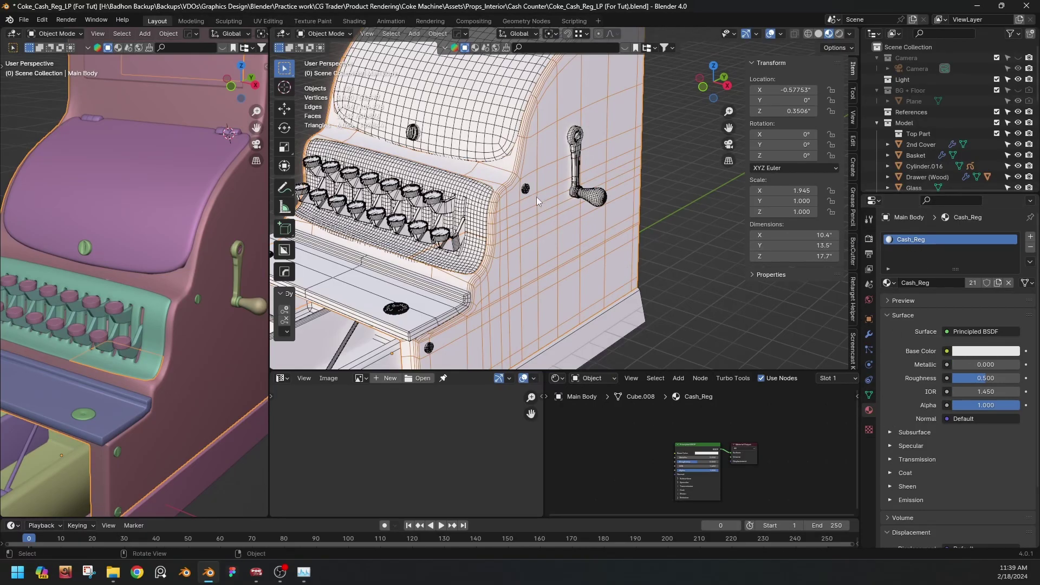
{"action": "middle_click_drag", "start_coordinate": [534, 199], "coordinate": [536, 225]}
{"action": "scroll", "coordinate": [485, 223], "scroll_direction": "up", "scroll_amount": 3}
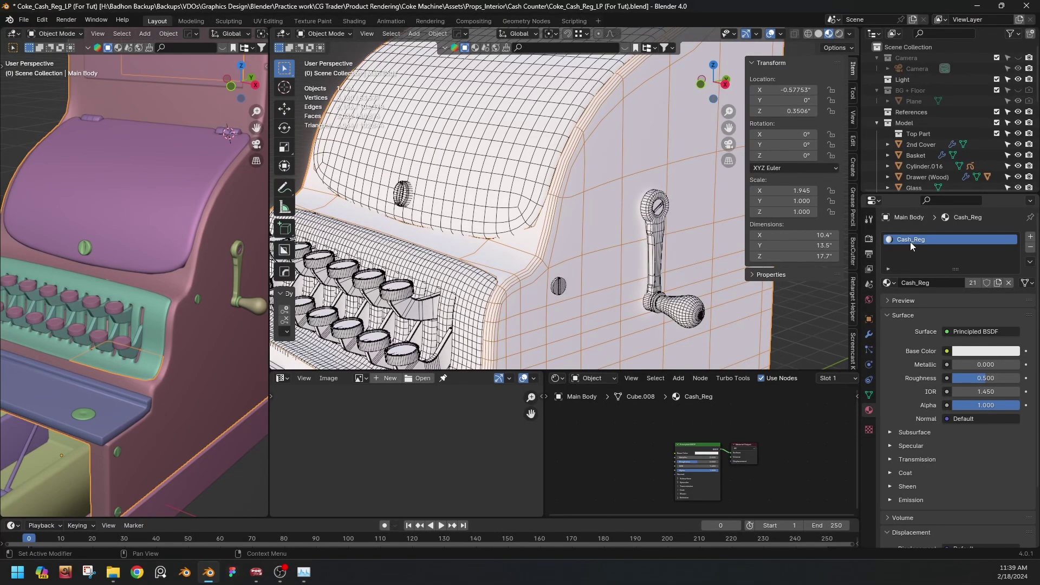
Select further cash register parts, ending with the wooden drawer, to check which material each one uses.
{"action": "middle_click_drag", "start_coordinate": [468, 279], "coordinate": [513, 243], "text": "shift"}
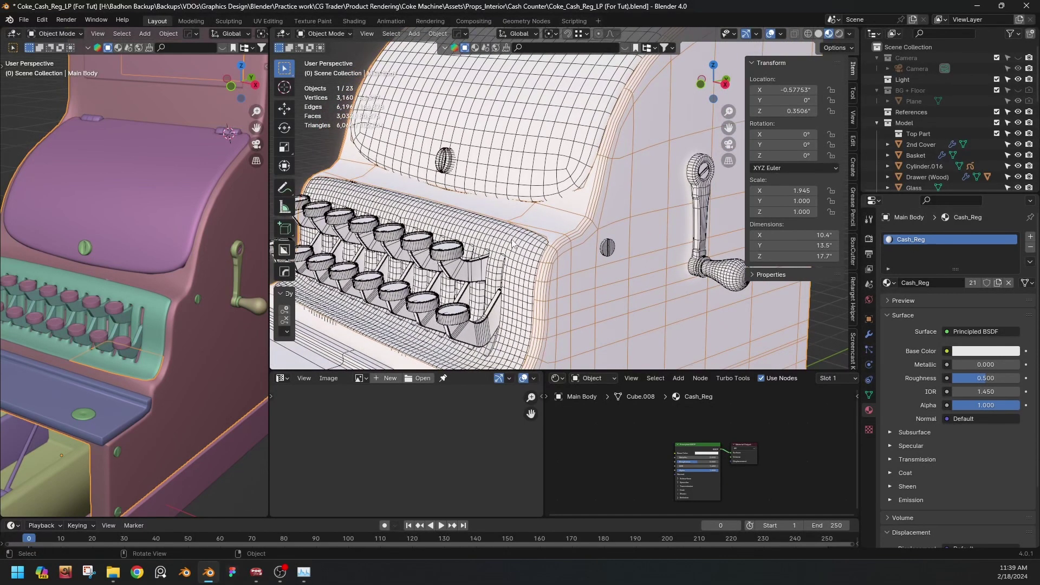
{"action": "left_click", "coordinate": [514, 242]}
{"action": "middle_click_drag", "start_coordinate": [467, 290], "coordinate": [521, 178], "text": "shift"}
{"action": "left_click", "coordinate": [504, 274]}
{"action": "left_click", "coordinate": [423, 263]}
{"action": "left_click", "coordinate": [446, 301]}
{"action": "middle_click_drag", "start_coordinate": [707, 198], "coordinate": [544, 248], "text": "shift"}
Add a Principled Texture Setup to the Cash_Reg material's Principled BSDF, using all exported maps in the nested Texture folder.
{"action": "left_click", "coordinate": [688, 446]}
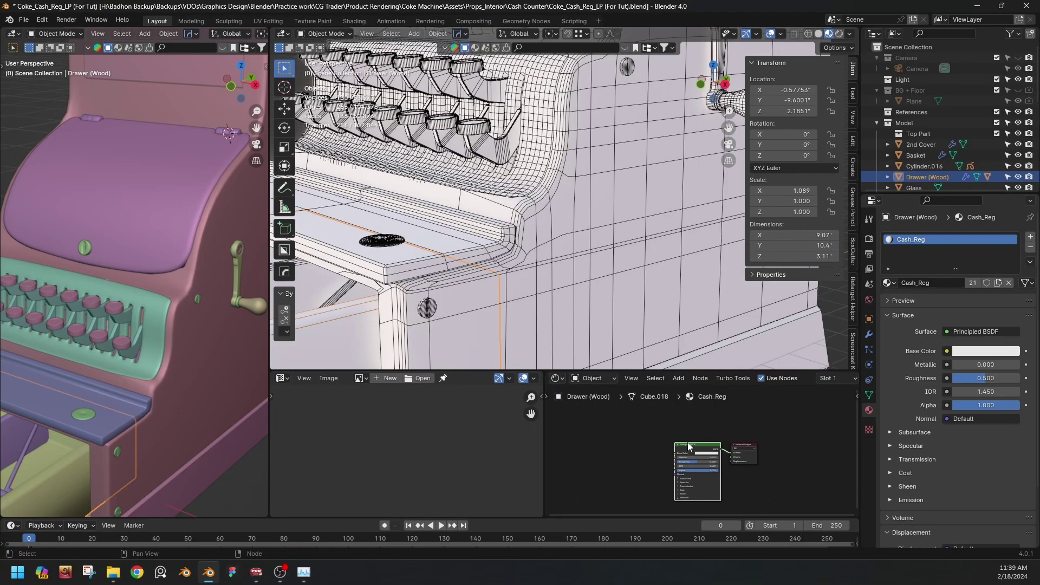
{"action": "key", "text": "ctrl+shift+t"}
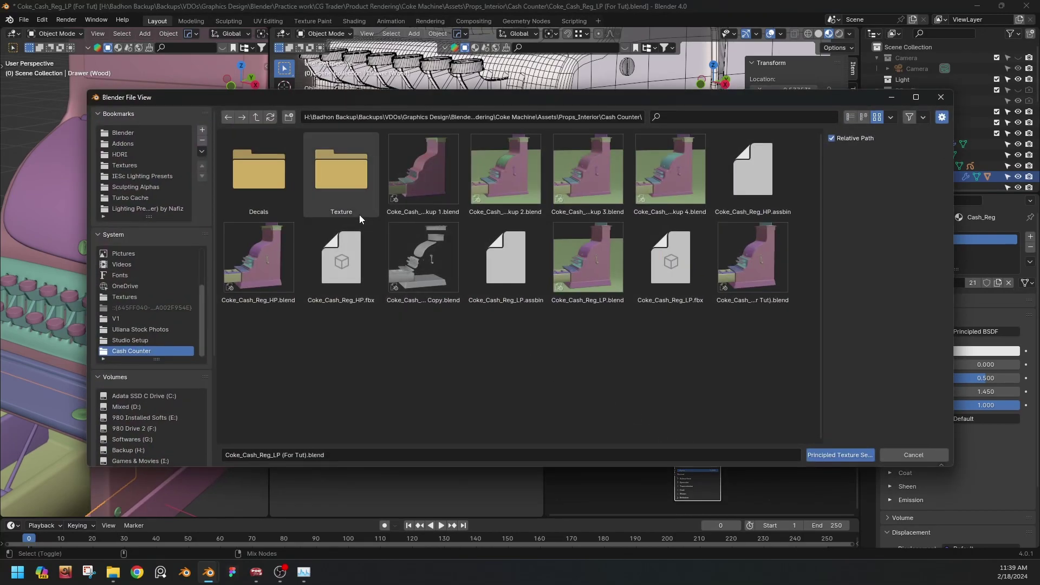
{"action": "double_click", "coordinate": [340, 188]}
{"action": "double_click", "coordinate": [268, 169]}
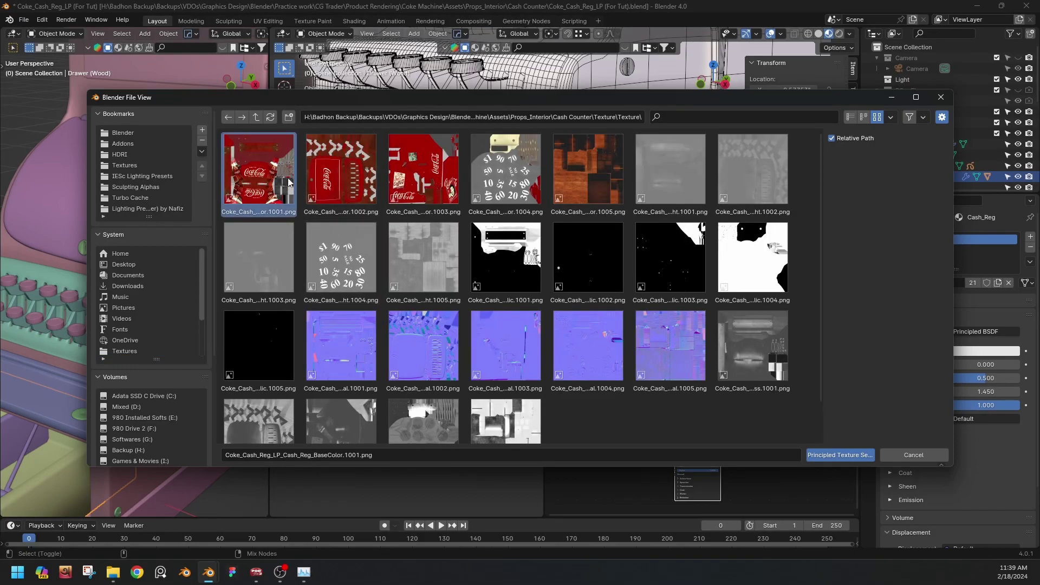
{"action": "key", "text": "a"}
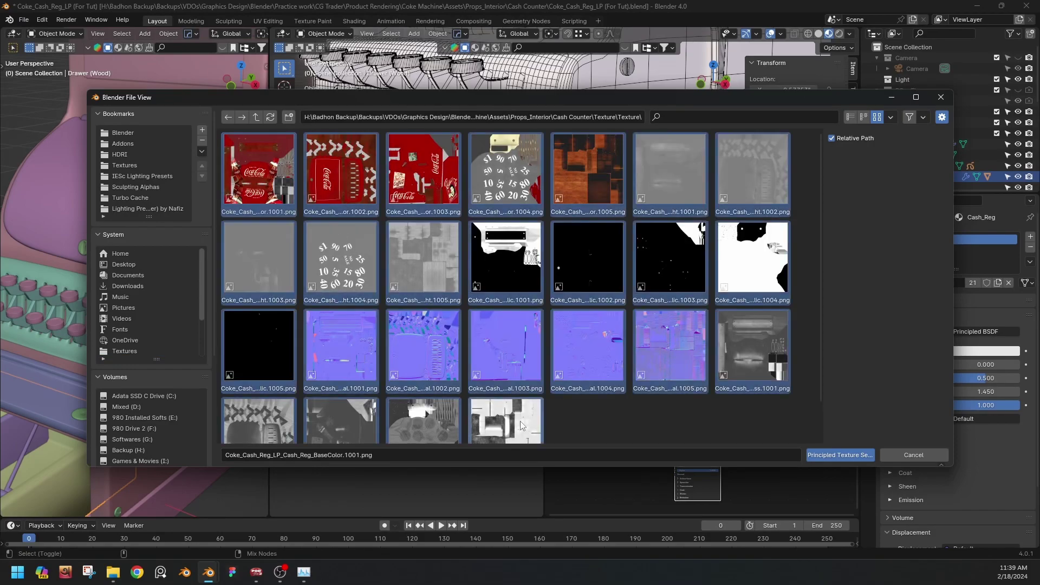
{"action": "left_click", "coordinate": [838, 456]}
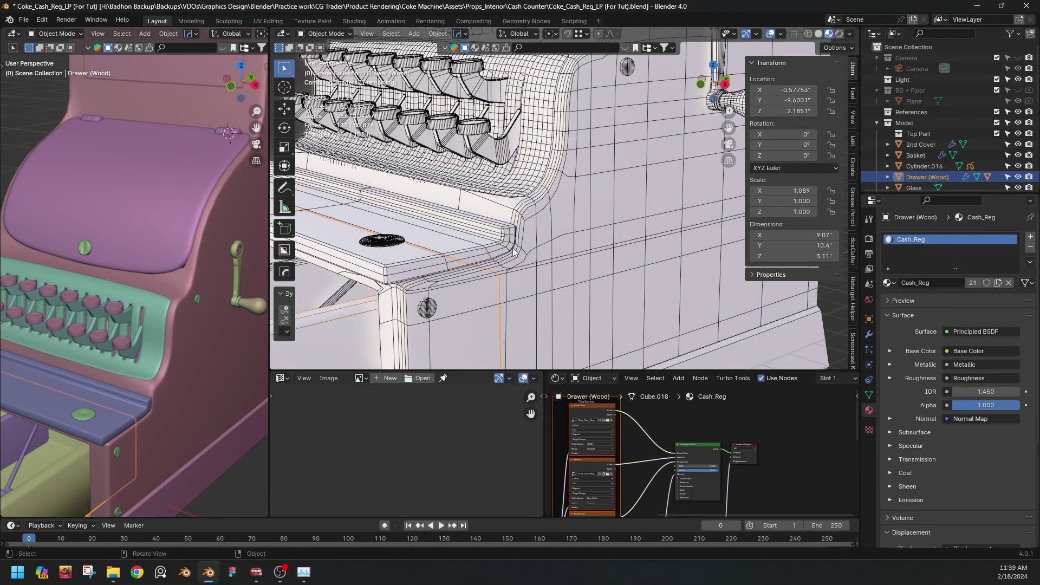
{"action": "scroll", "coordinate": [513, 249], "scroll_direction": "down", "scroll_amount": 4}
{"action": "middle_click_drag", "start_coordinate": [552, 160], "coordinate": [555, 207], "text": "shift"}
{"action": "scroll", "coordinate": [570, 219], "scroll_direction": "down", "scroll_amount": 5}
{"action": "scroll", "coordinate": [699, 452], "scroll_direction": "up", "scroll_amount": 5}
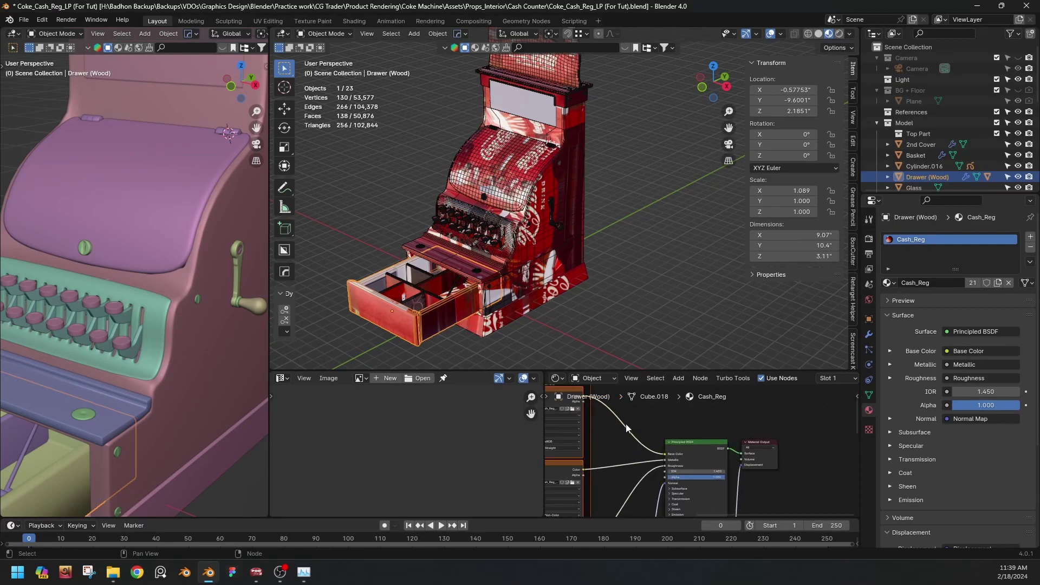
Maximize the shader node editor and set the Base Color texture's source to UDIM Tiles.
{"action": "key", "text": "ctrl+space"}
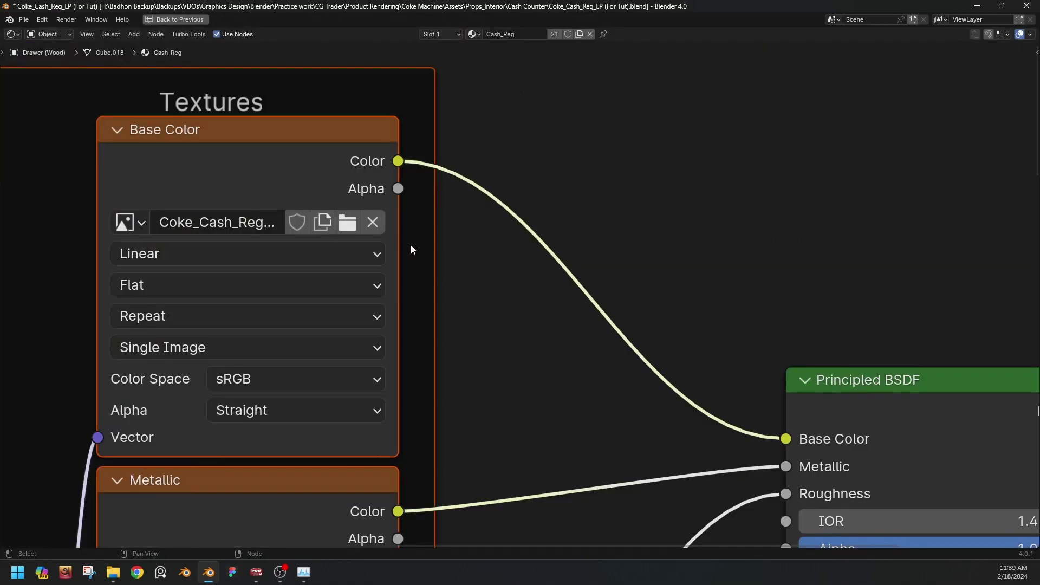
{"action": "scroll", "coordinate": [411, 247], "scroll_direction": "up", "scroll_amount": 4}
{"action": "middle_click_drag", "start_coordinate": [324, 275], "coordinate": [421, 193]}
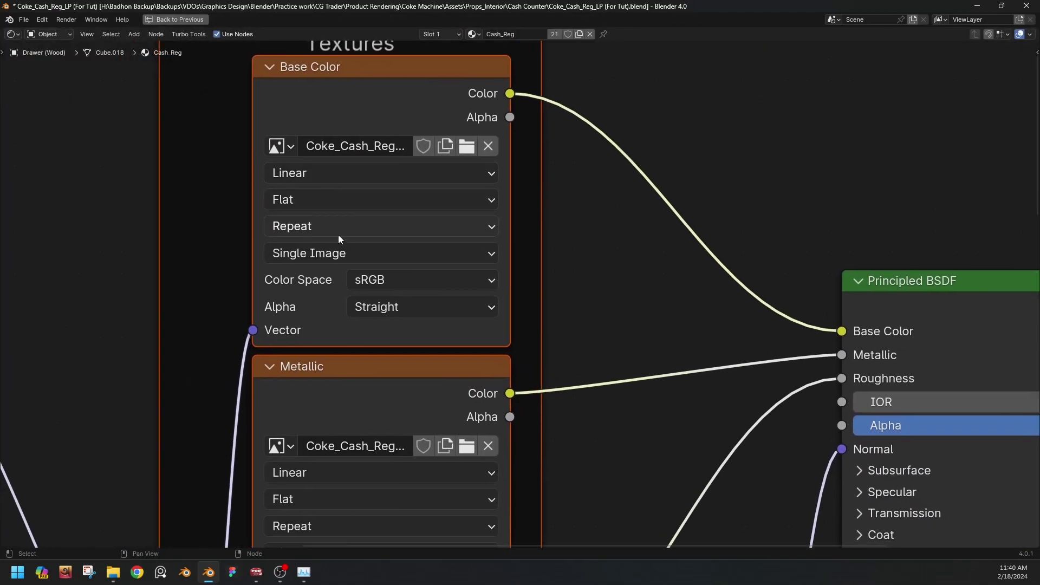
{"action": "scroll", "coordinate": [339, 238], "scroll_direction": "up", "scroll_amount": 1}
{"action": "middle_click_drag", "start_coordinate": [303, 213], "coordinate": [232, 203]}
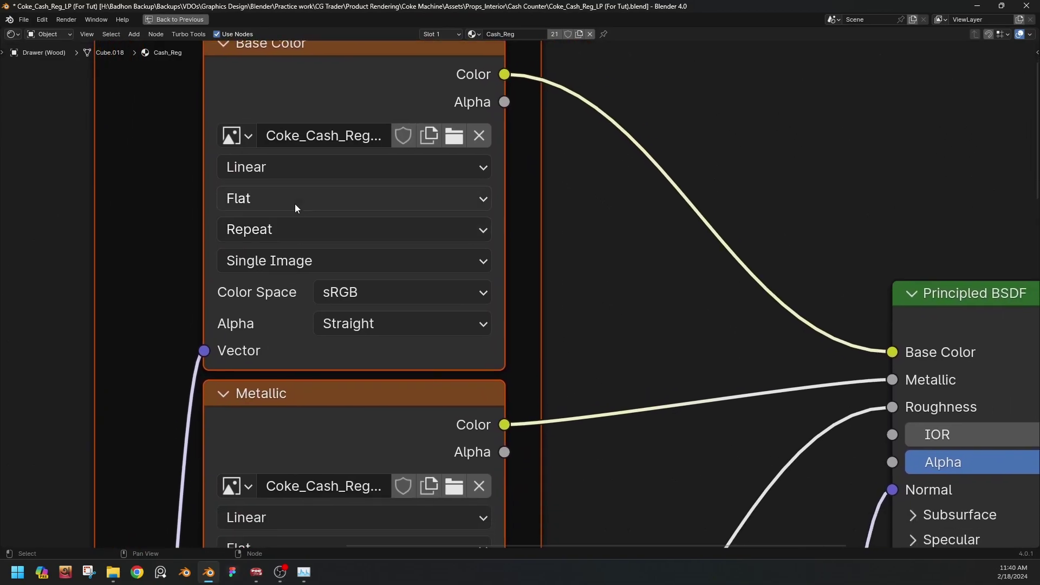
{"action": "scroll", "coordinate": [304, 240], "scroll_direction": "down", "scroll_amount": 1}
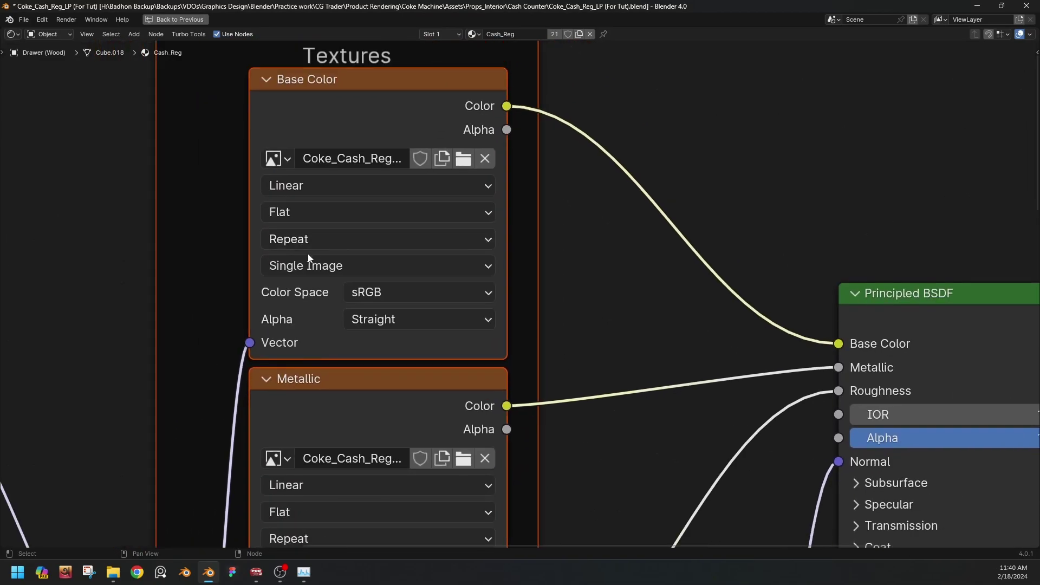
{"action": "left_click", "coordinate": [335, 267]}
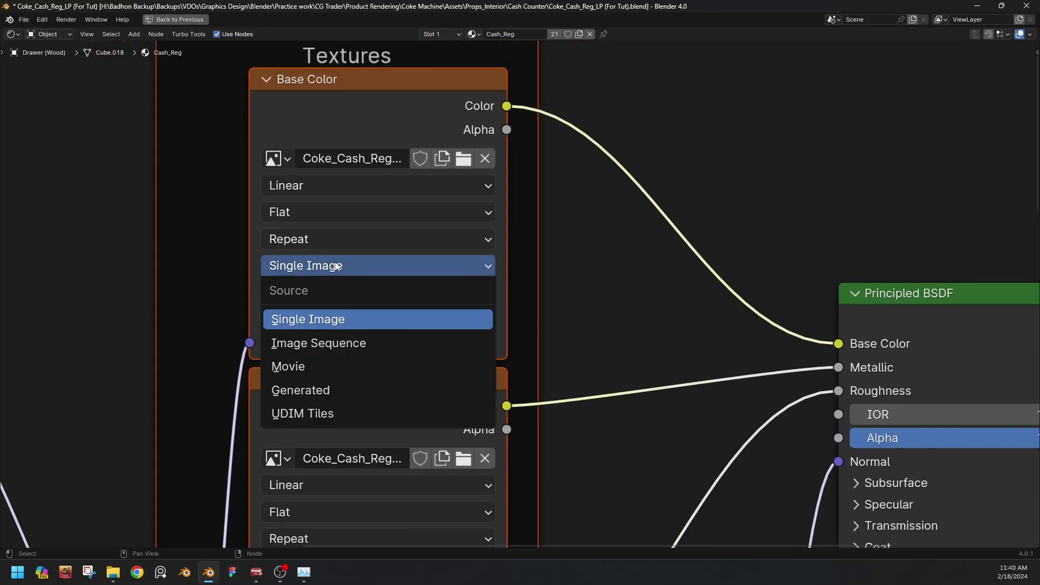
{"action": "left_click", "coordinate": [333, 414]}
Set the image source of the Metallic and Roughness textures to UDIM Tiles.
{"action": "middle_click_drag", "start_coordinate": [583, 315], "coordinate": [619, 119]}
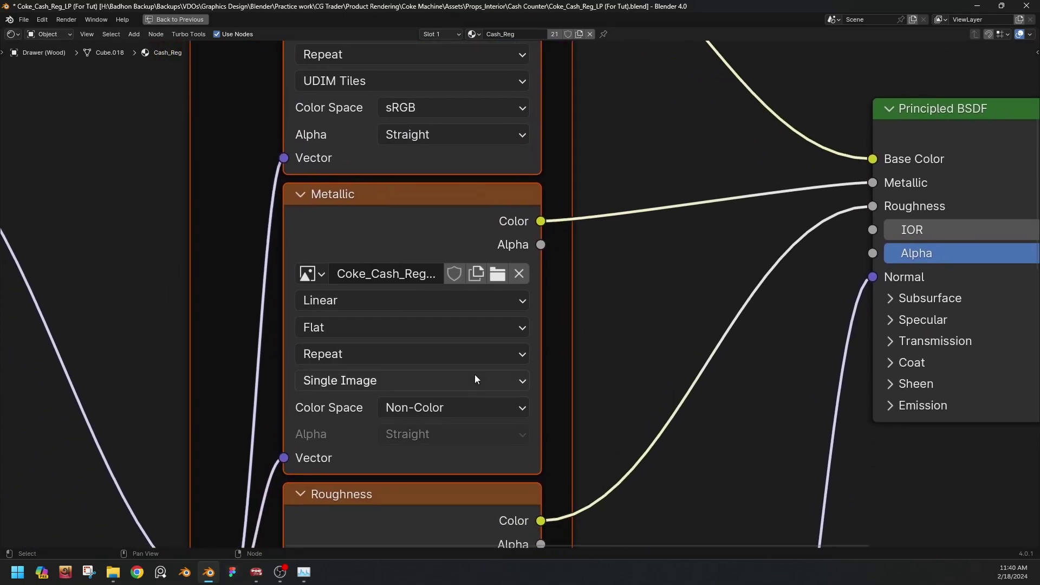
{"action": "left_click", "coordinate": [389, 379]}
{"action": "left_click", "coordinate": [348, 529]}
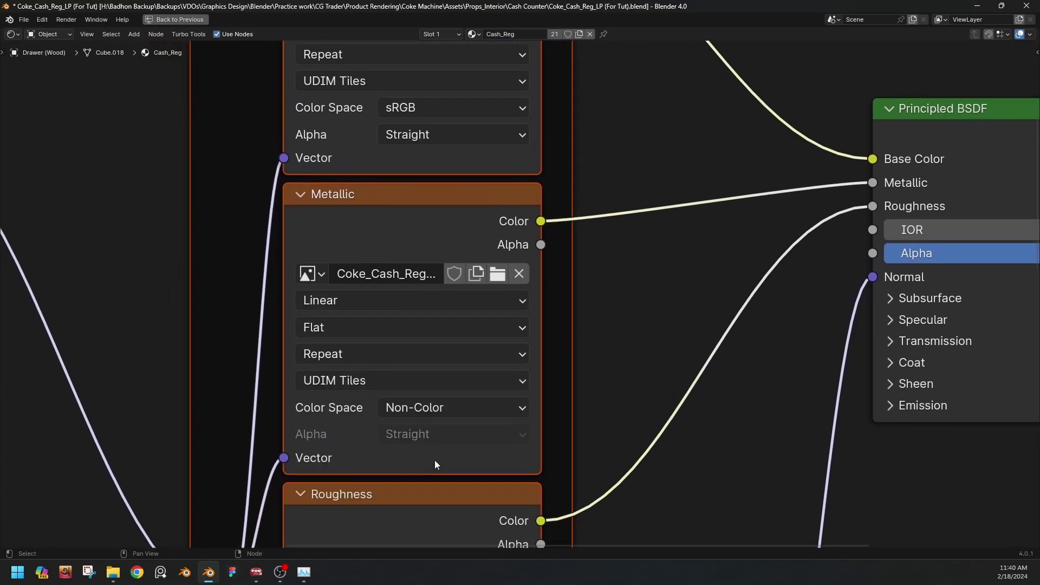
{"action": "middle_click_drag", "start_coordinate": [435, 460], "coordinate": [601, 93]}
{"action": "left_click", "coordinate": [381, 379]}
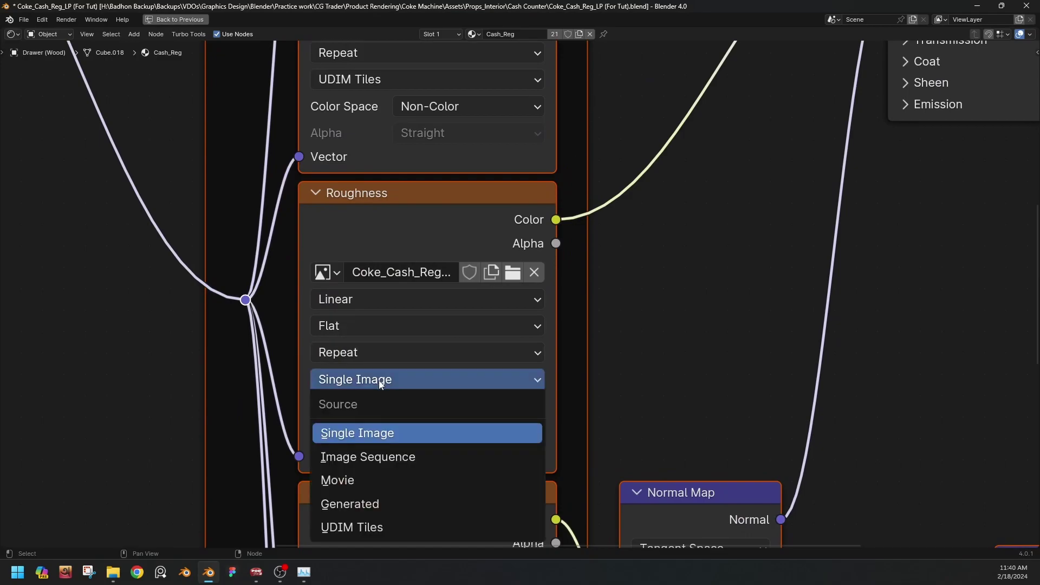
{"action": "left_click", "coordinate": [352, 528]}
Set the Normal and Displacement textures' source to UDIM Tiles and restore the full editor layout.
{"action": "middle_click_drag", "start_coordinate": [540, 434], "coordinate": [495, 121]}
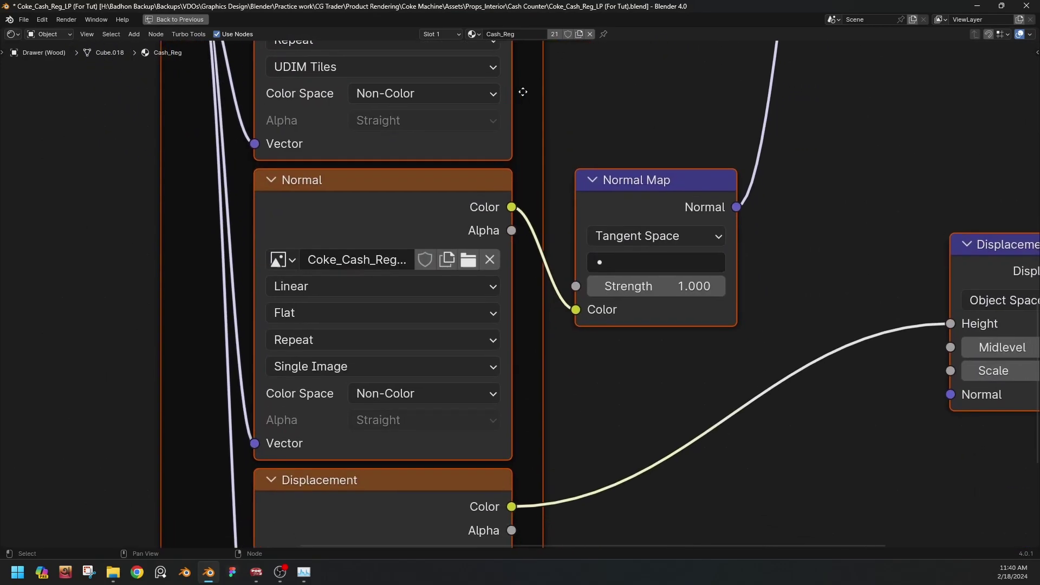
{"action": "left_click", "coordinate": [341, 368]}
{"action": "left_click", "coordinate": [320, 516]}
{"action": "middle_click_drag", "start_coordinate": [553, 448], "coordinate": [551, 124]}
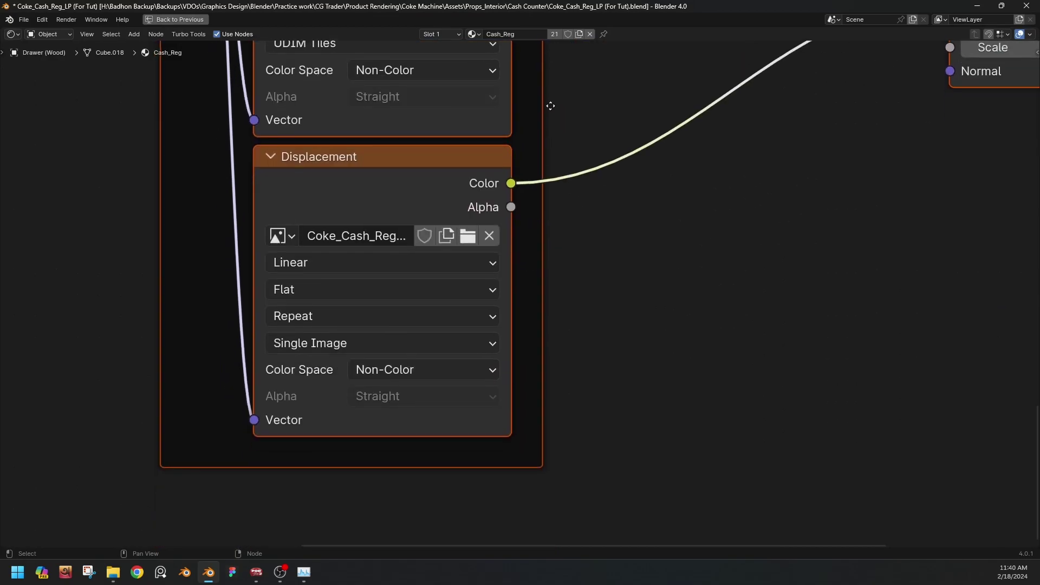
{"action": "left_click", "coordinate": [342, 345]}
{"action": "left_click", "coordinate": [324, 490]}
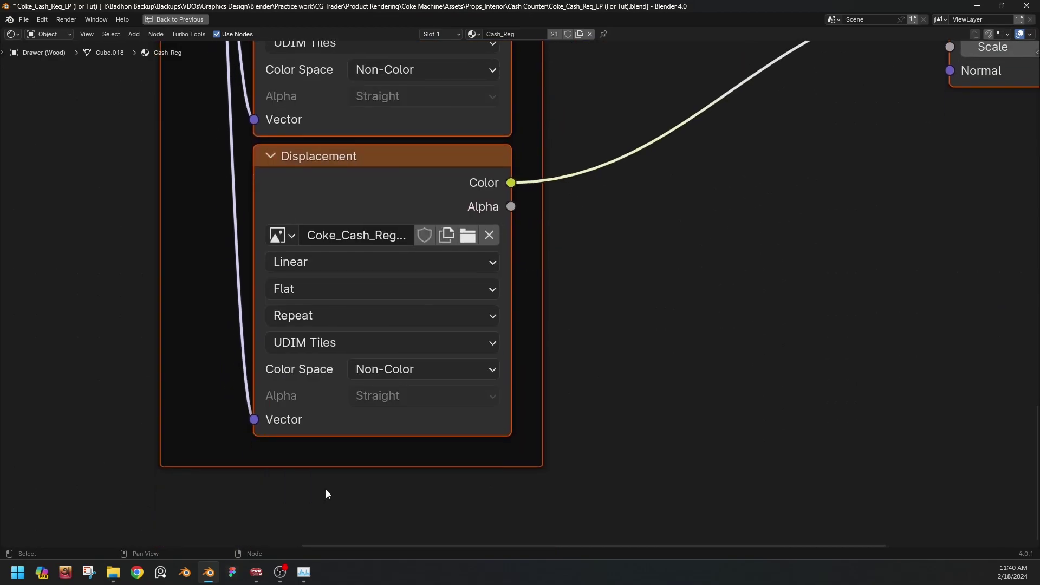
{"action": "key", "text": "ctrl+space"}
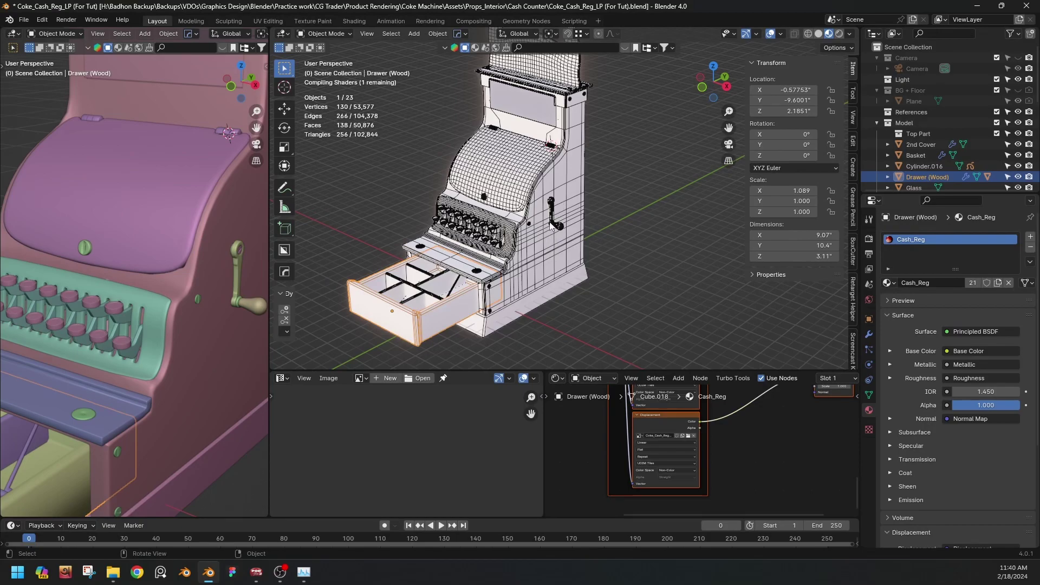
Hide the main viewport's overlays and inspect the textured cash register from several angles.
{"action": "scroll", "coordinate": [484, 227], "scroll_direction": "up", "scroll_amount": 2}
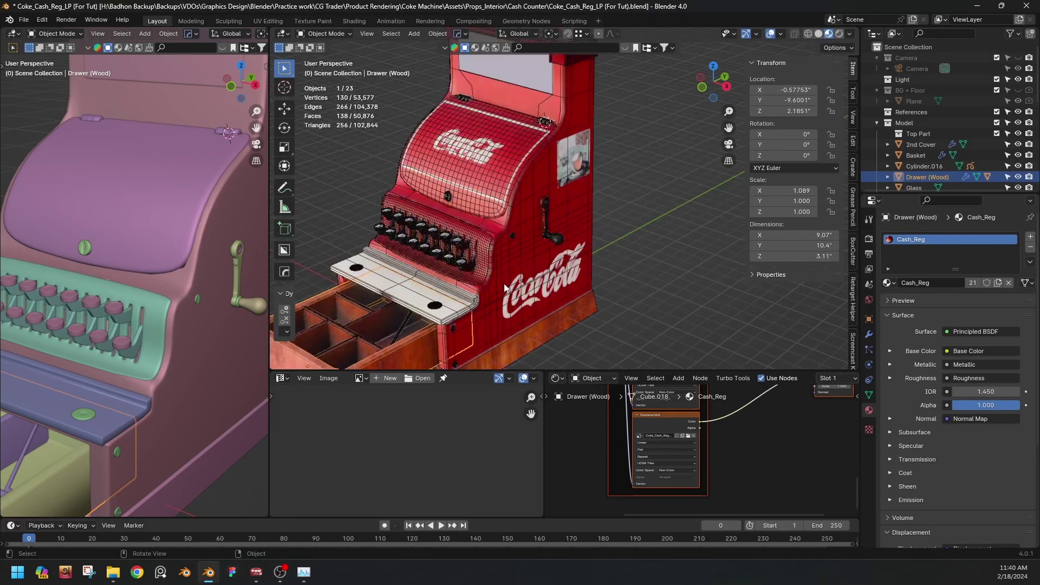
{"action": "middle_click_drag", "start_coordinate": [500, 262], "coordinate": [493, 239]}
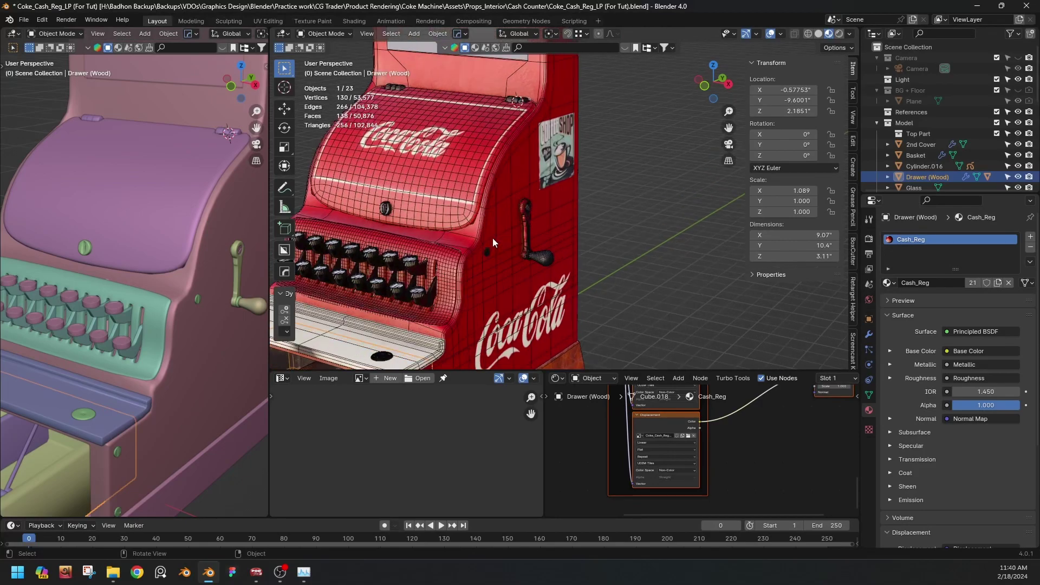
{"action": "scroll", "coordinate": [513, 210], "scroll_direction": "up", "scroll_amount": 3}
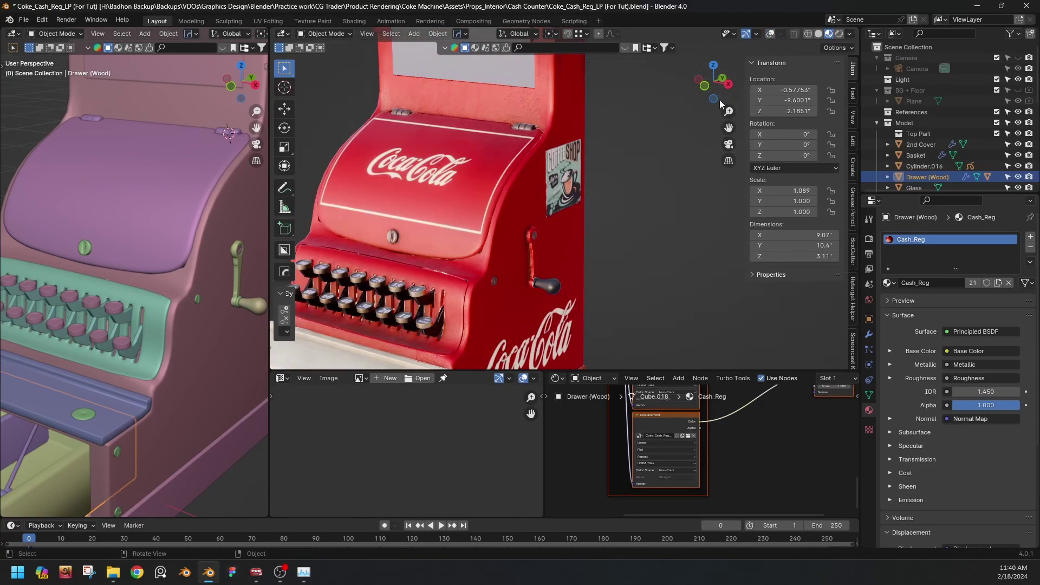
{"action": "middle_click_drag", "start_coordinate": [497, 165], "coordinate": [472, 306], "text": "shift"}
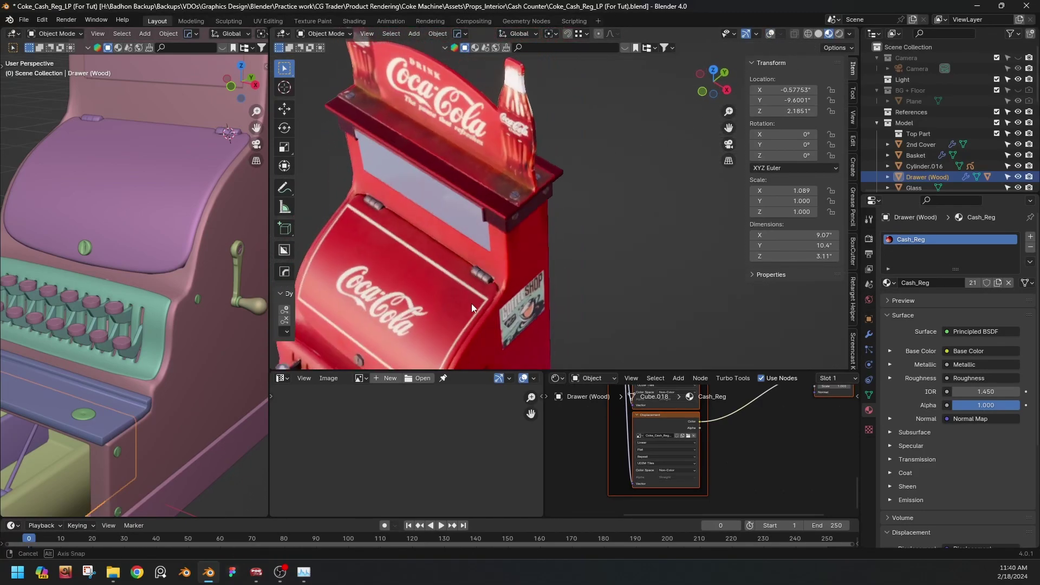
{"action": "middle_click_drag", "start_coordinate": [472, 305], "coordinate": [482, 304]}
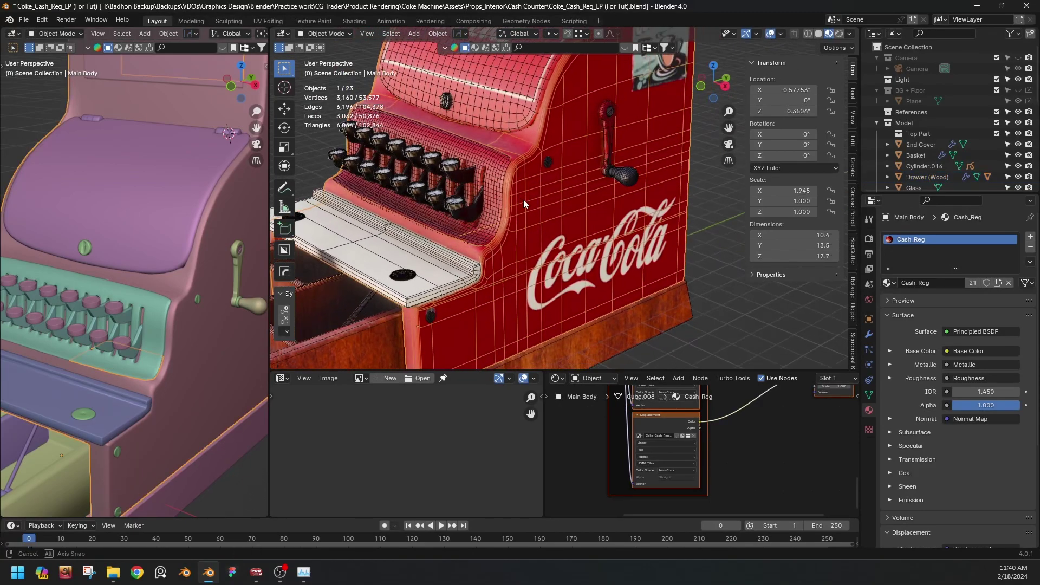
{"action": "middle_click_drag", "start_coordinate": [523, 201], "coordinate": [602, 230]}
{"action": "middle_click_drag", "start_coordinate": [432, 233], "coordinate": [555, 229], "text": "shift"}
{"action": "left_click", "coordinate": [771, 36]}
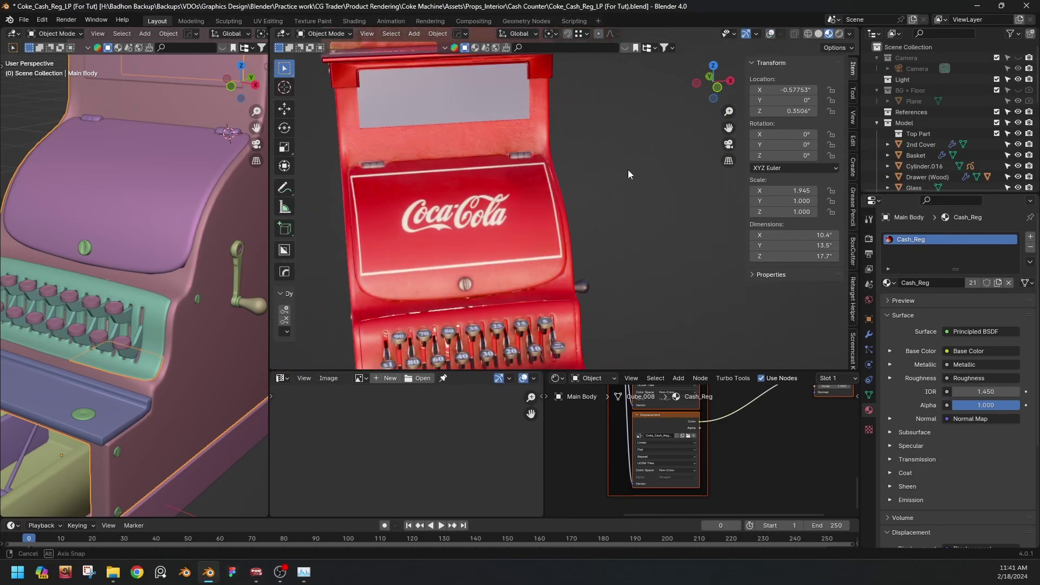